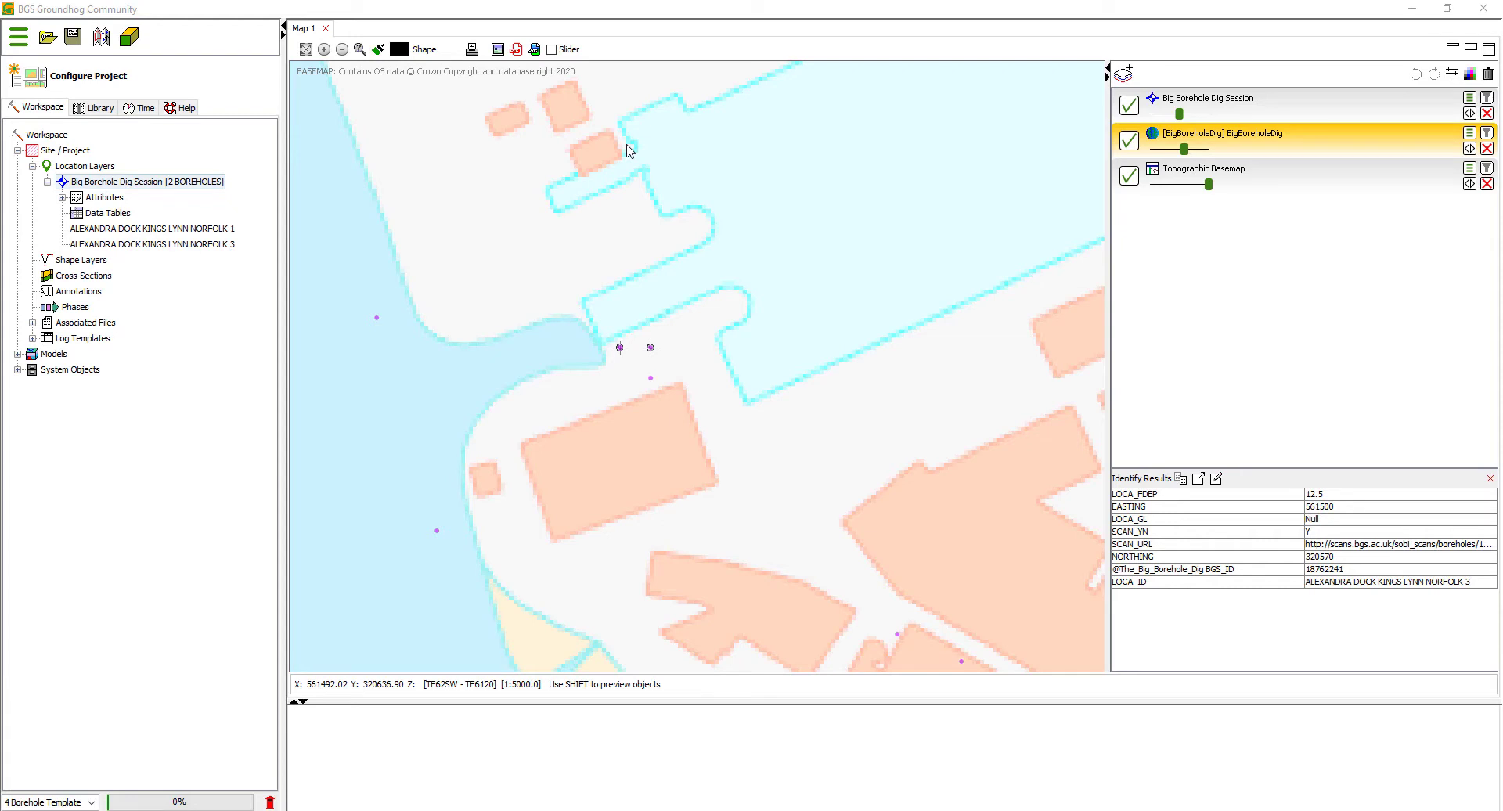
Start saving the project and set the save location to C:\DEMO, copying the folder path from File Explorer
left_click(73, 38)
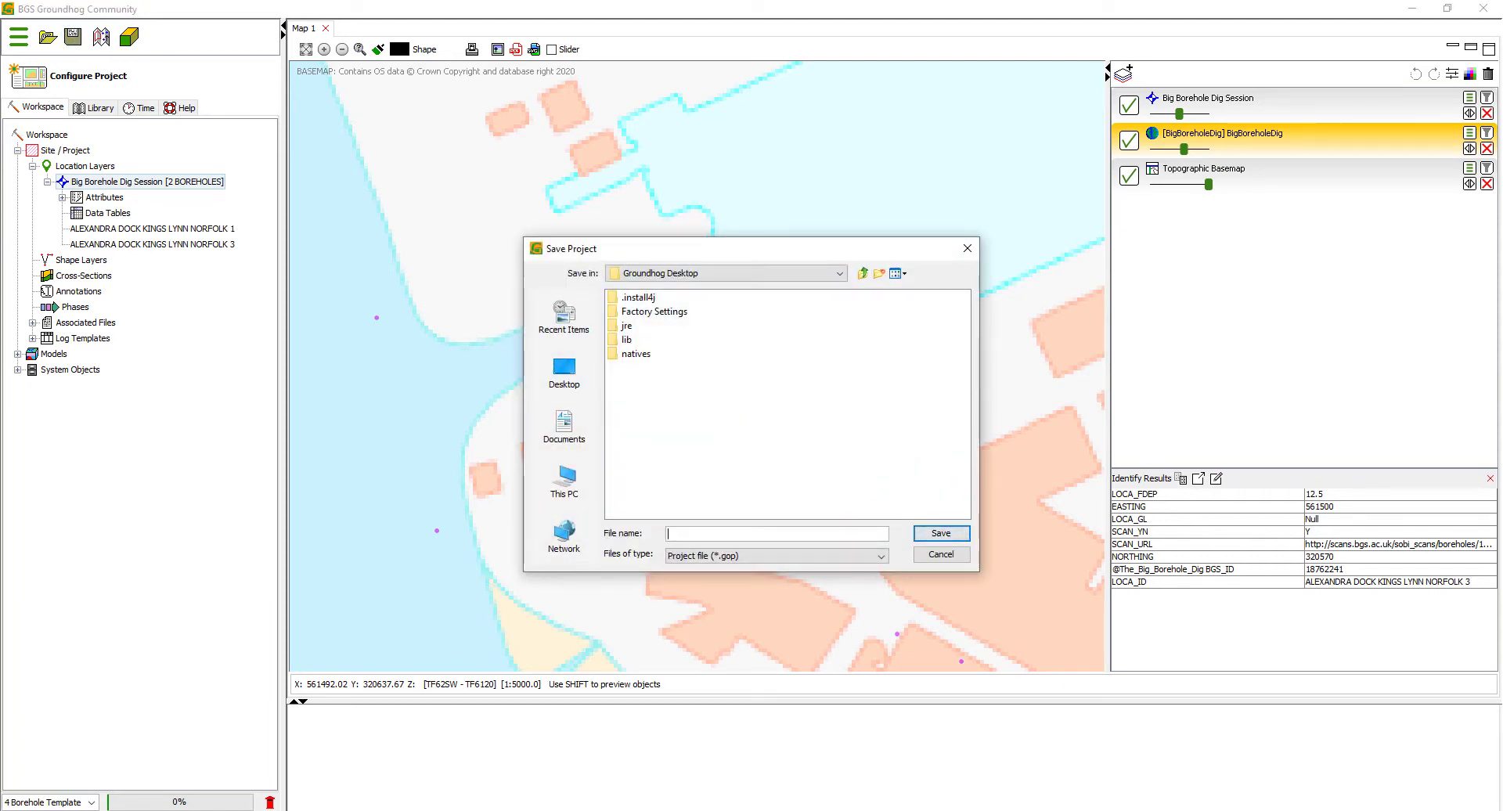
left_click(296, 808)
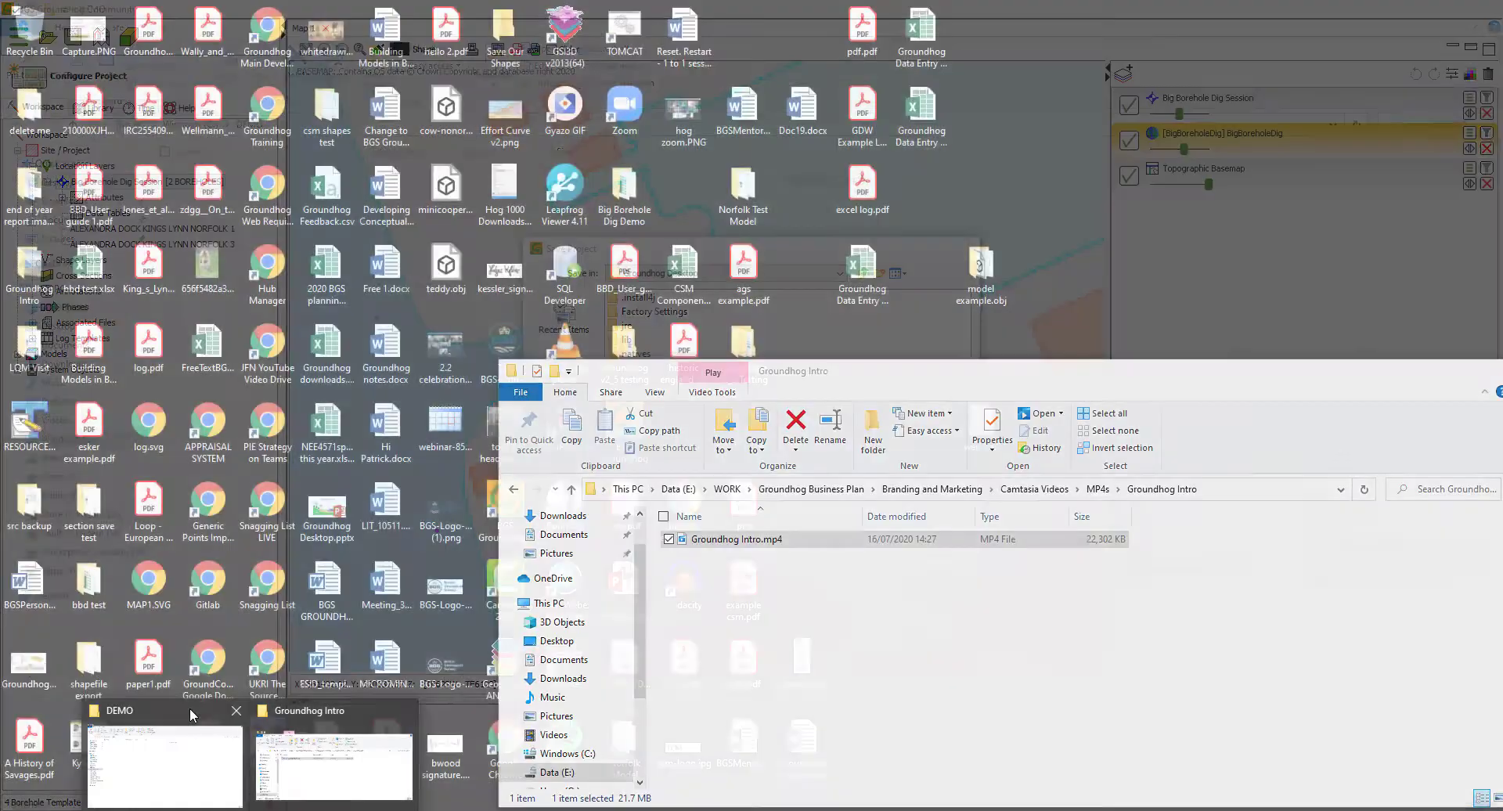
left_click(164, 755)
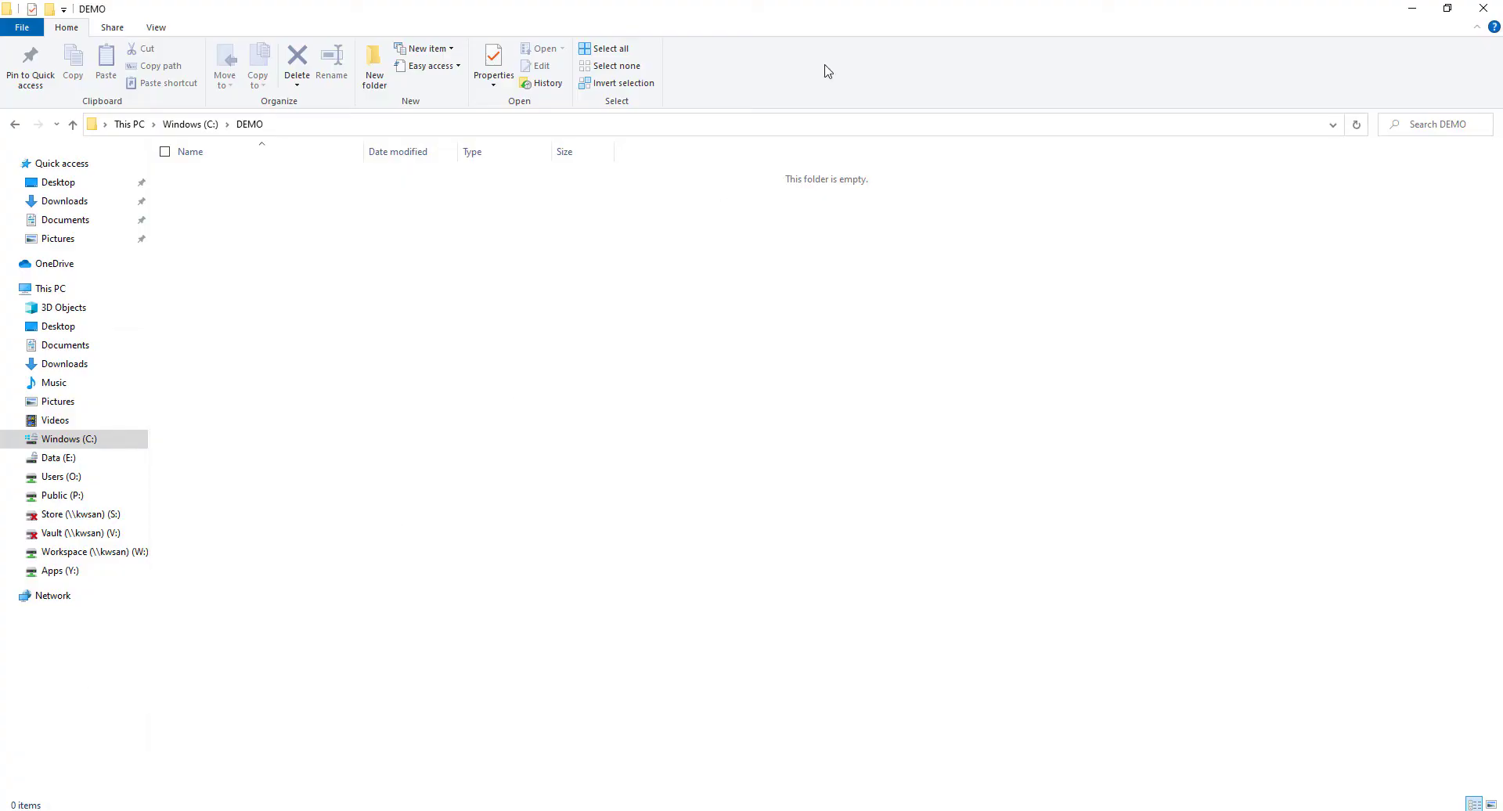
left_click(688, 125)
key("ctrl+c")
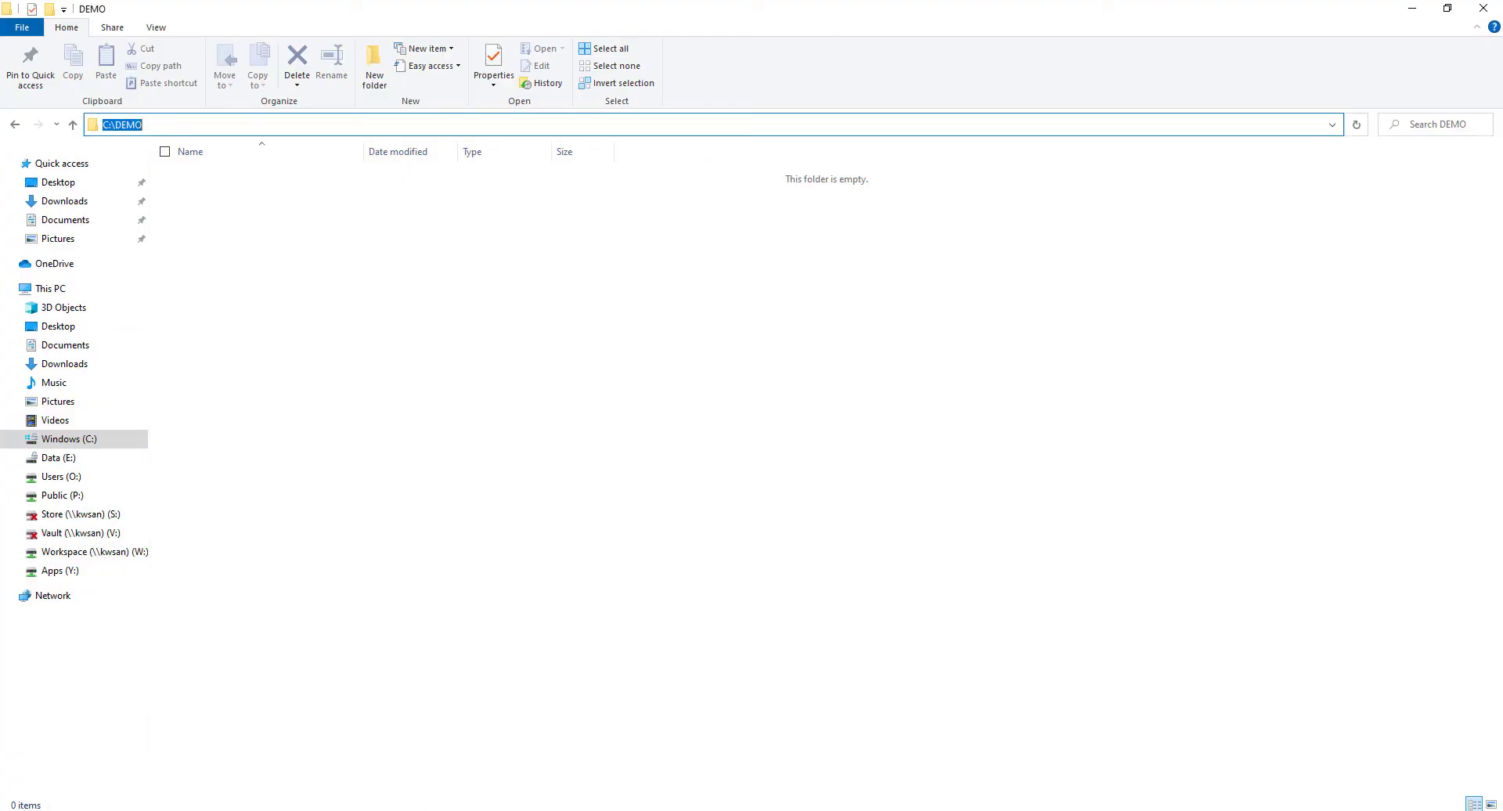
left_click(501, 810)
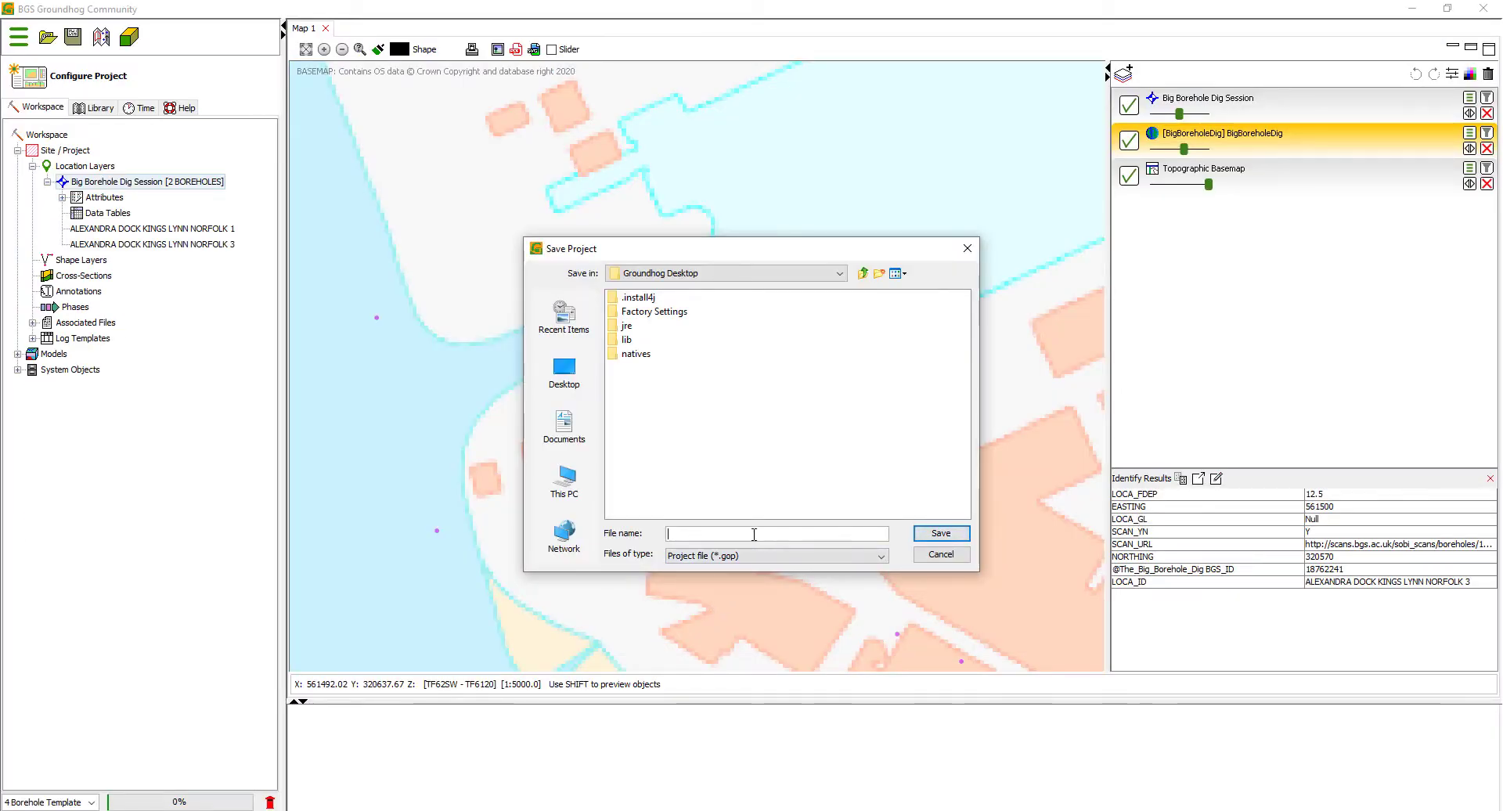
key("ctrl+v")
type("\\")
key("Return")
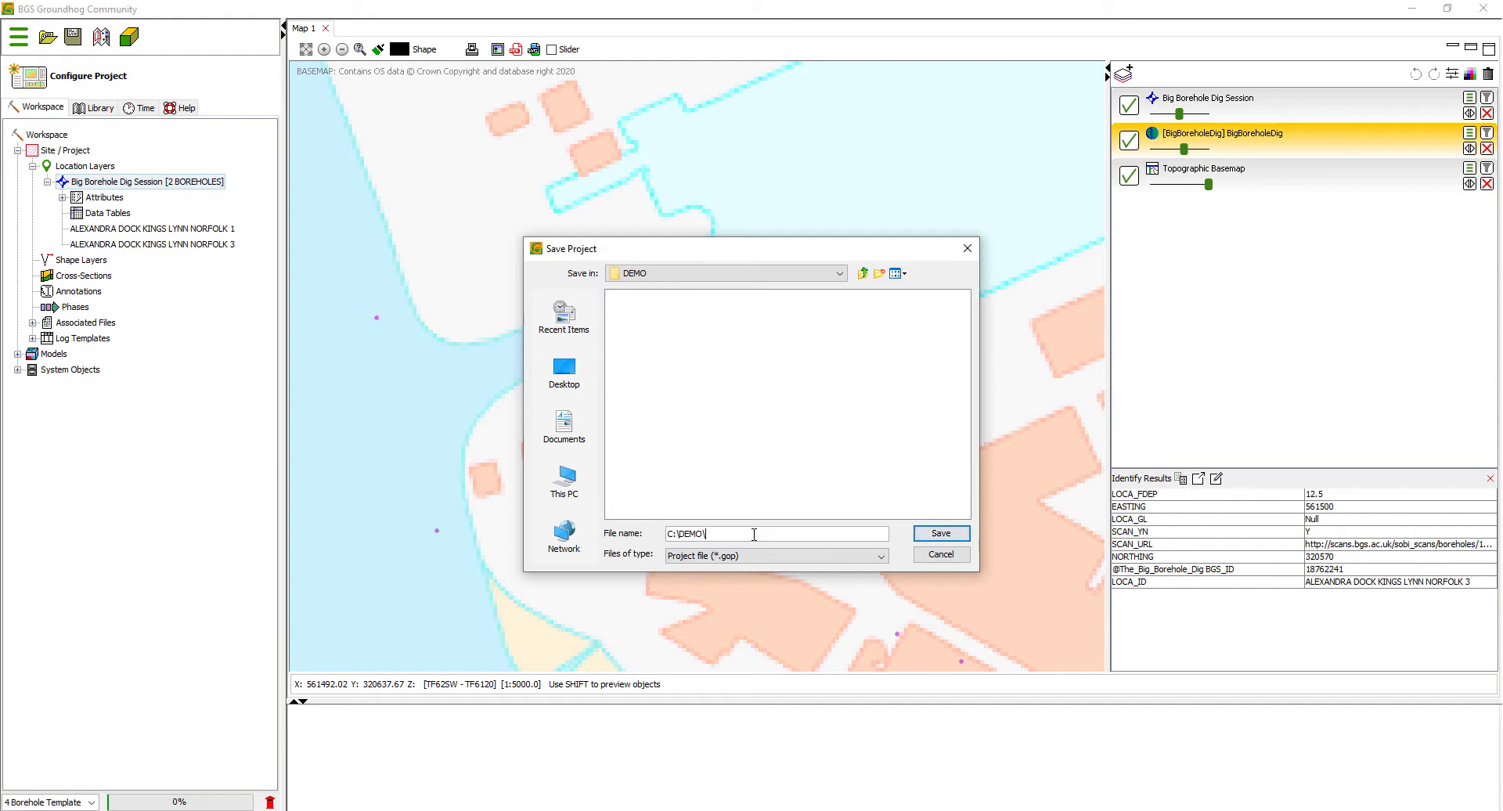
Save the project file under the name "bbd 1" in the DEMO folder
type("bbd")
type("g")
key("Return")
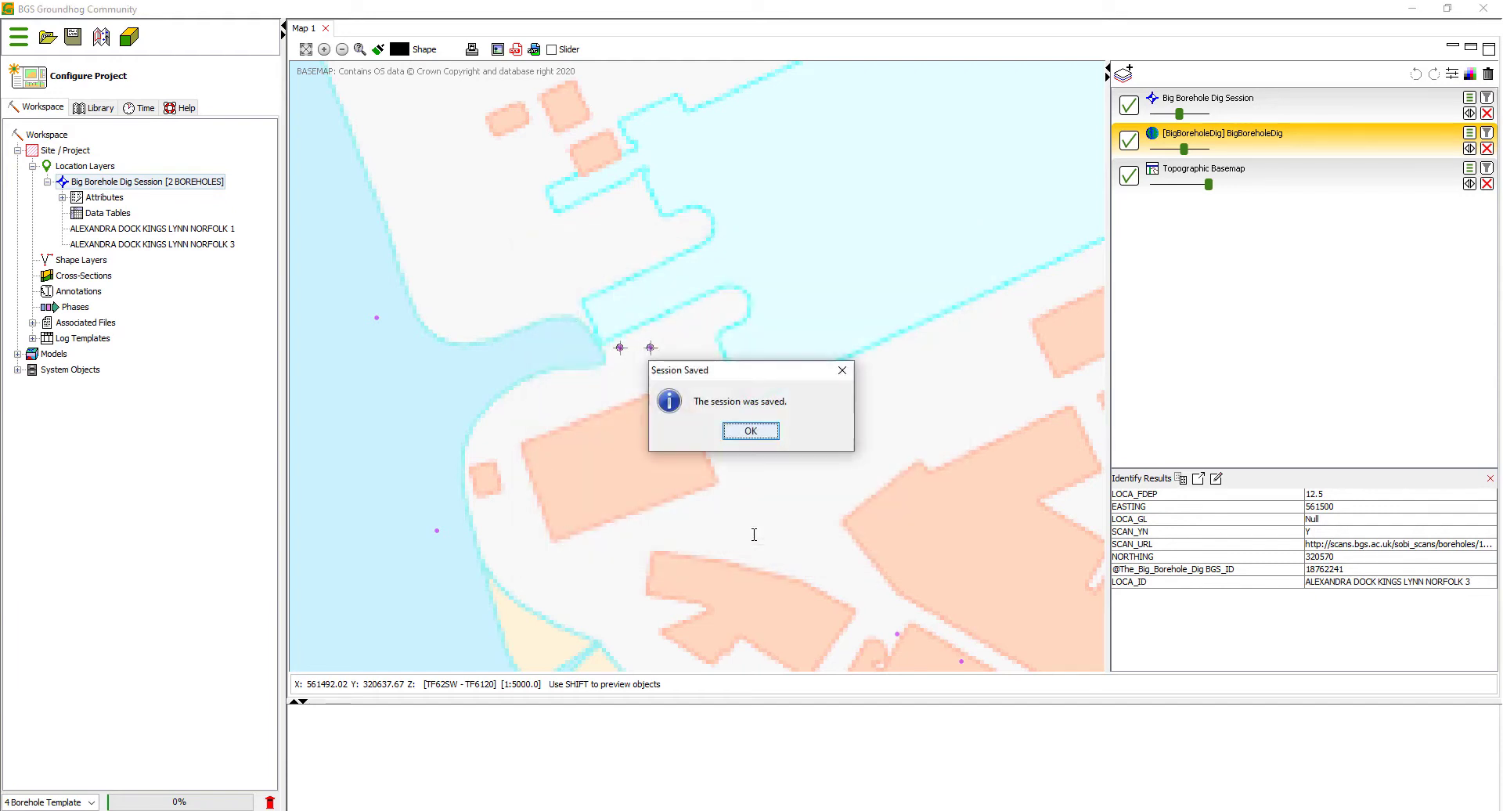
left_click(756, 432)
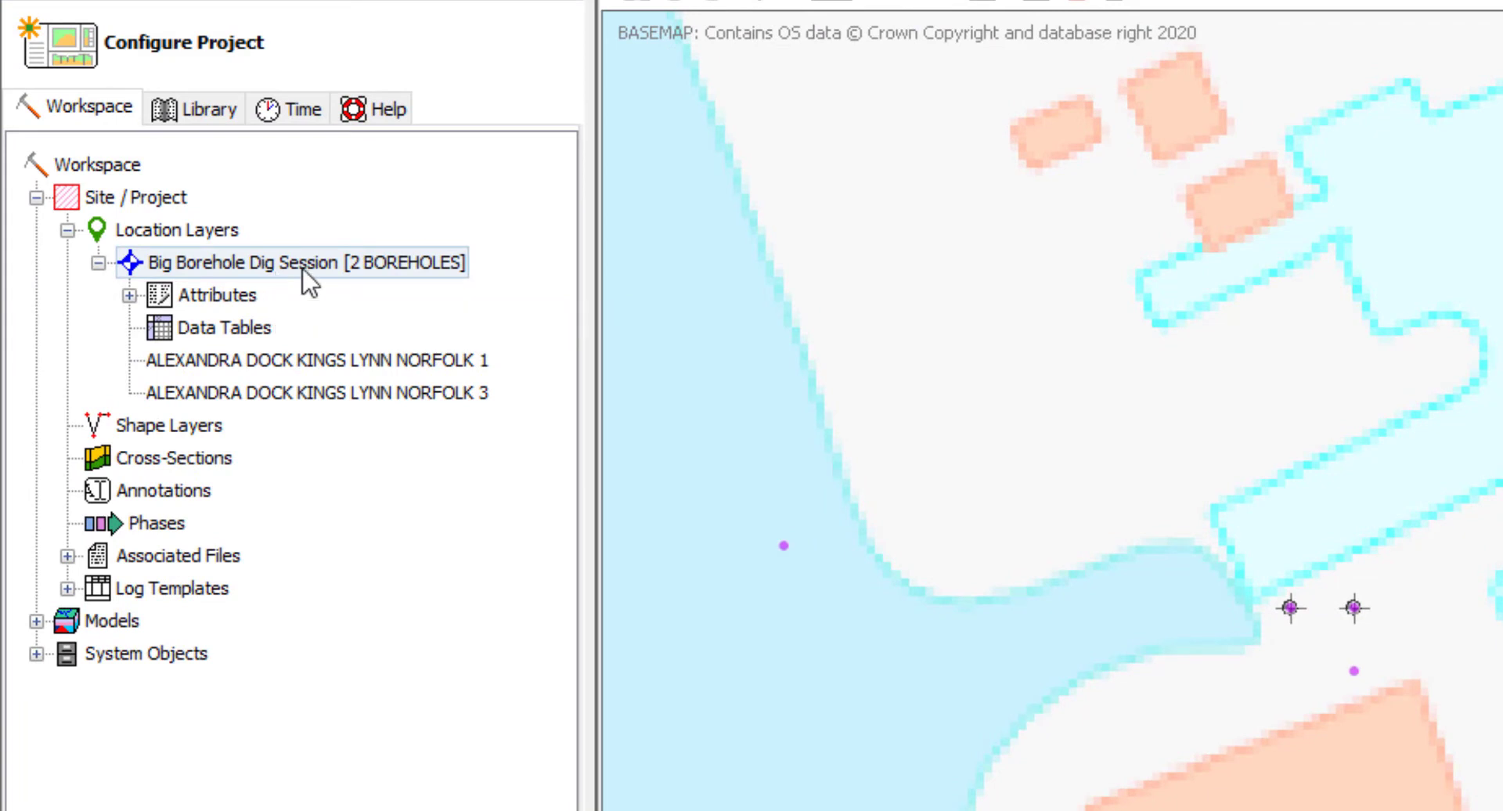
Generate a Big Borehole Dig data entry worksheet from the session, saved as "bbd demo 1", and maximise the workbook in Excel
right_click(315, 263)
mouse_move(377, 289)
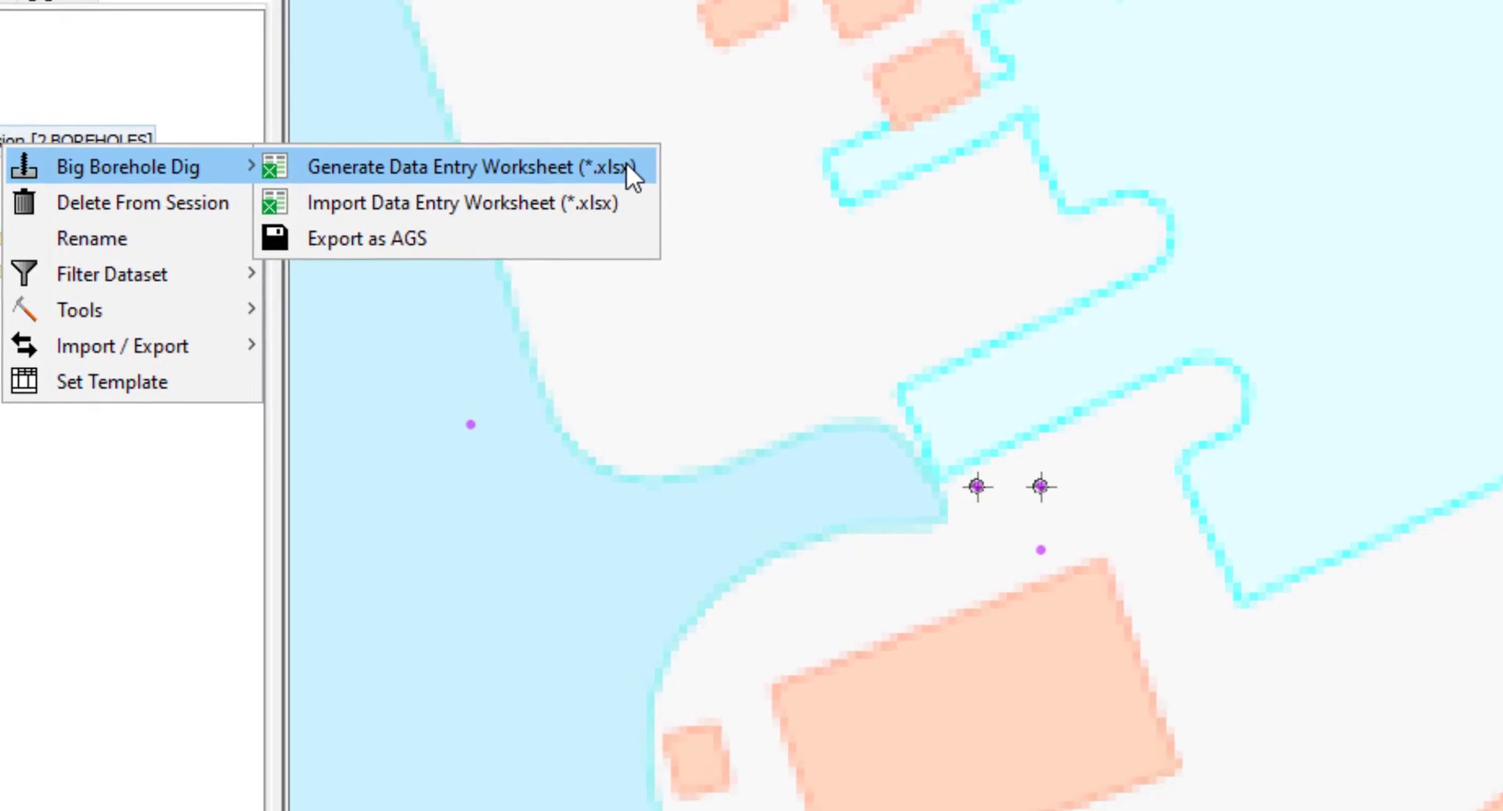
left_click(939, 287)
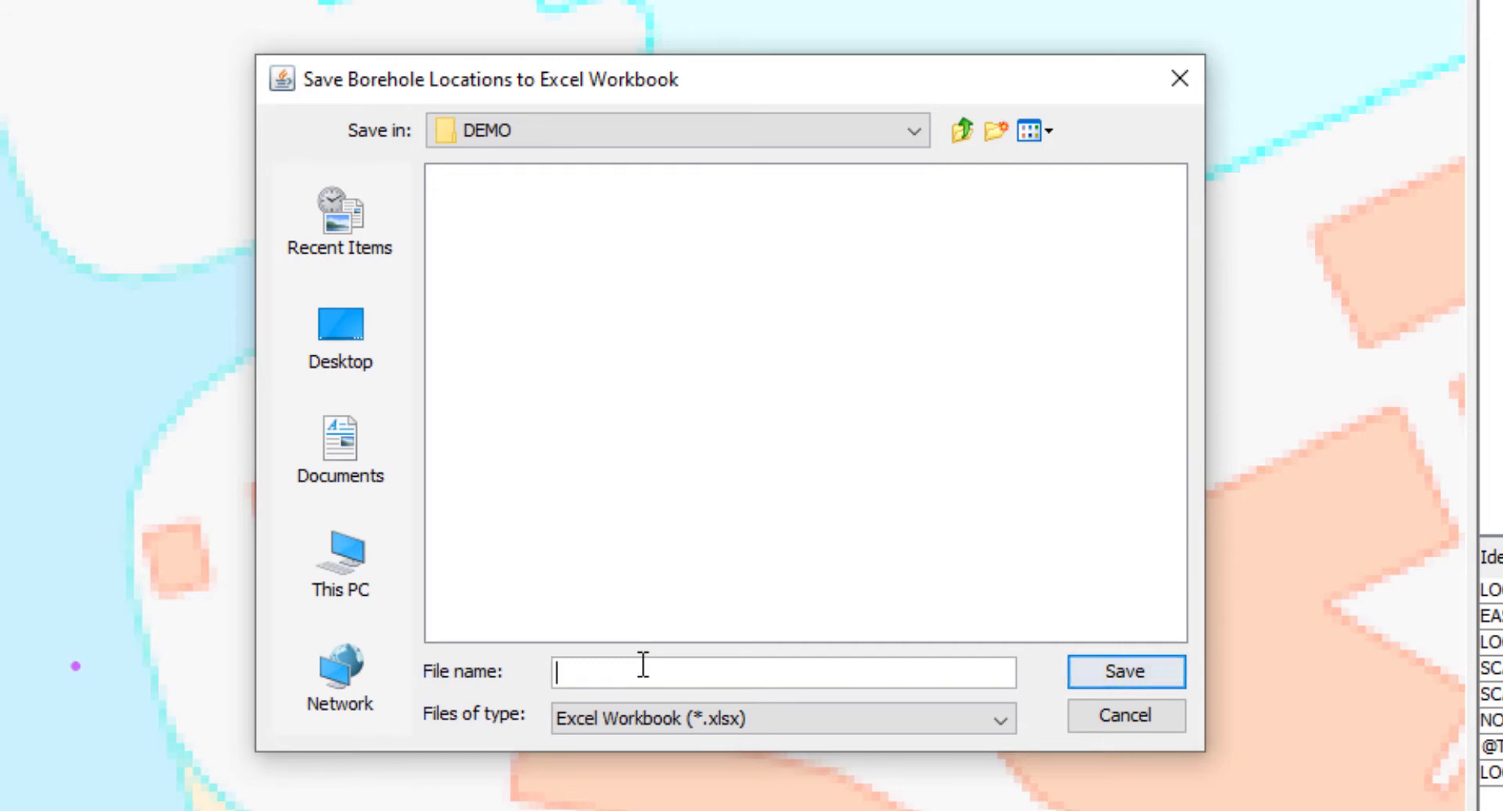
type("bbd demo ")
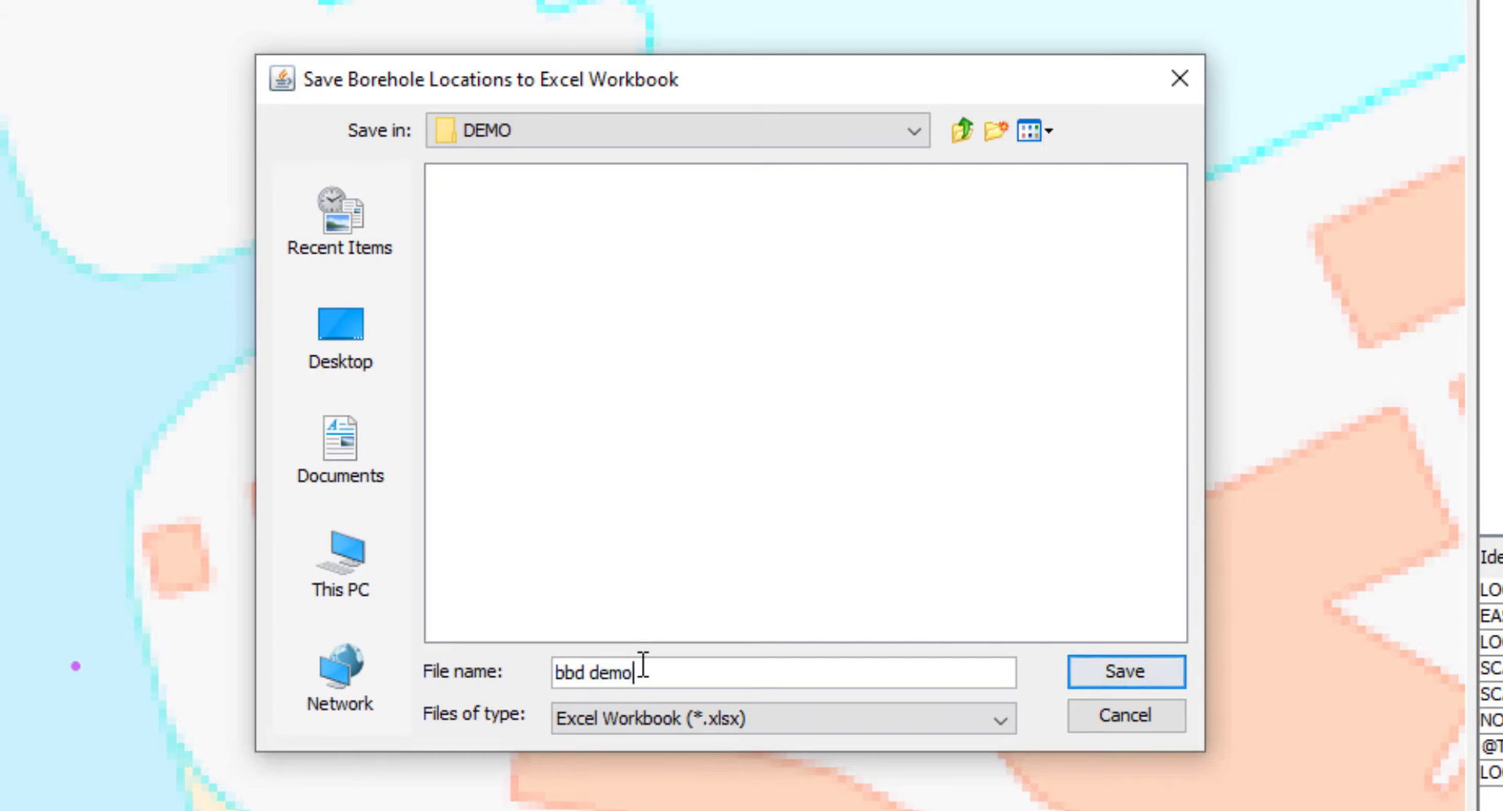
type("1")
left_click(1135, 679)
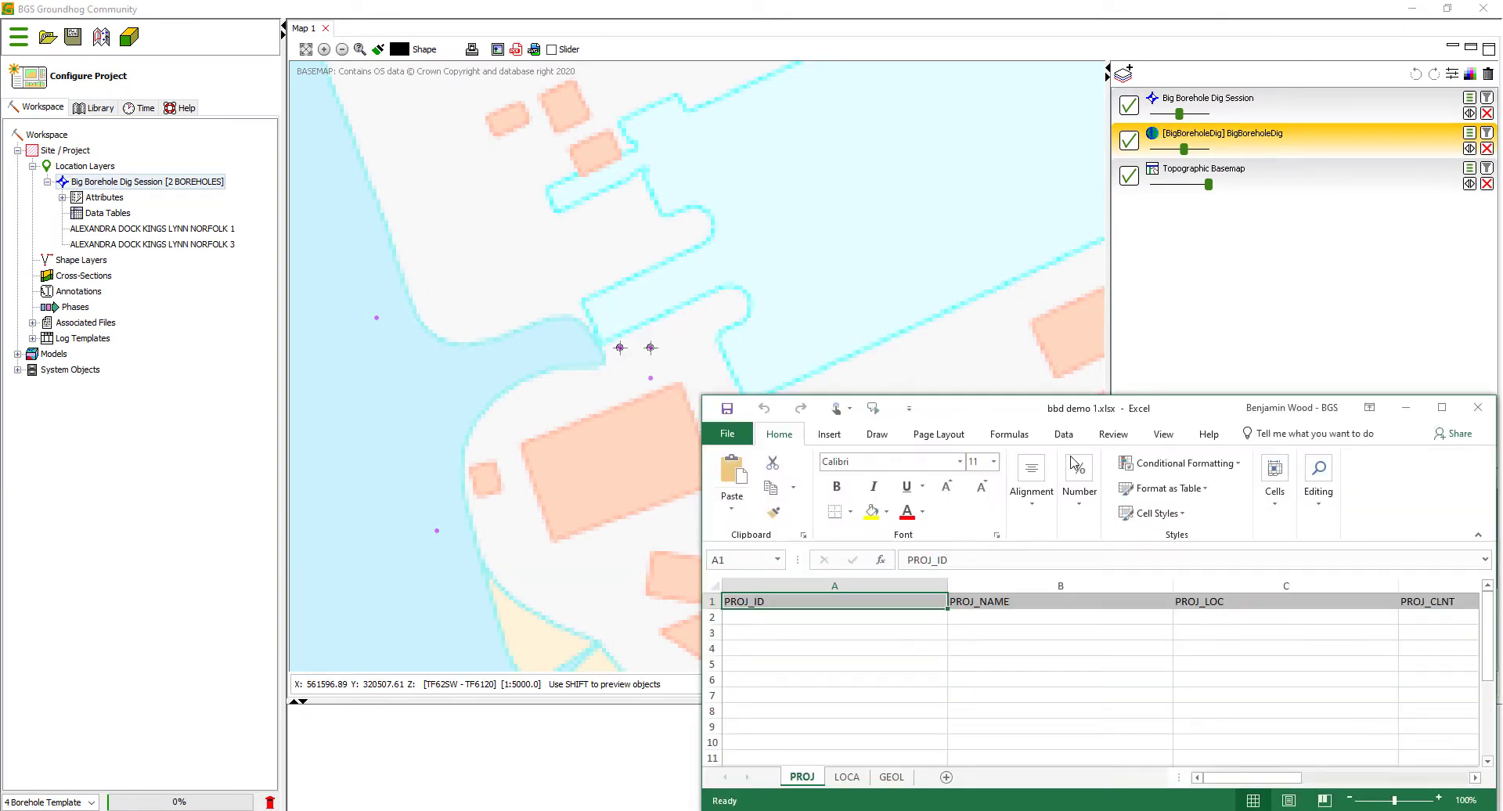
left_click_drag(1204, 408, 653, 124)
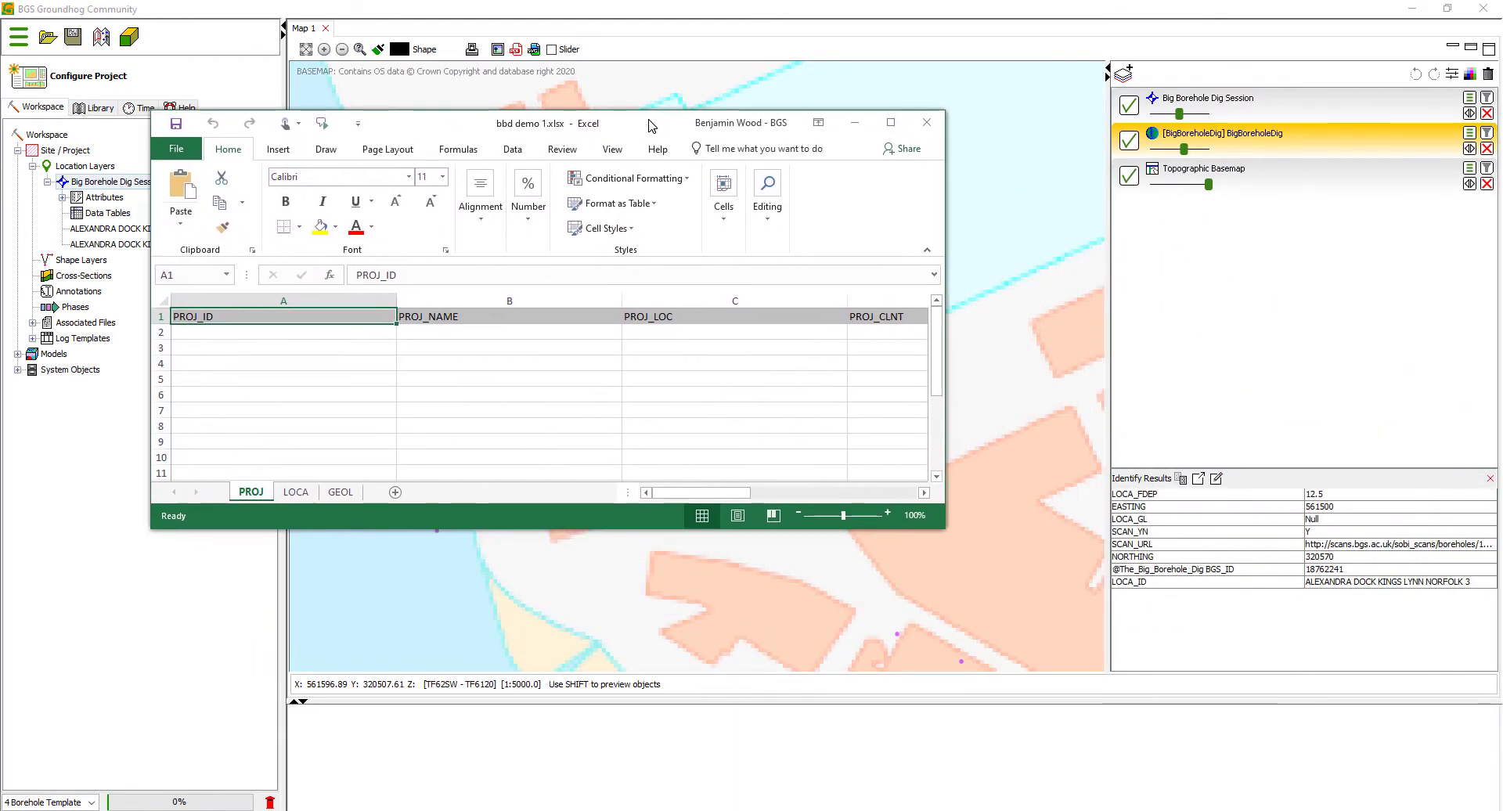
left_click(891, 123)
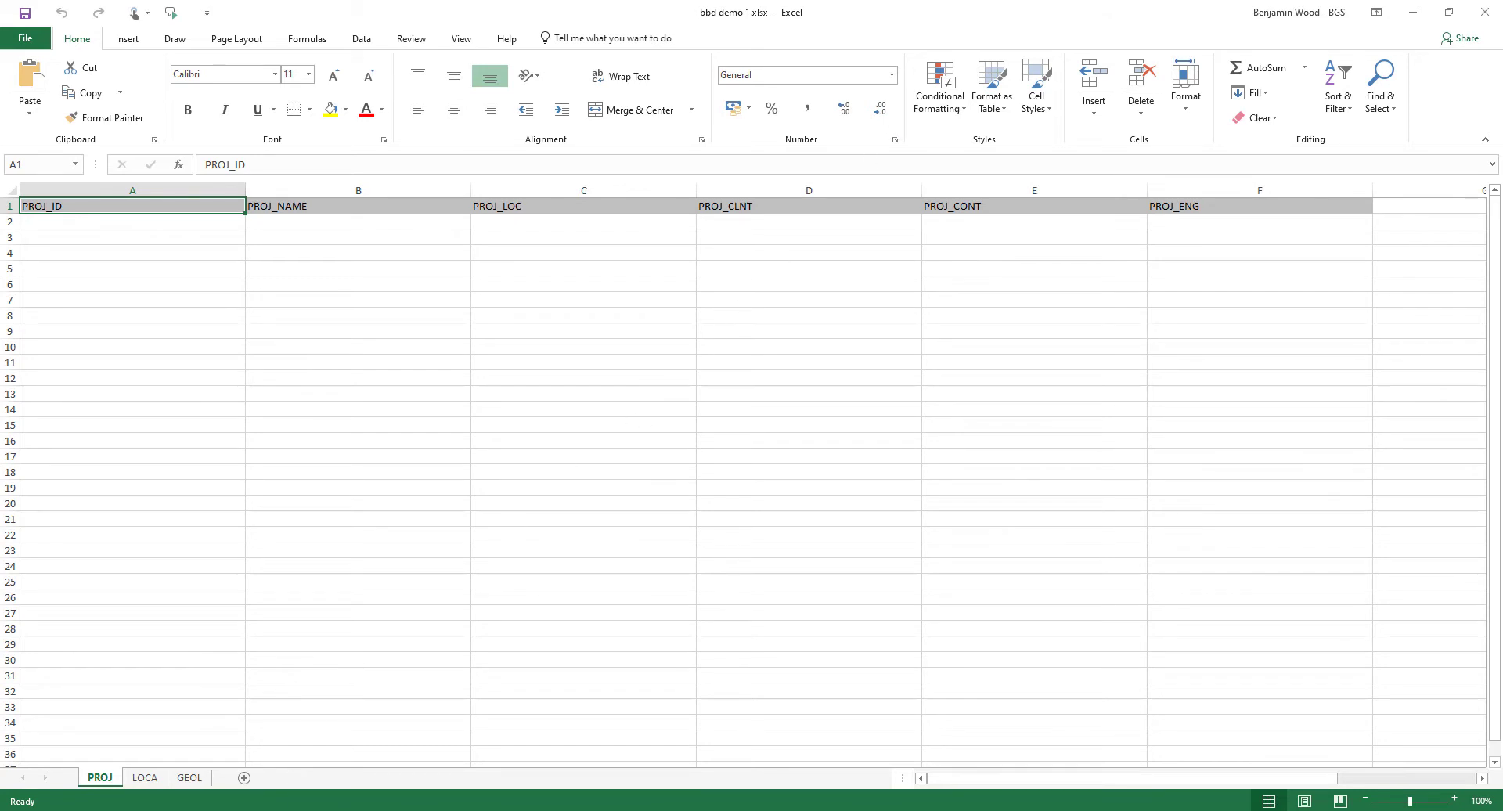
Check the DEMO folder in File Explorer for the bbd demo 1.xlsx file, and return to the workbook
mouse_move(111, 740)
left_click(192, 728)
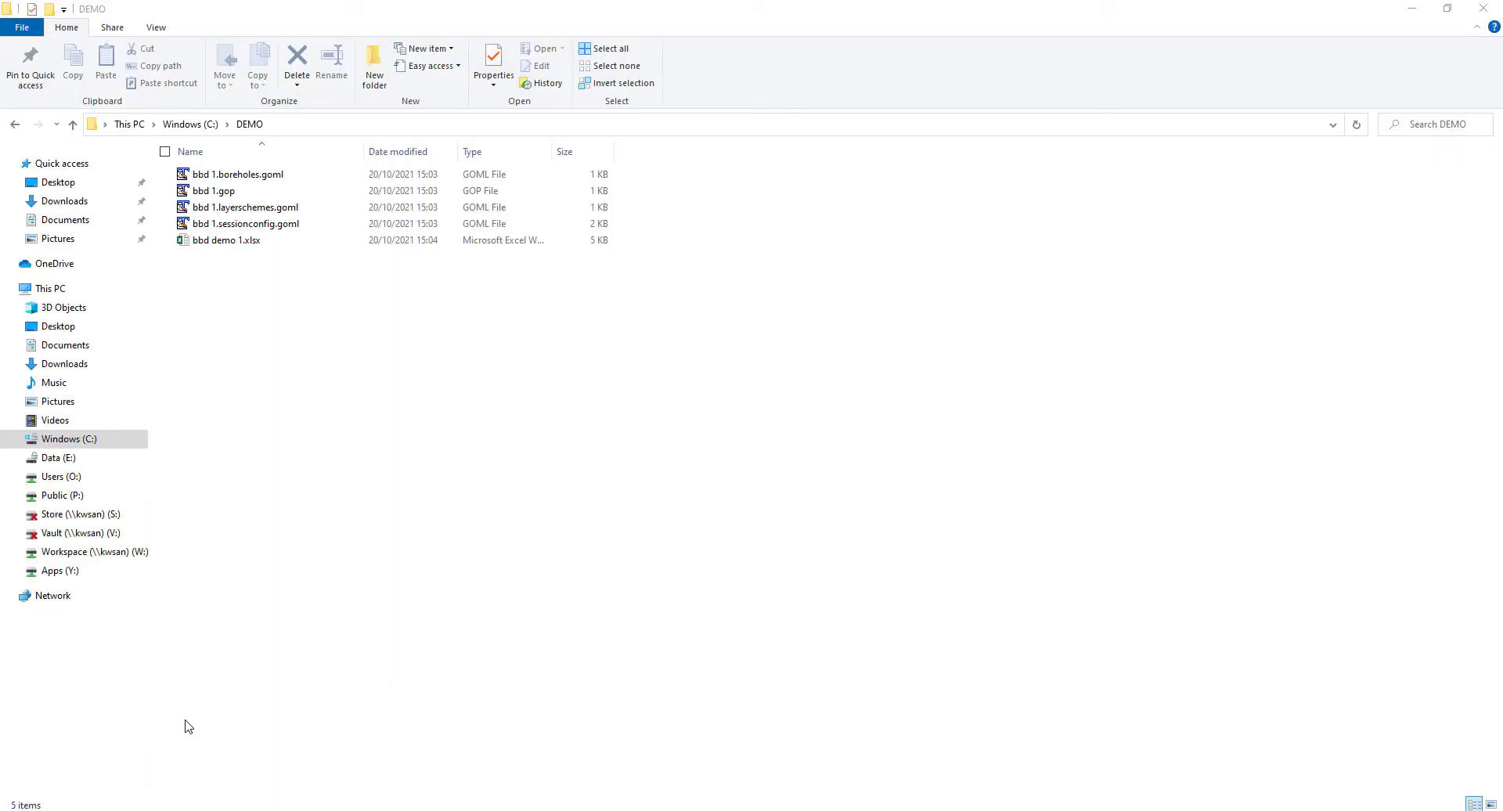
left_click(226, 244)
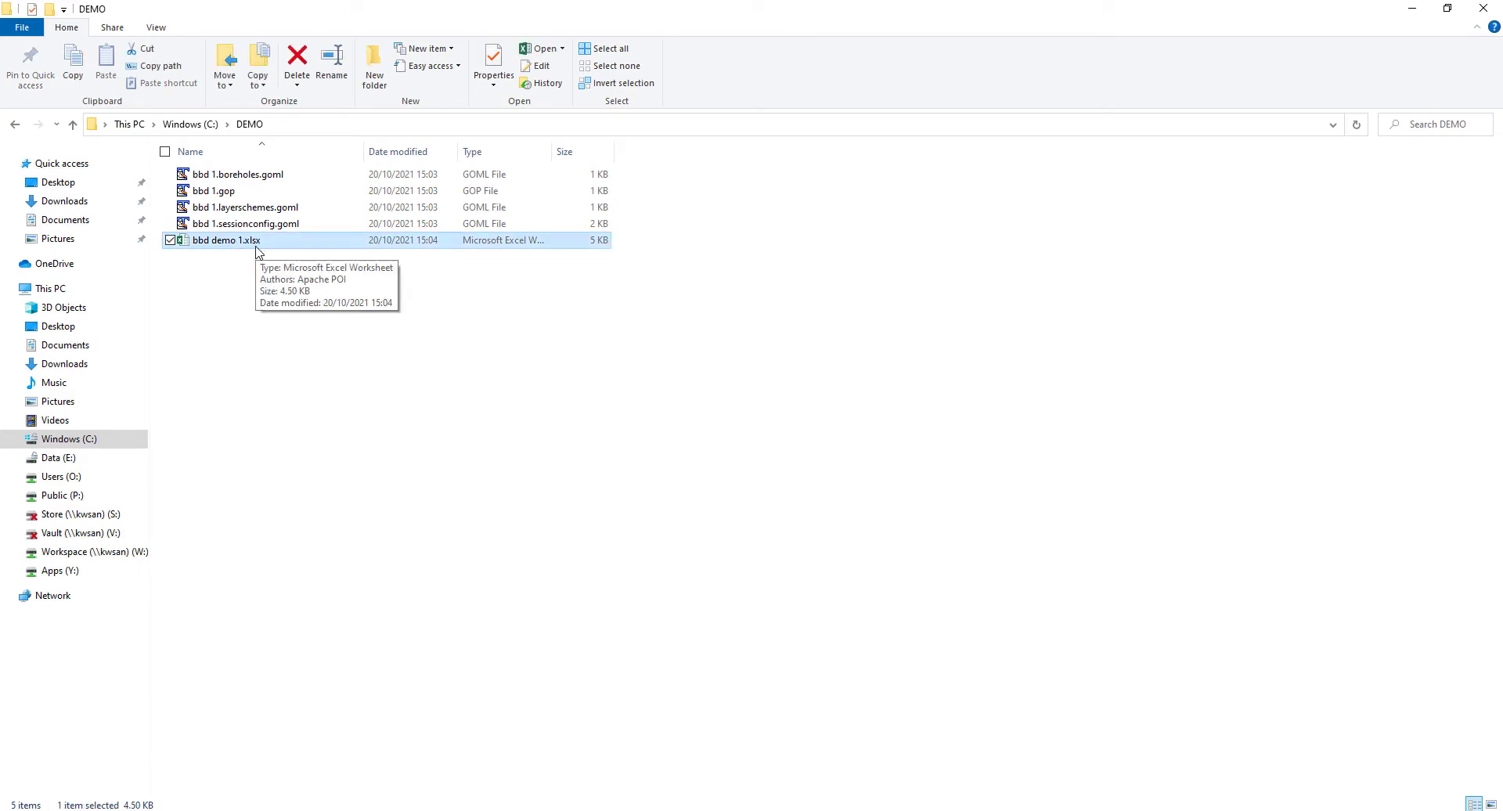
left_click(1415, 9)
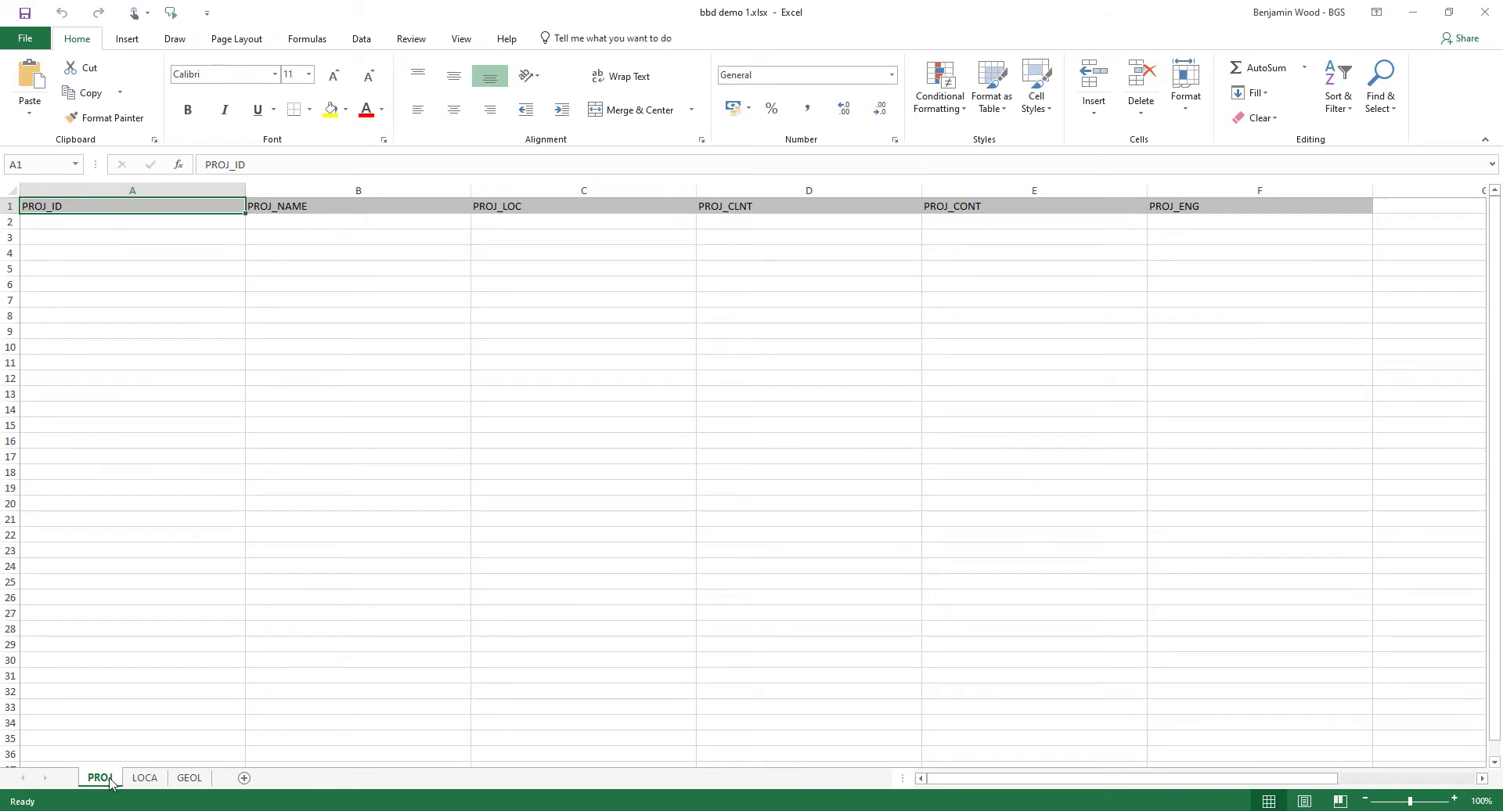
Examine the LOCA sheet's borehole names, coordinates, scan links and depths, and the column headings of the GEOL sheet
left_click(146, 779)
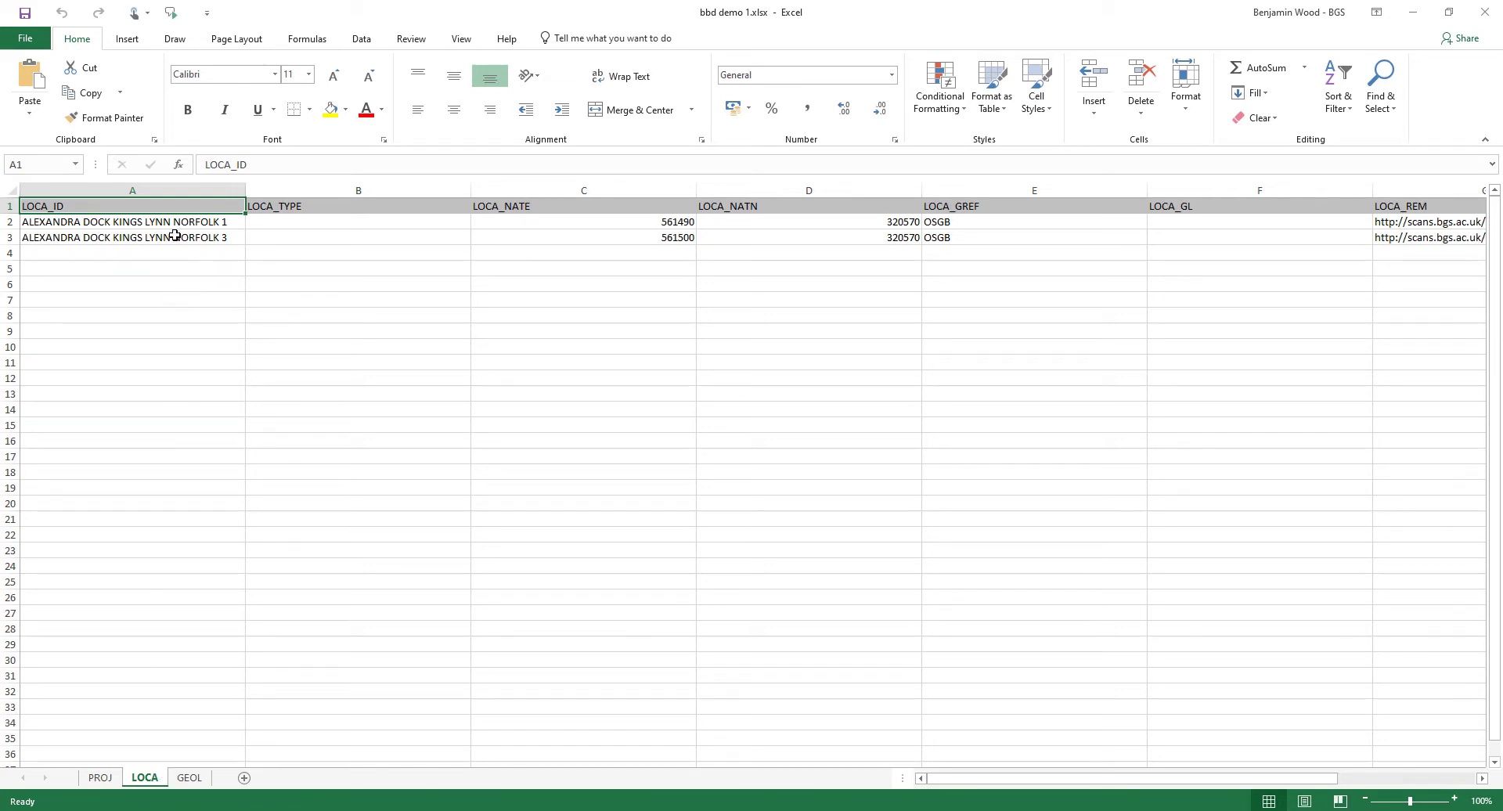
left_click_drag(177, 224, 190, 234)
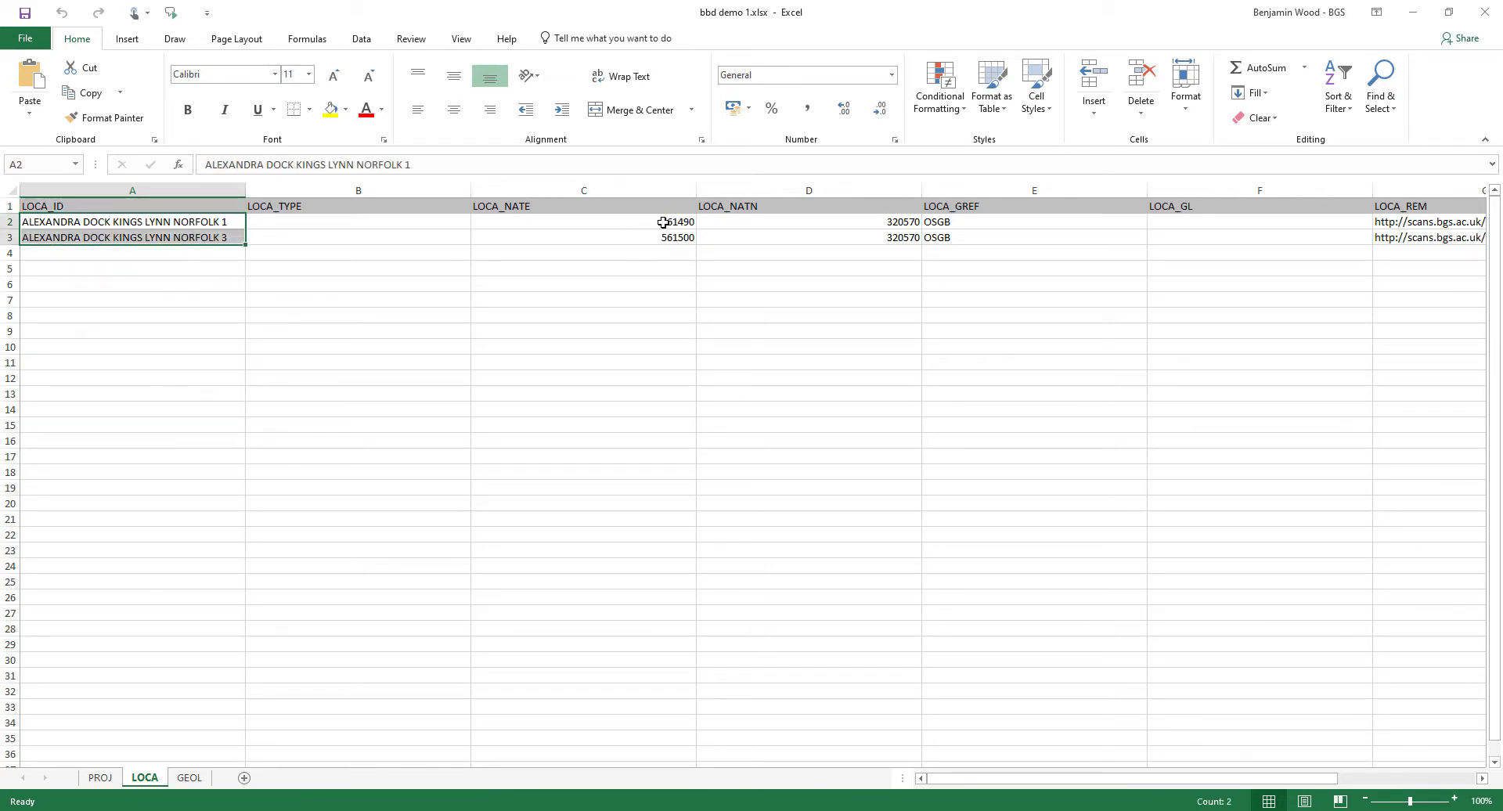
left_click_drag(665, 222, 675, 236)
left_click_drag(889, 224, 900, 236)
left_click(956, 314)
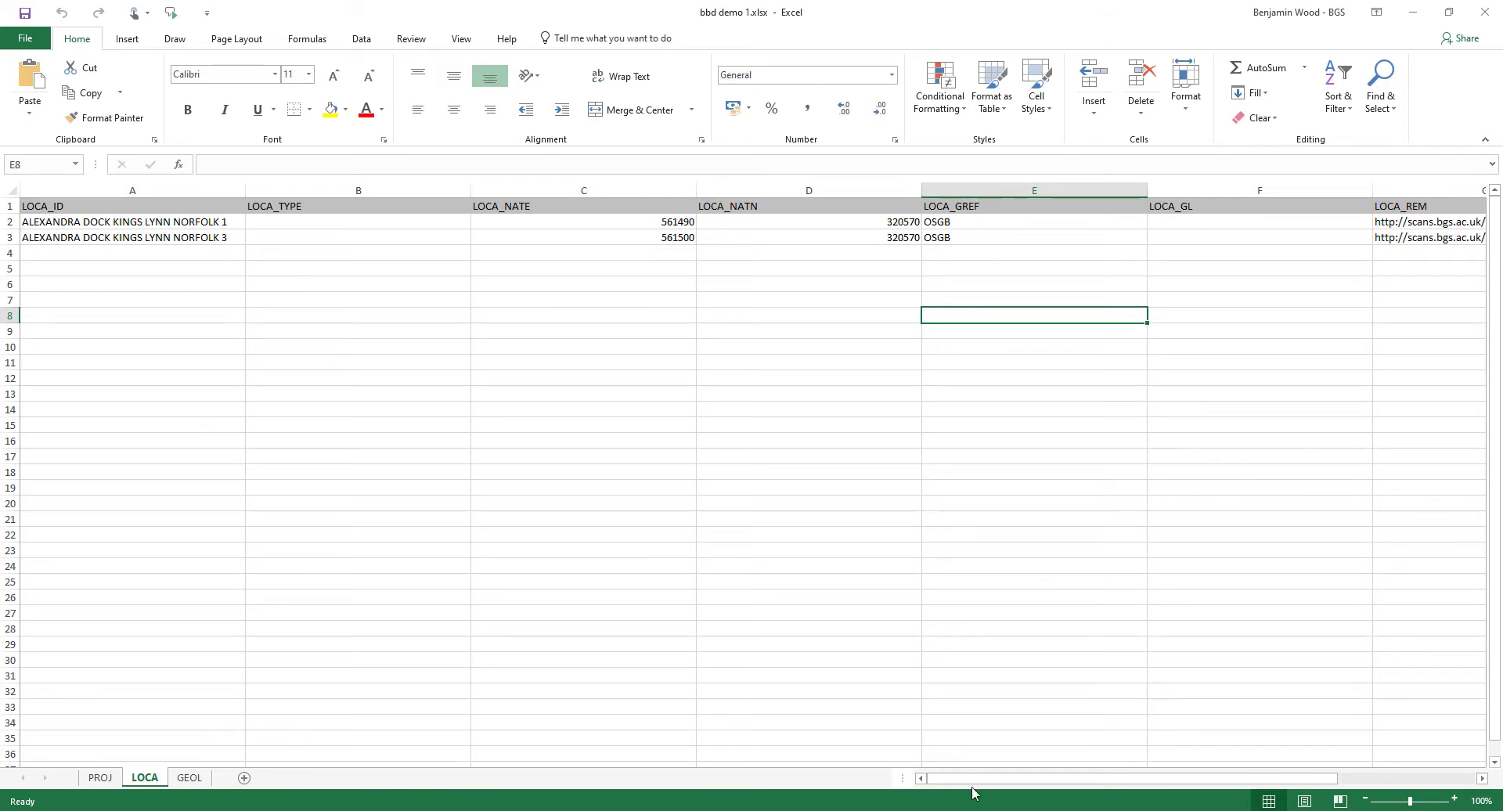
left_click_drag(1081, 783, 1218, 783)
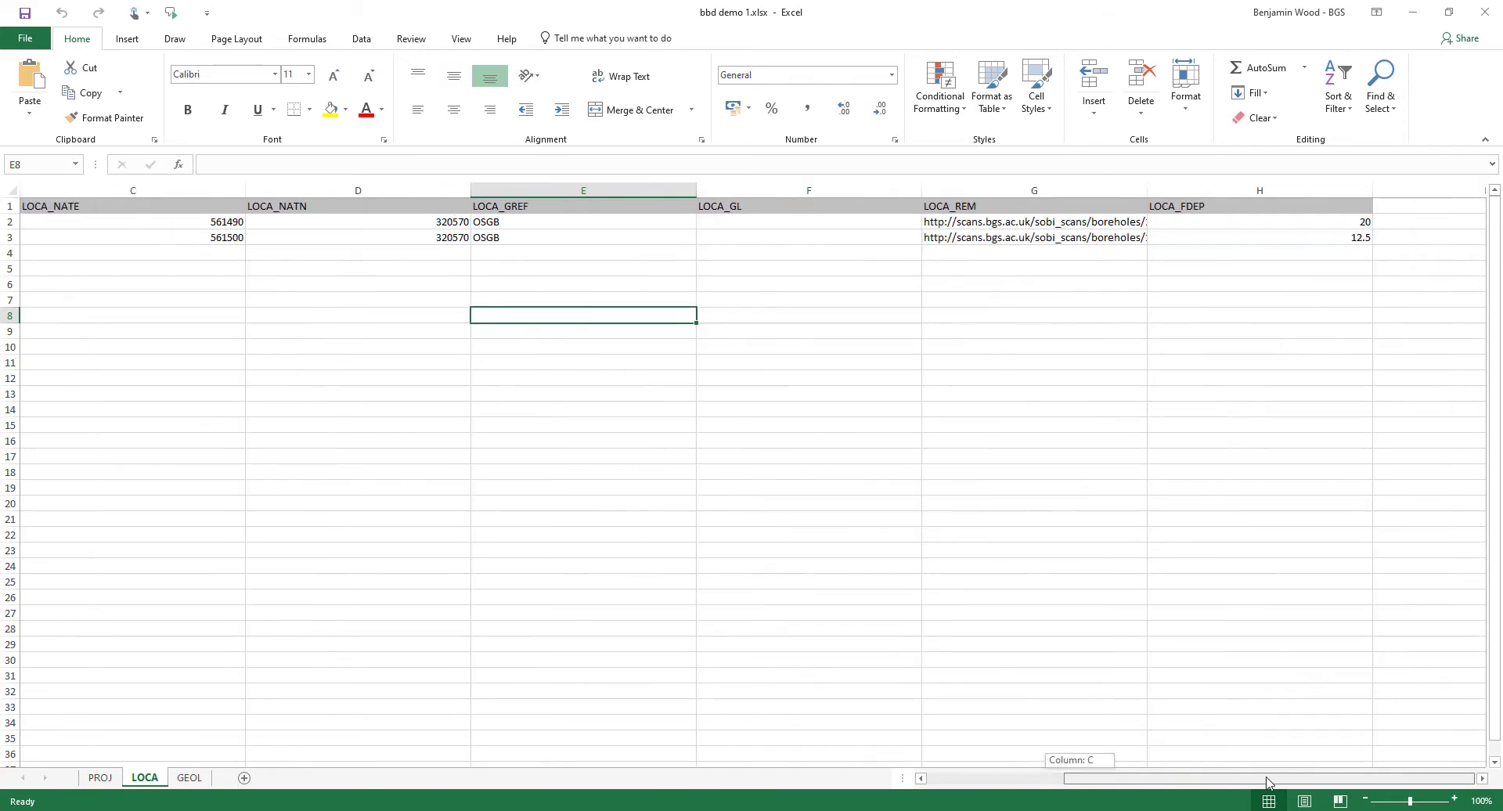
left_click(1108, 222)
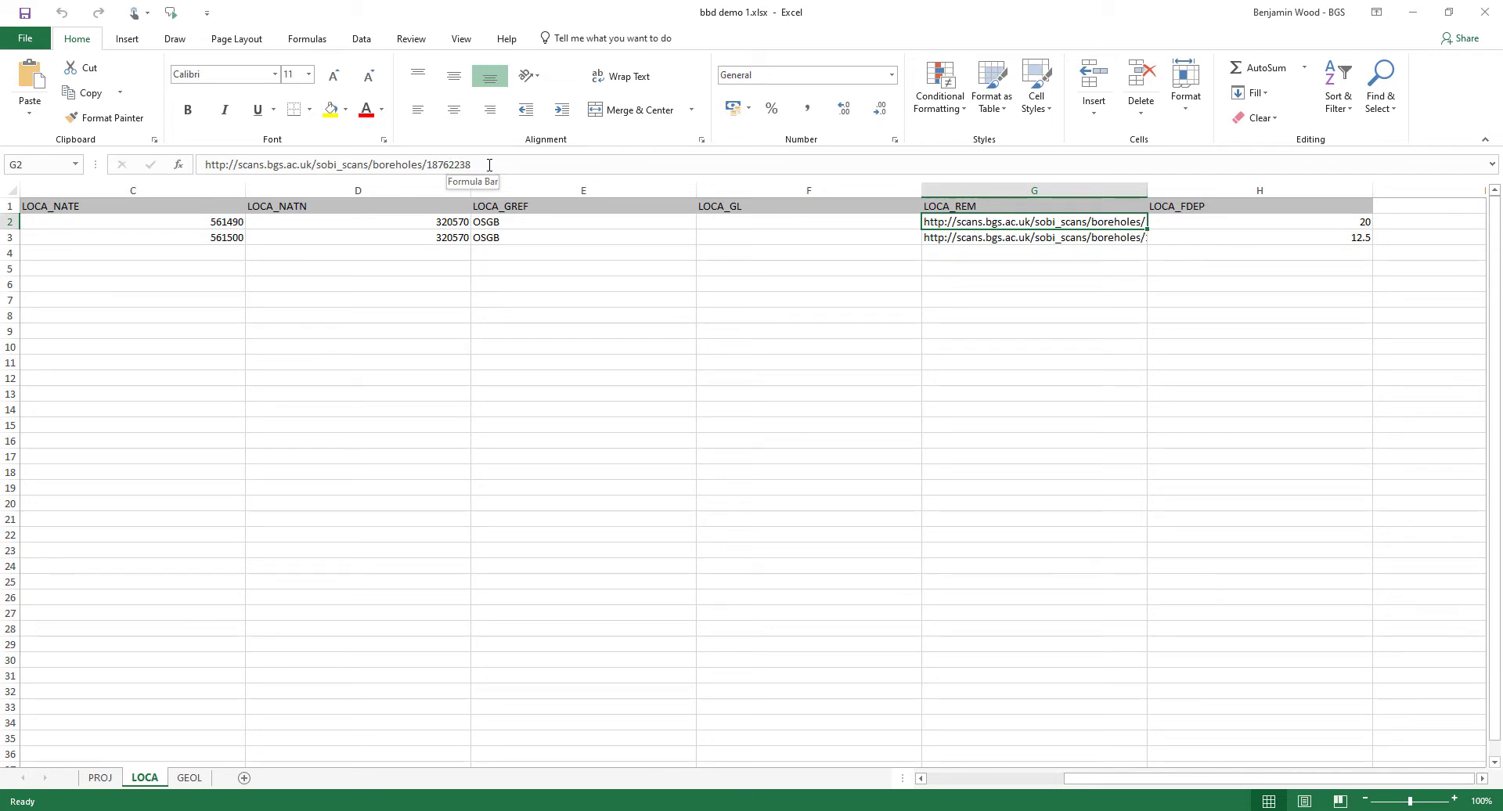
left_click(189, 777)
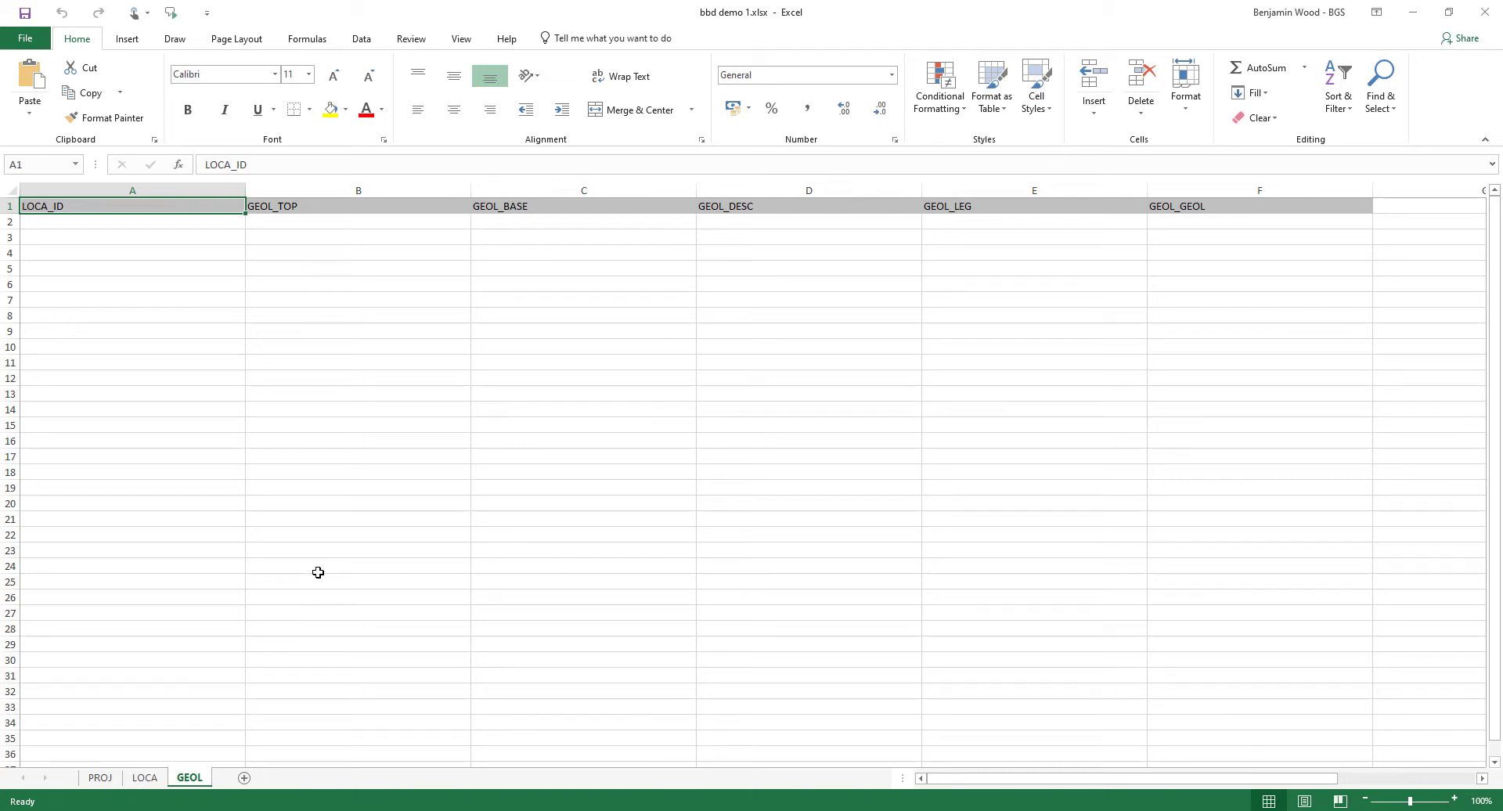
Enter "abc 123" as the PROJ_ID in row 2 of the PROJ sheet
left_click(106, 779)
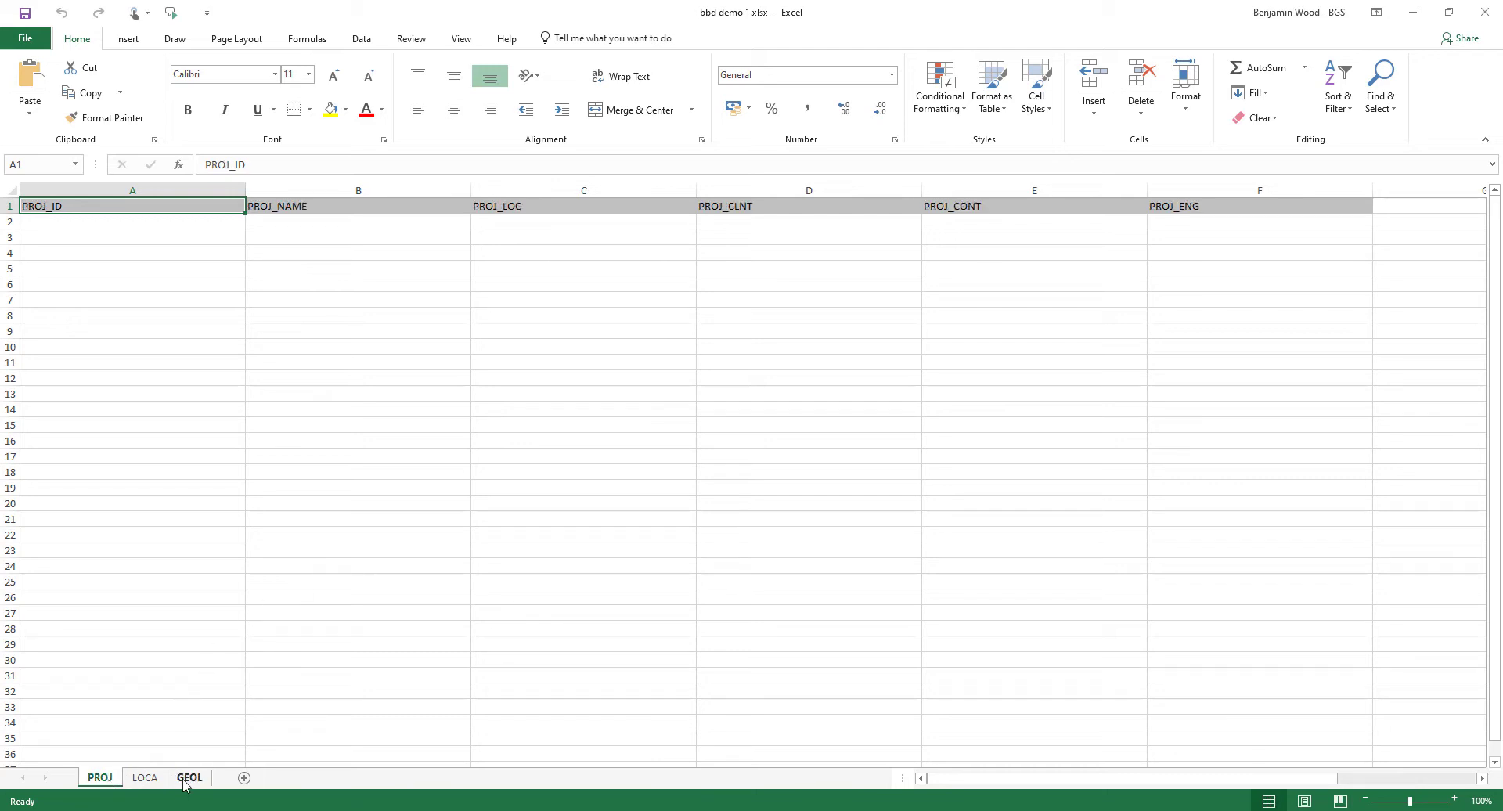
left_click(151, 223)
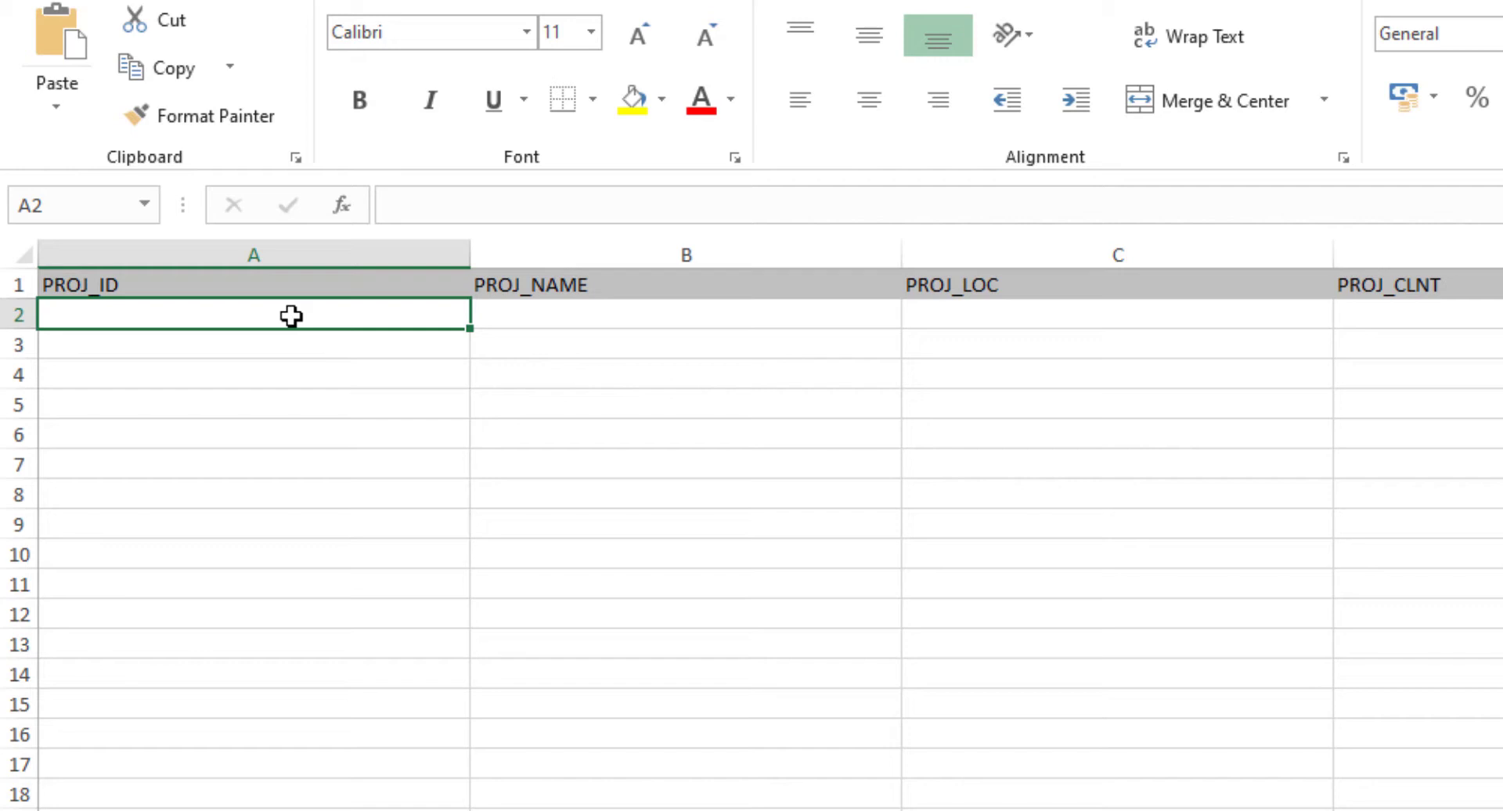
double_click(292, 315)
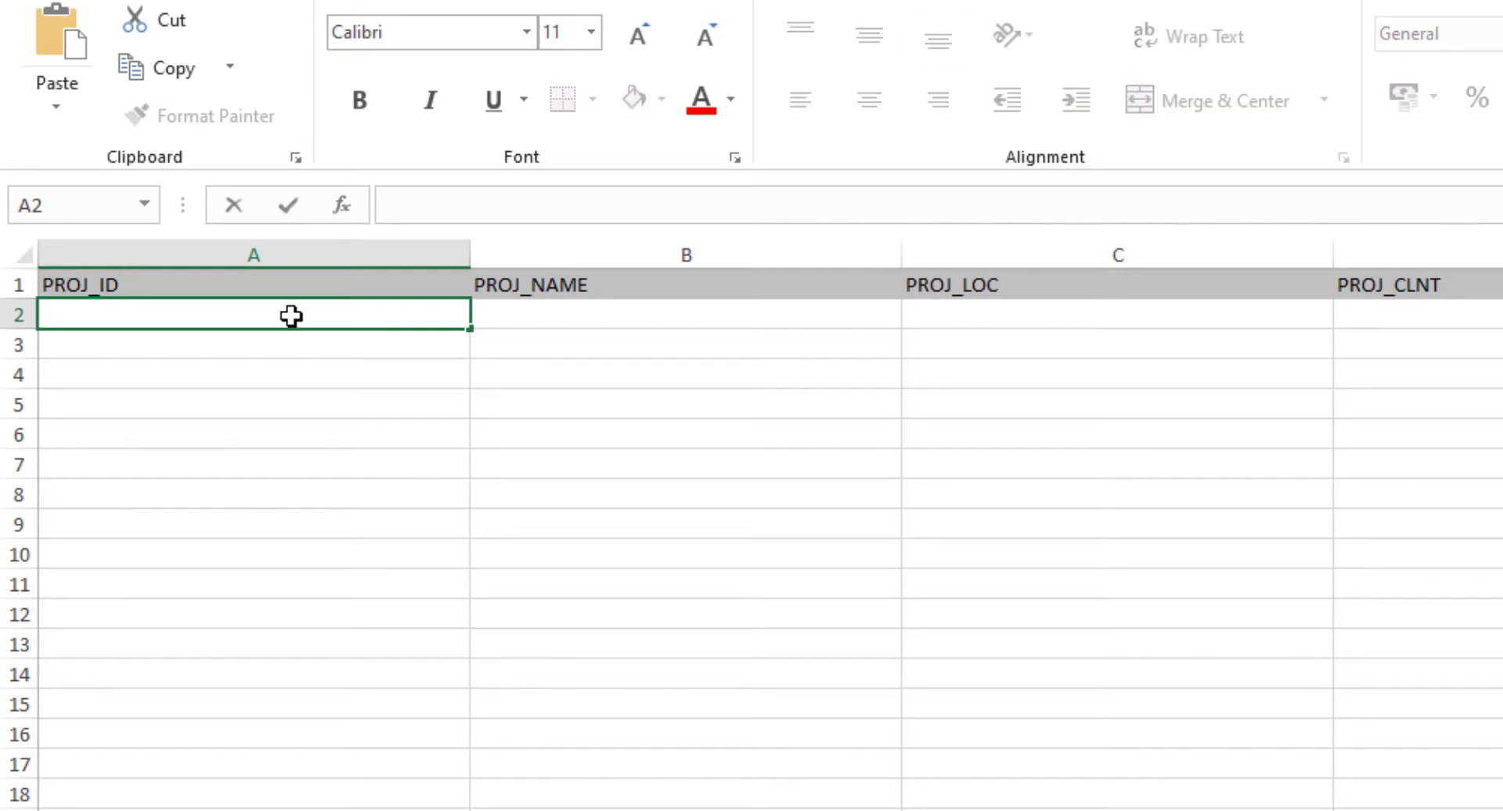
type("abc 123")
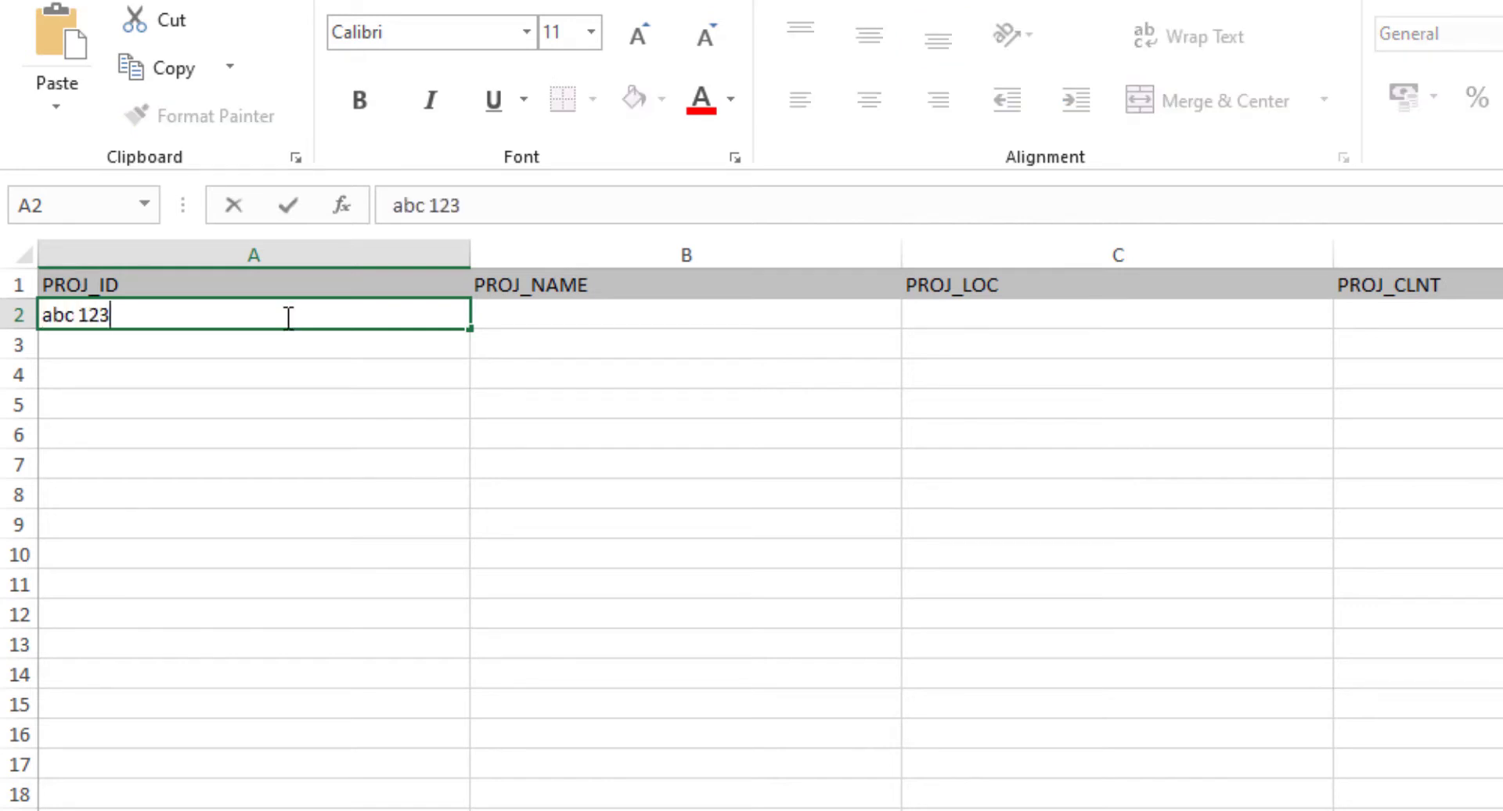
Consult the scanned borehole log for the project title and enter "Alexandra Dock Gates Kings Lynn" as the PROJ_NAME in row 2
left_click(590, 313)
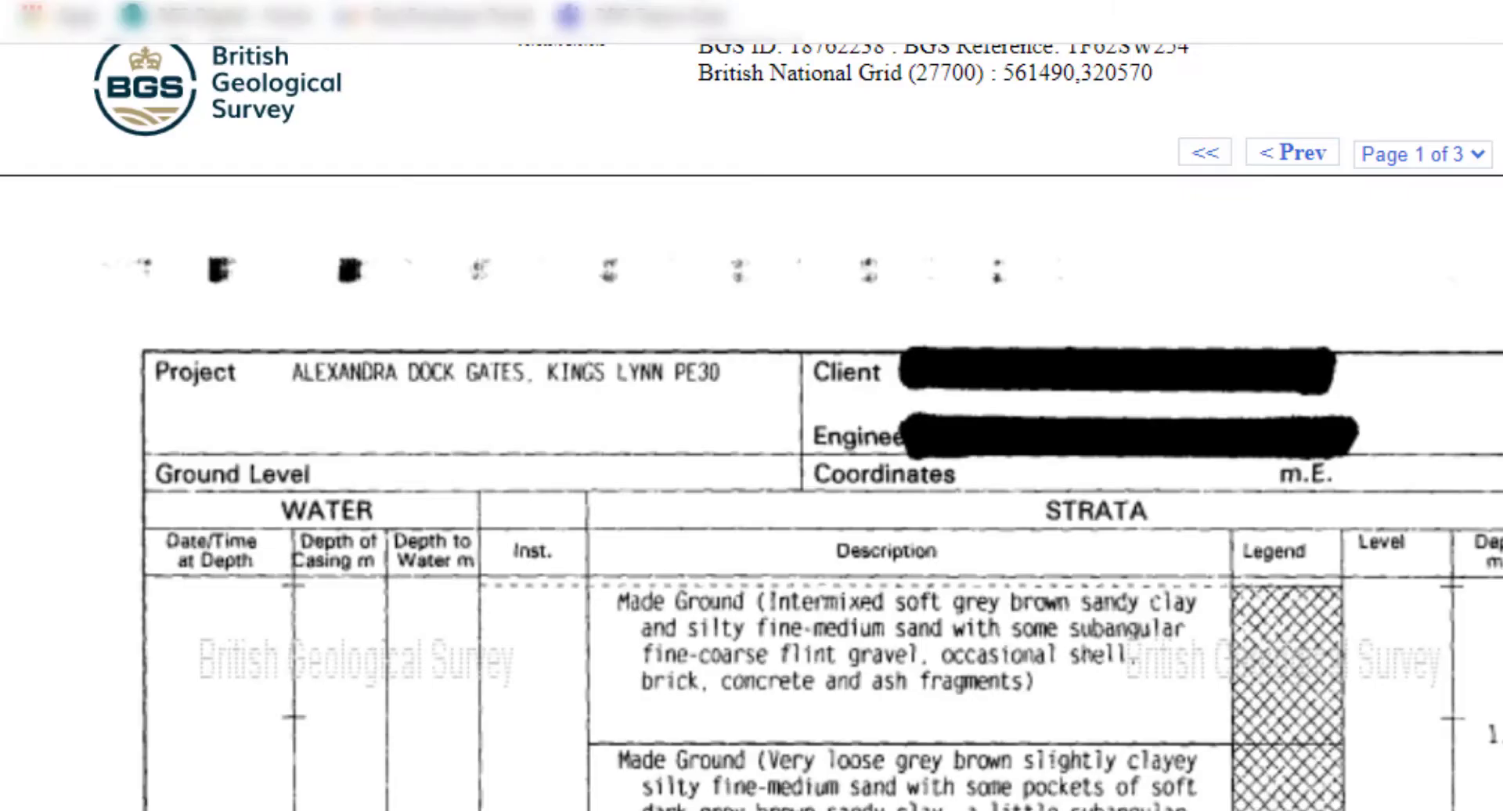
scroll(752, 422, "down", 3)
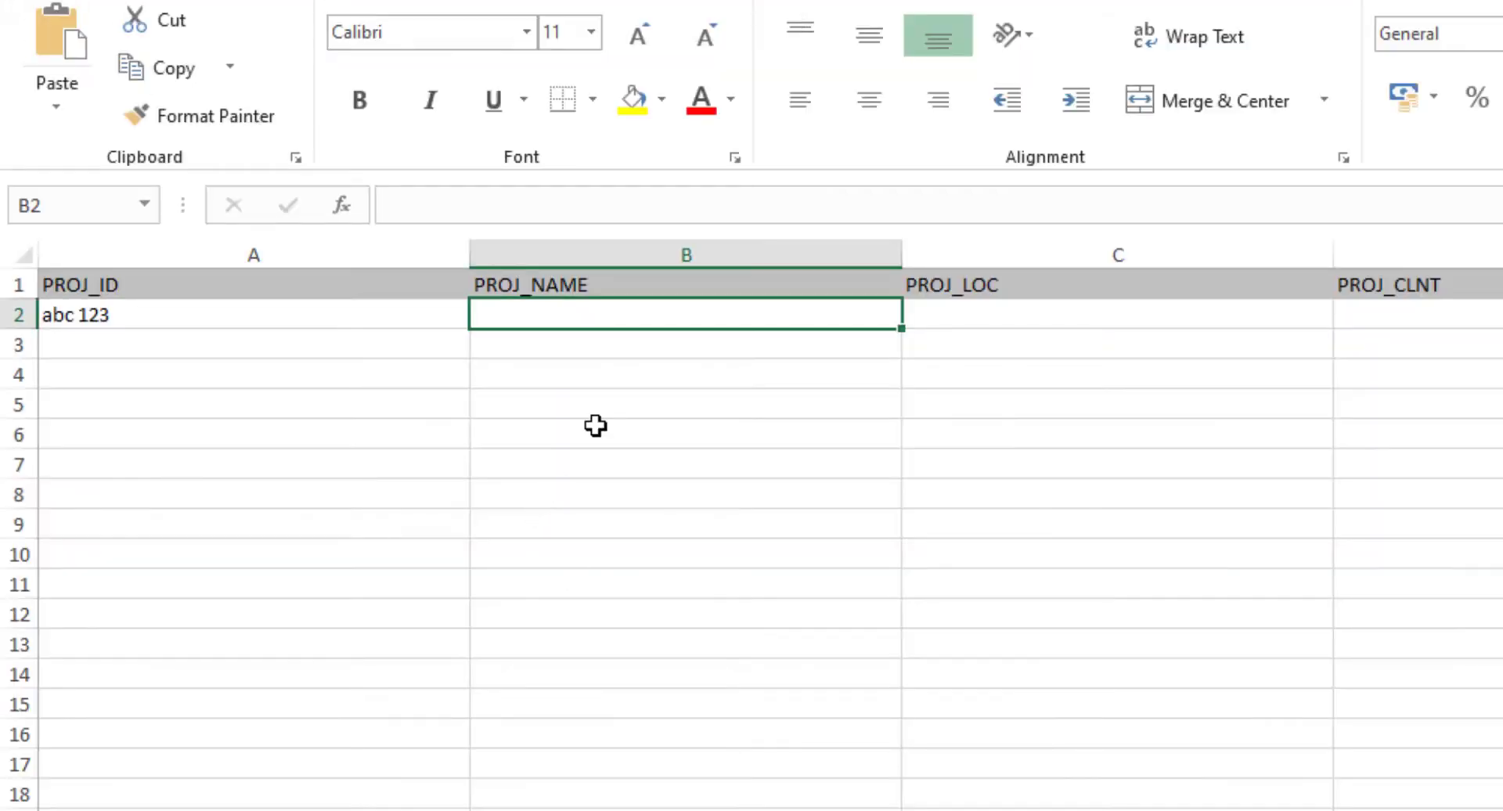
type("Alexan")
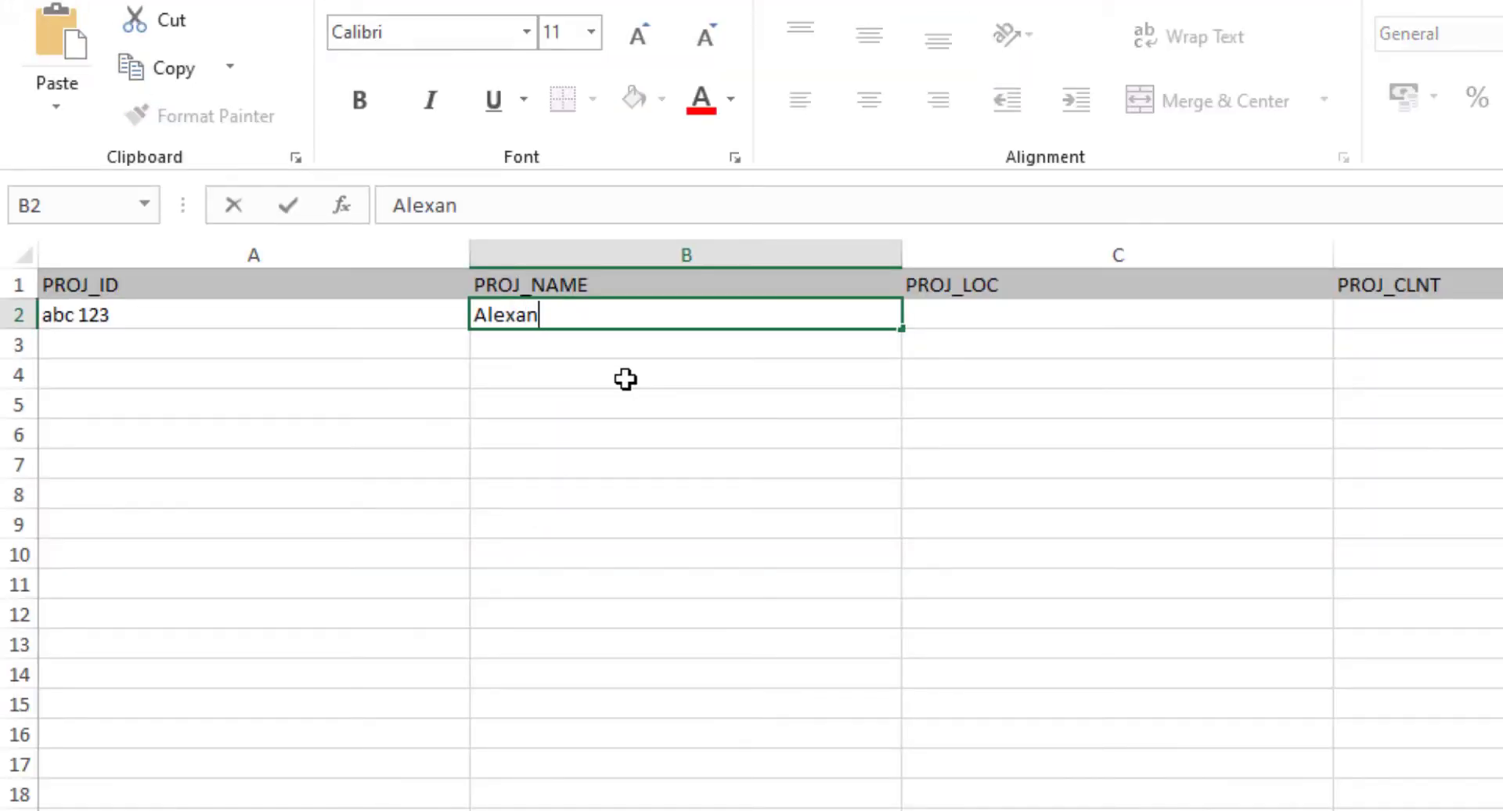
type("dra Dock gates")
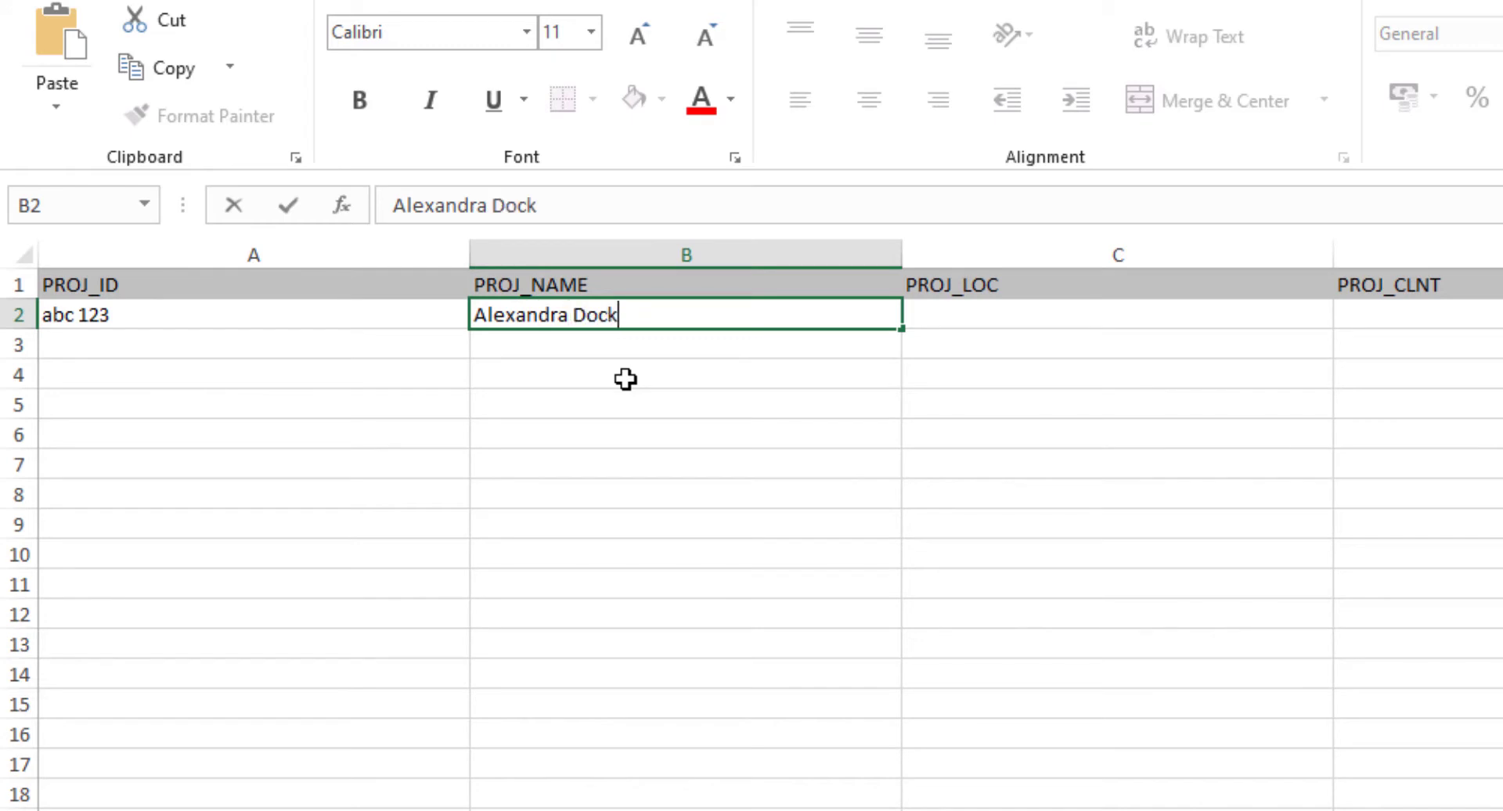
key("BackSpace")
key("BackSpace")
key("BackSpace")
key("BackSpace")
key("BackSpace")
type("Gates ")
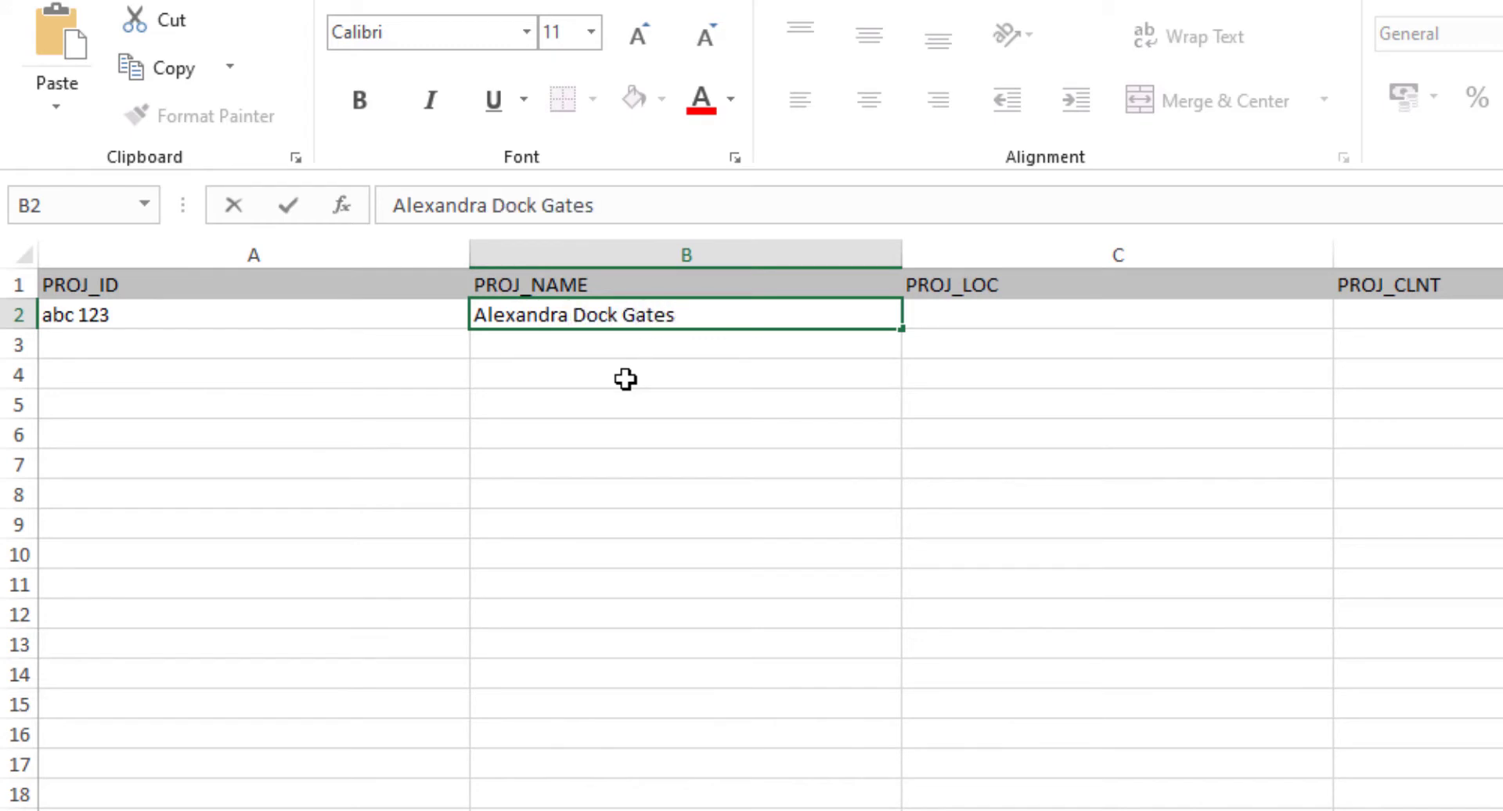
type("Kig")
key("BackSpace")
key("BackSpace")
type("ngs Lynn")
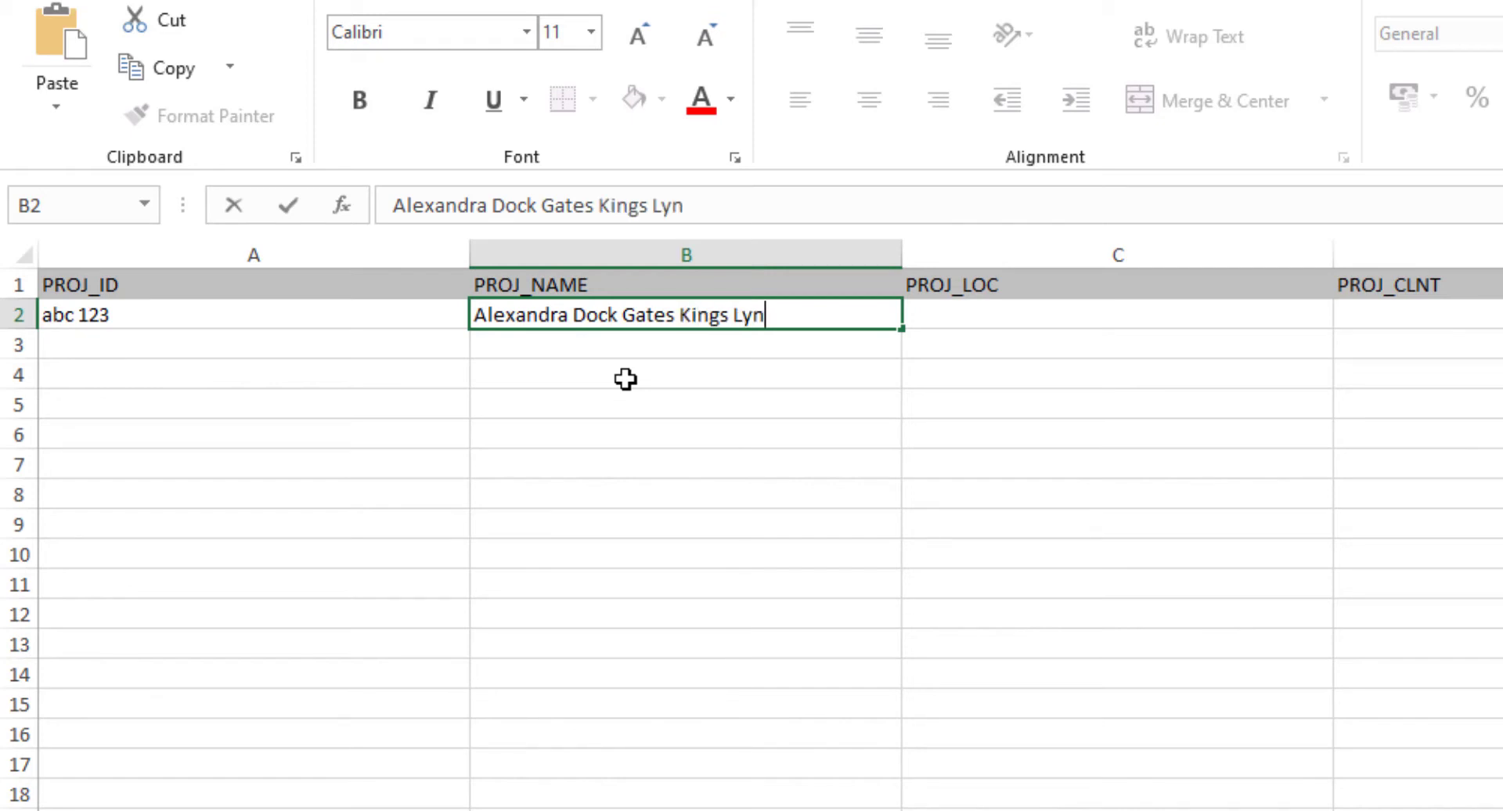
Enter "Kings Lynn Dock" as the PROJ_LOC and "The Client" as the PROJ_CLNT in row 2 of the PROJ sheet
left_click(1006, 313)
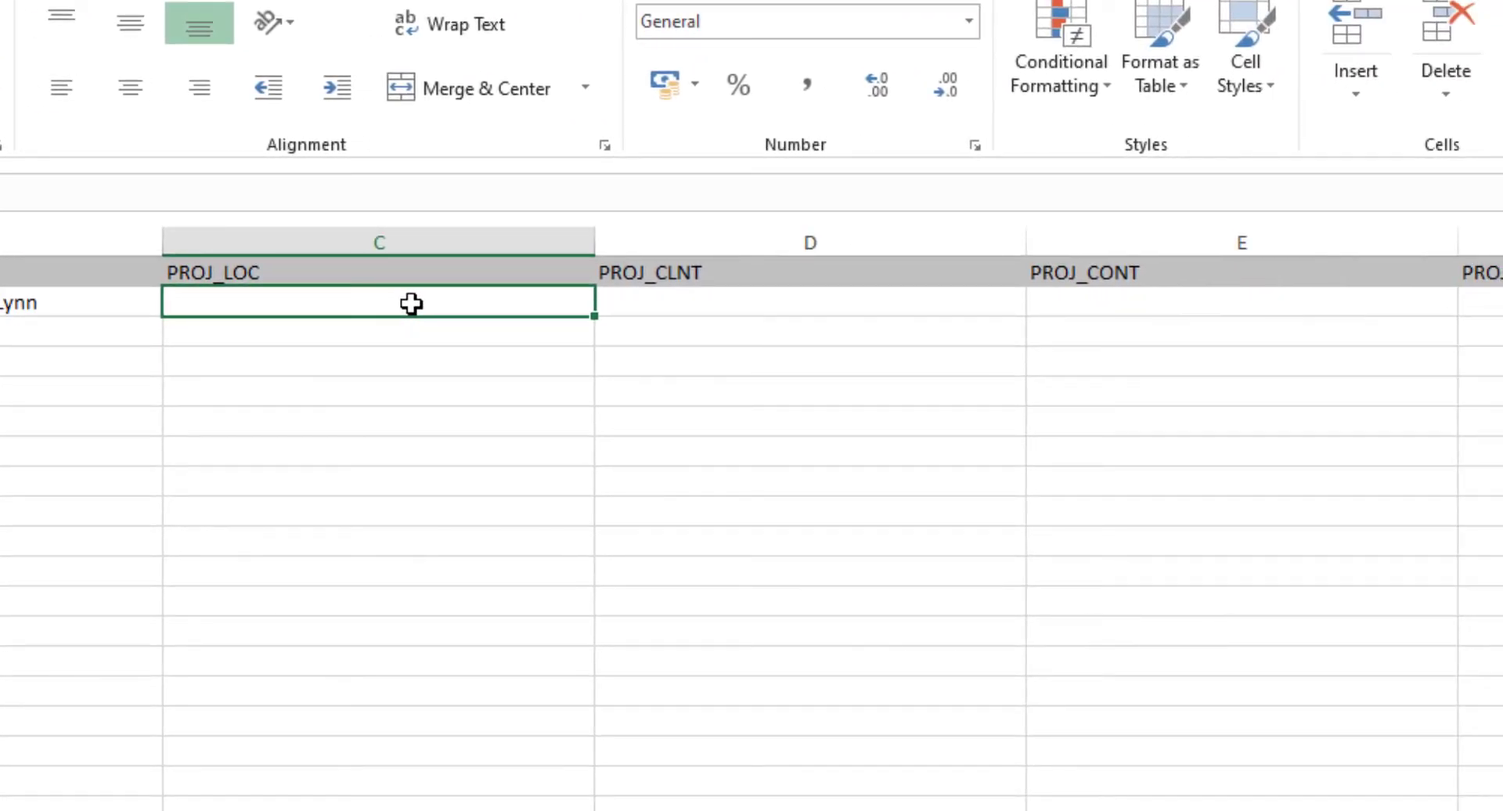
type("King")
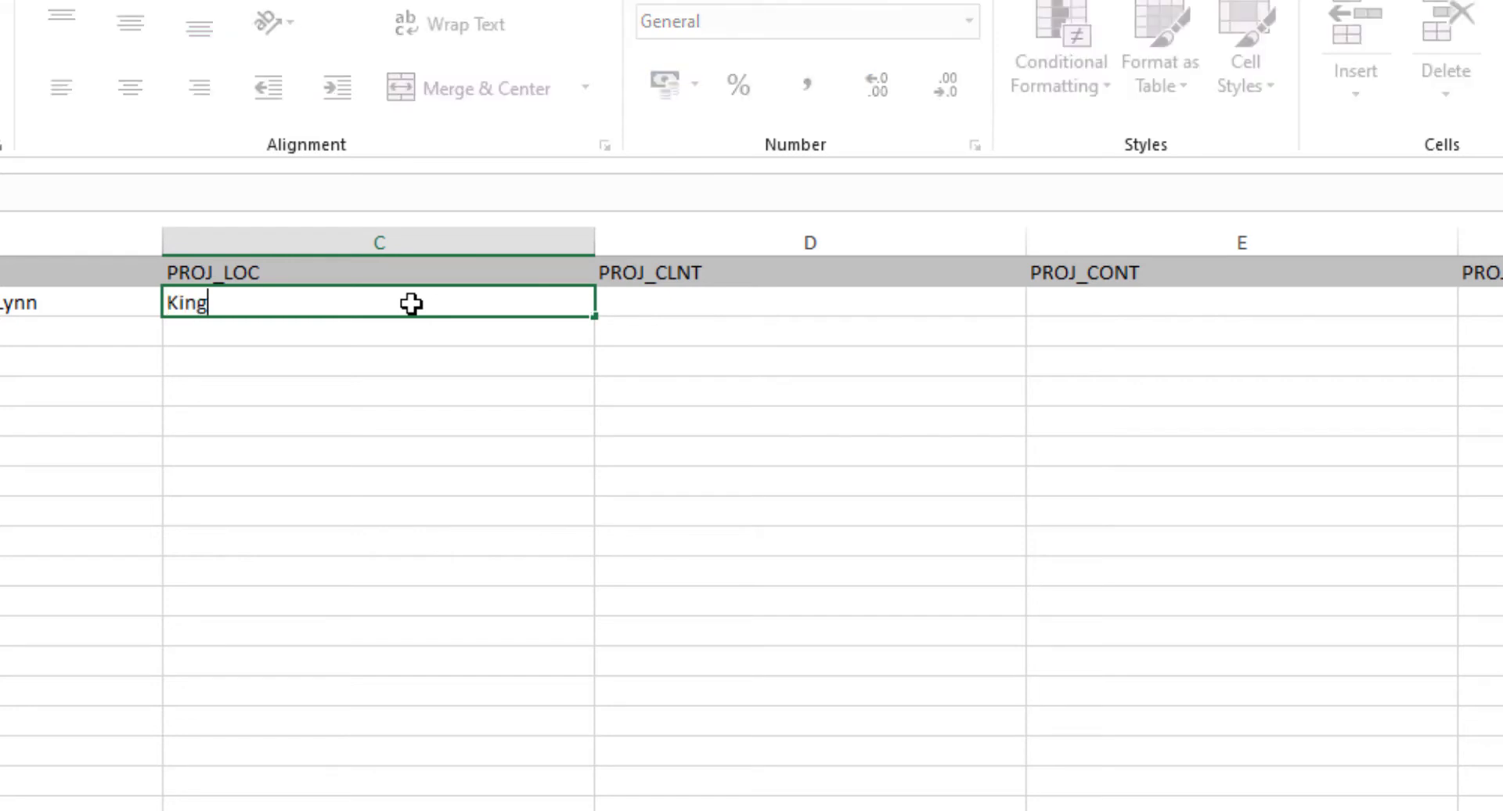
type("s Lynn Dock")
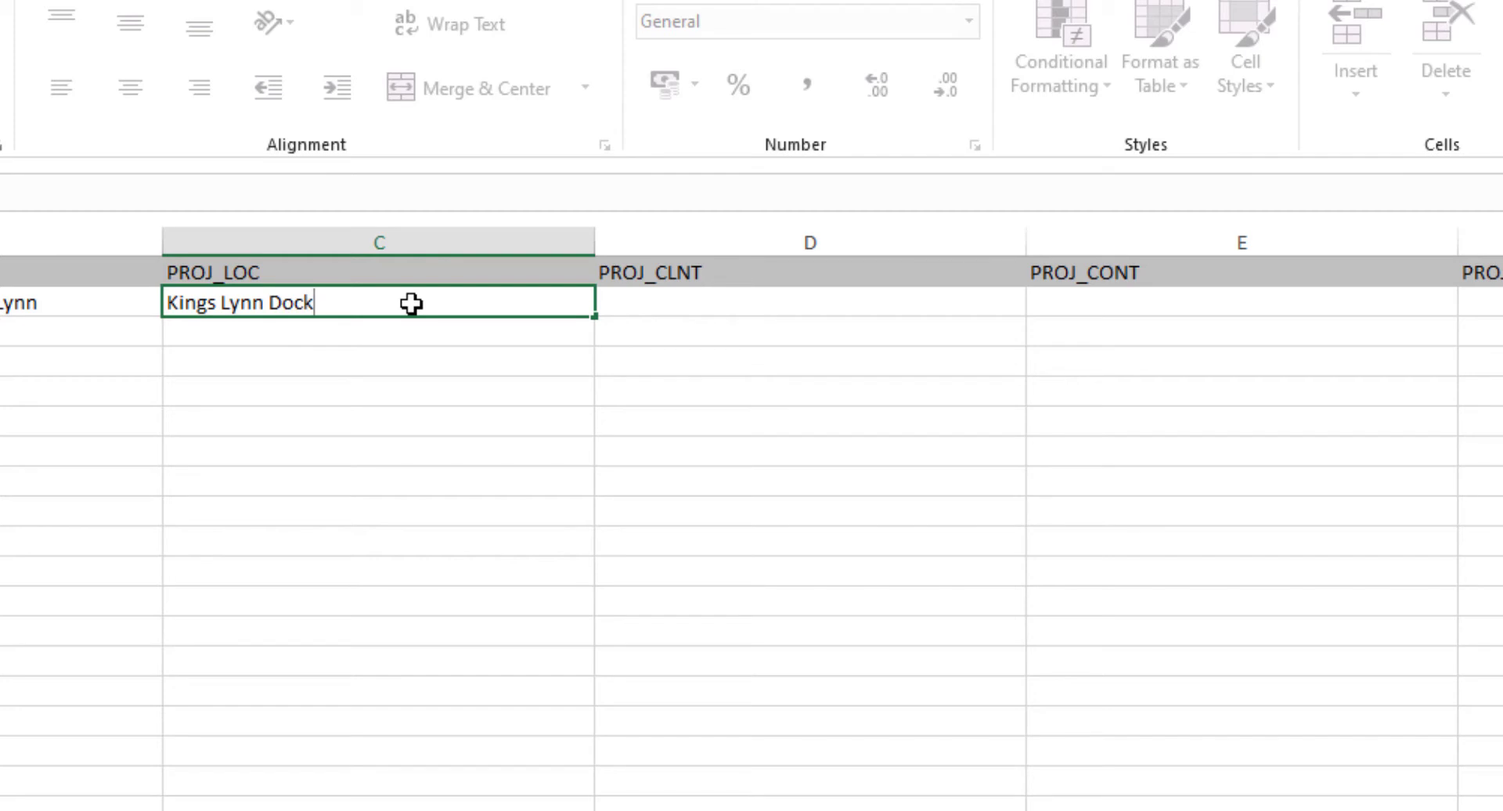
left_click(677, 311)
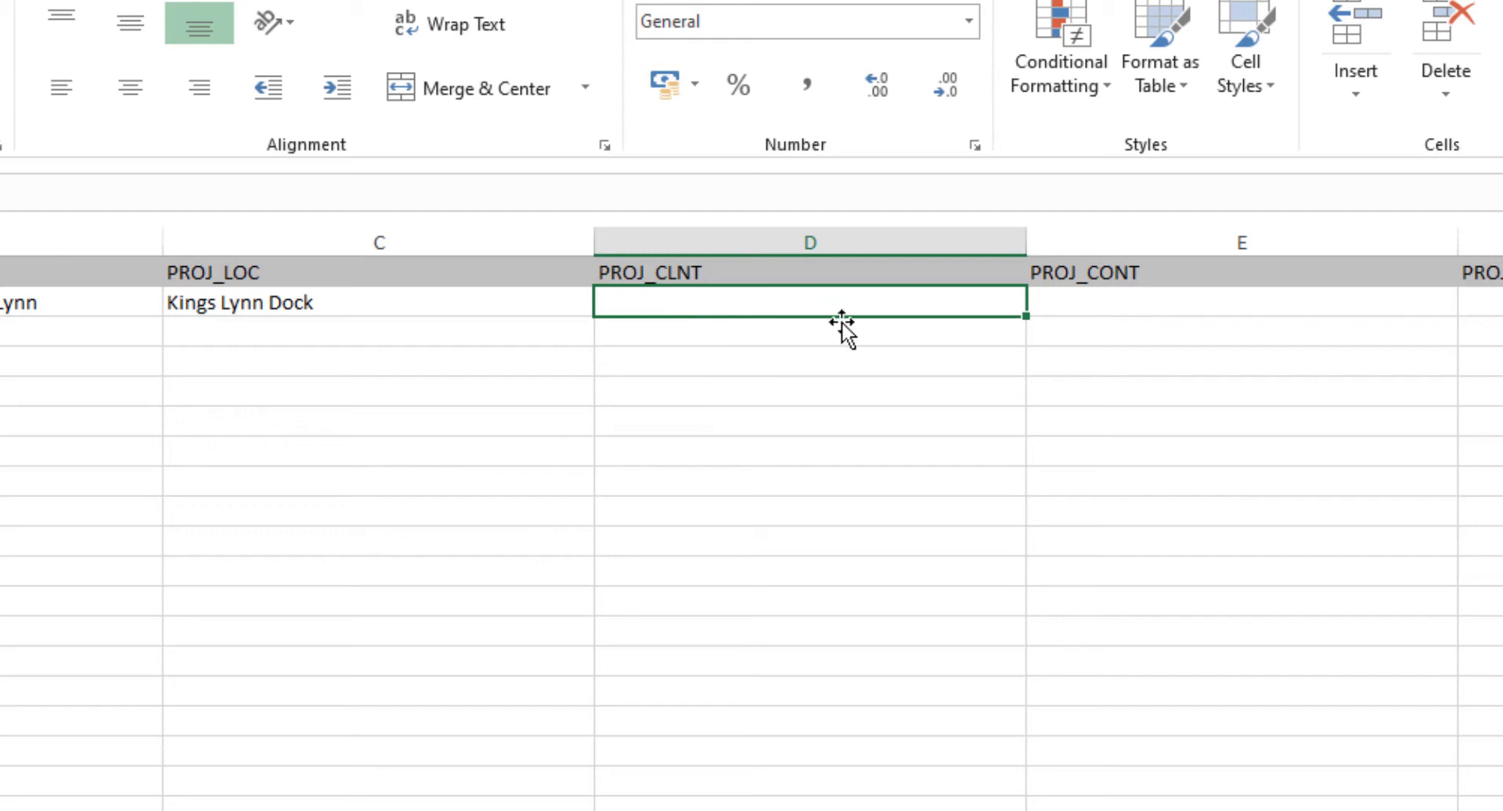
type("The Clie")
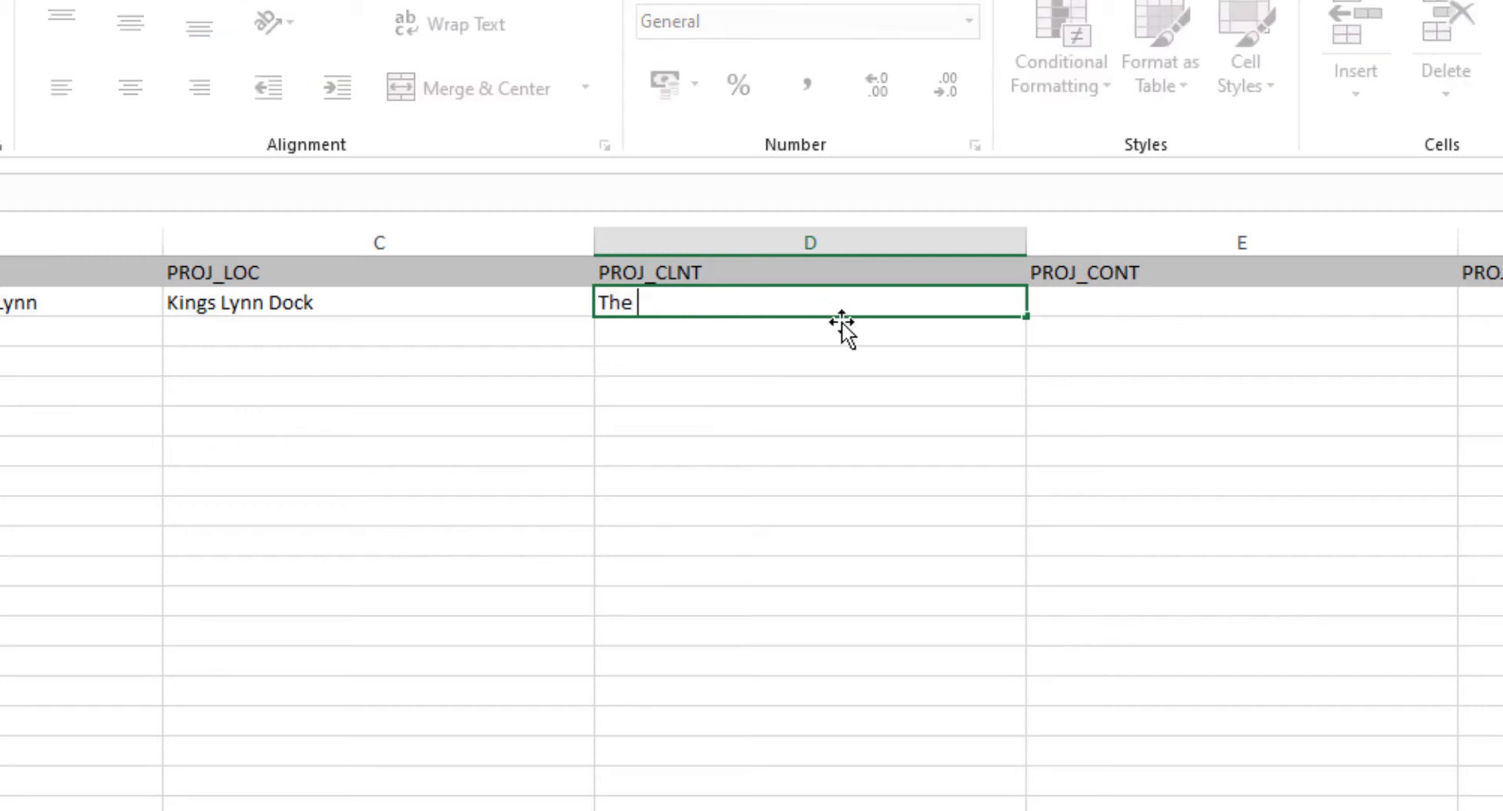
type("nt")
Enter "The Contractor" as the PROJ_CONT and "Project Engineer" as the PROJ_ENG in row 2
left_click(1169, 302)
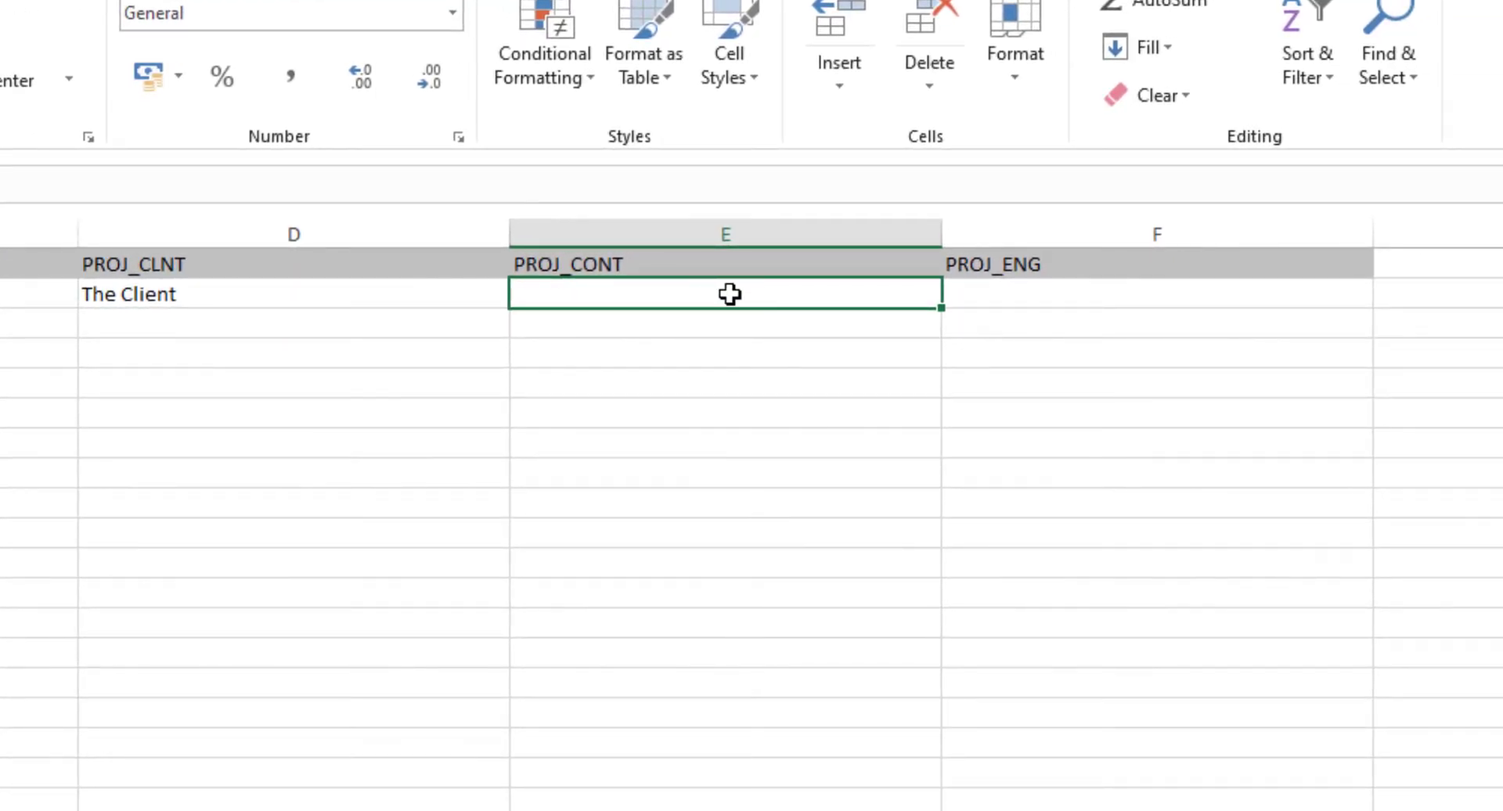
type("The Contracto")
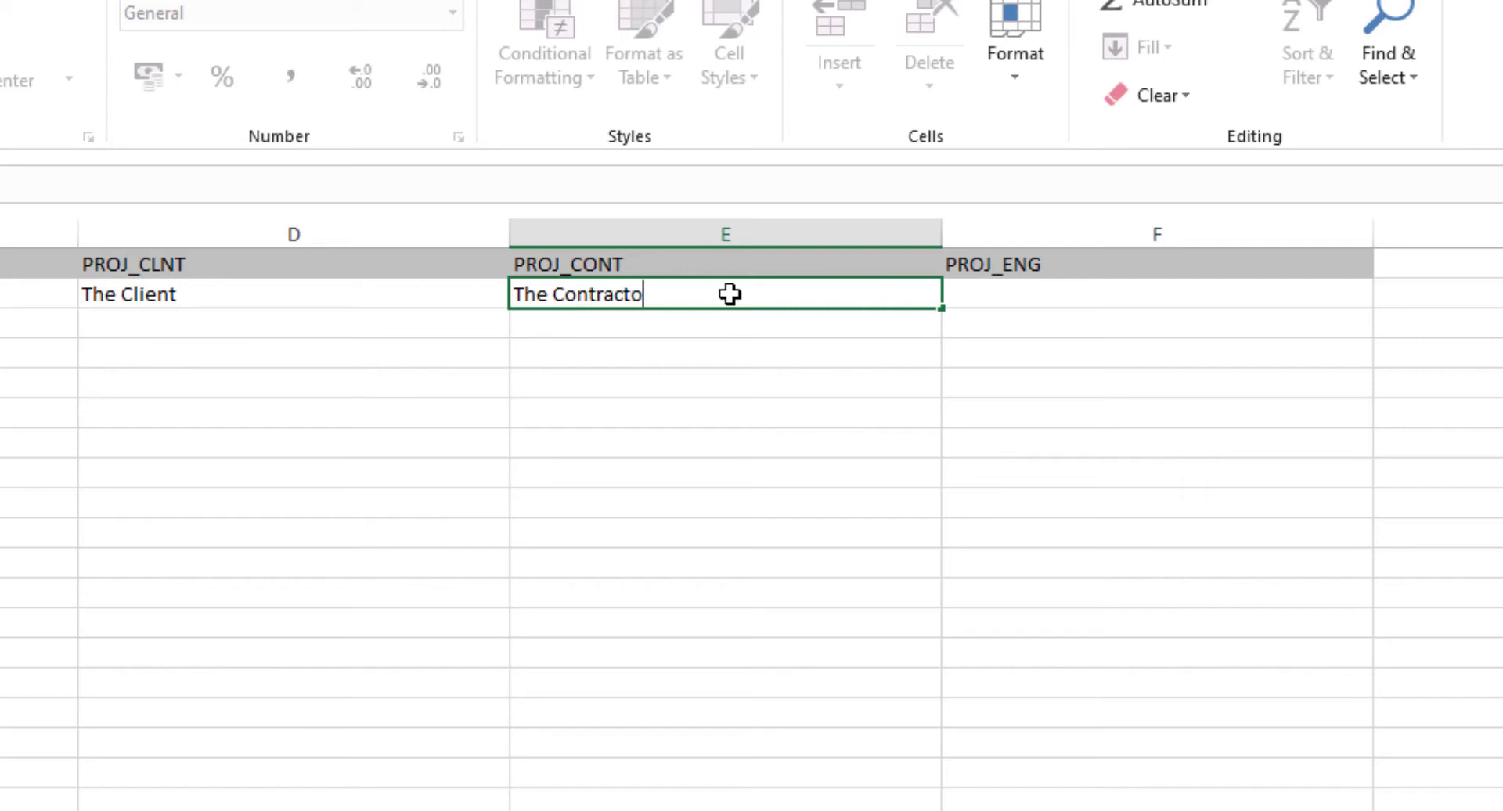
type("r")
left_click(1036, 293)
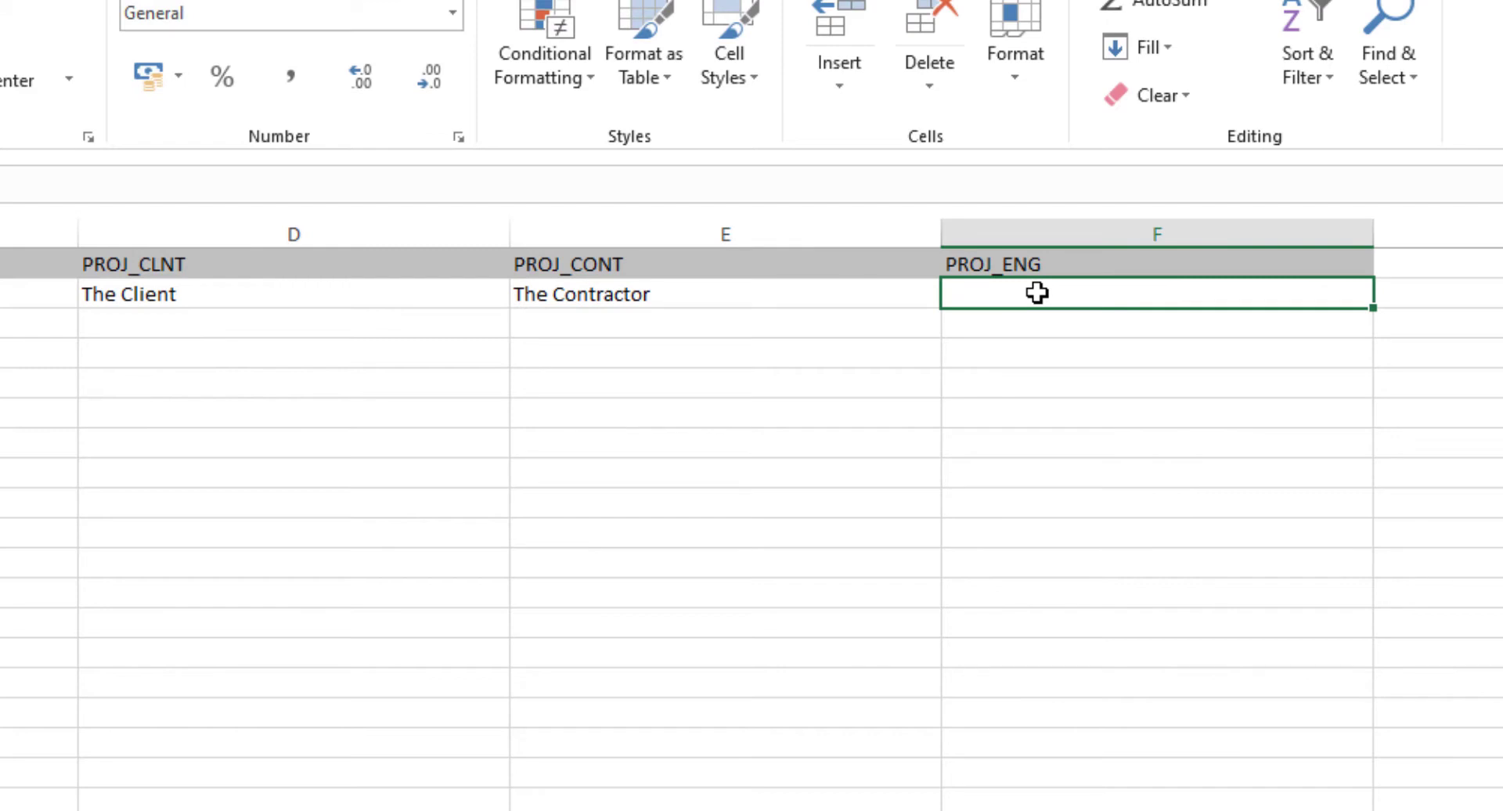
type("Project Engineer")
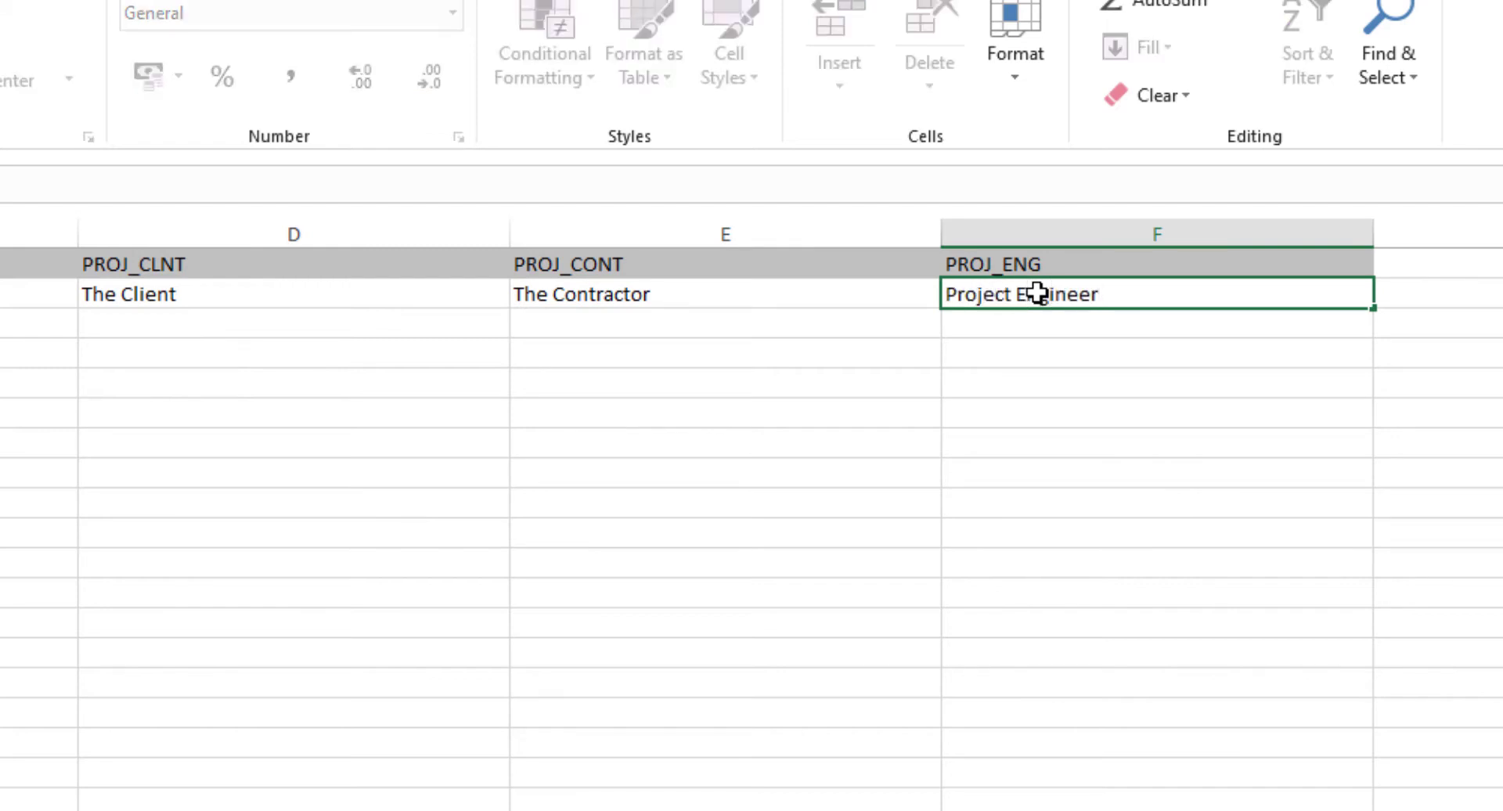
left_click(1228, 407)
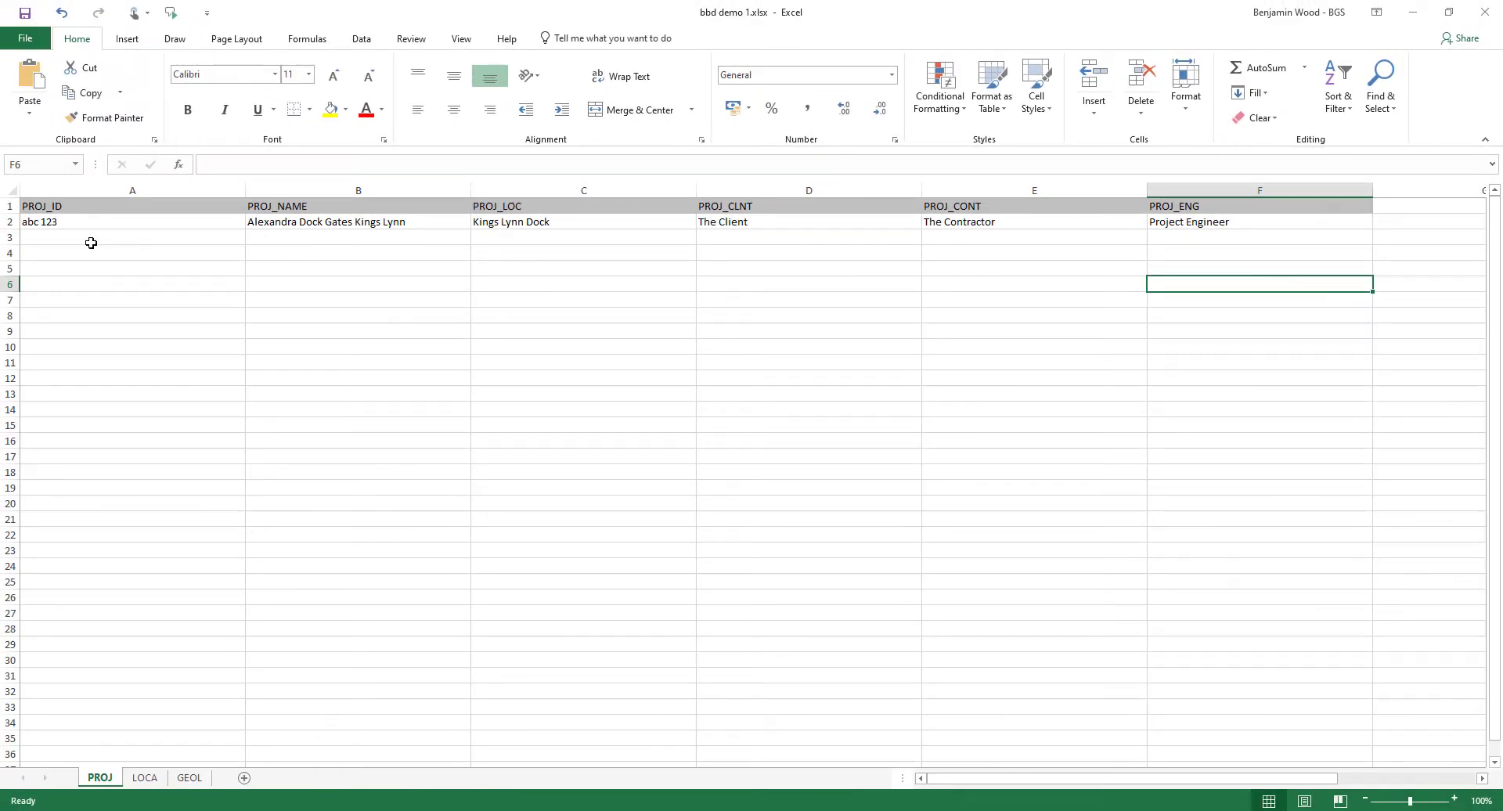
left_click(11, 225)
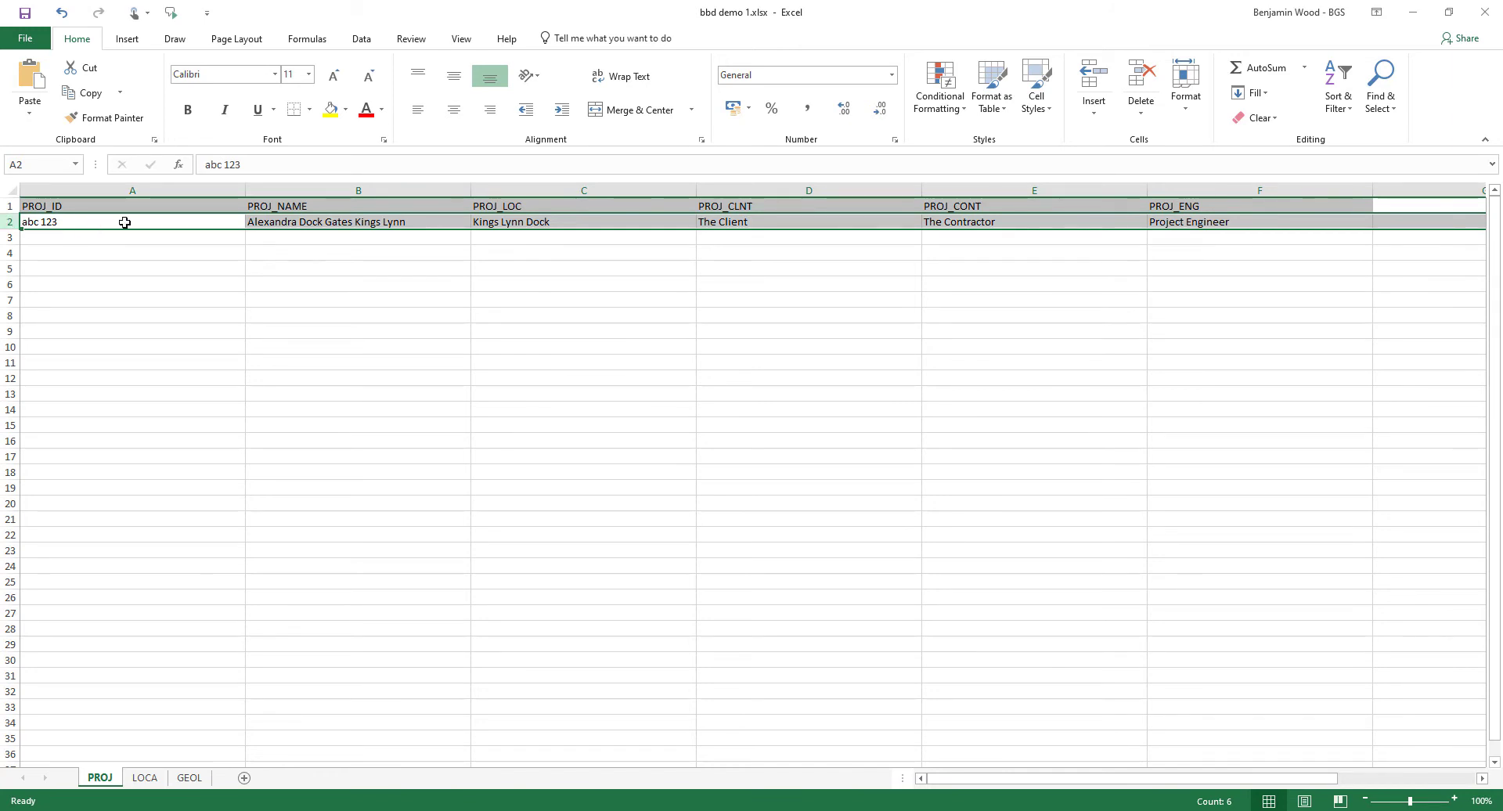
left_click(371, 271)
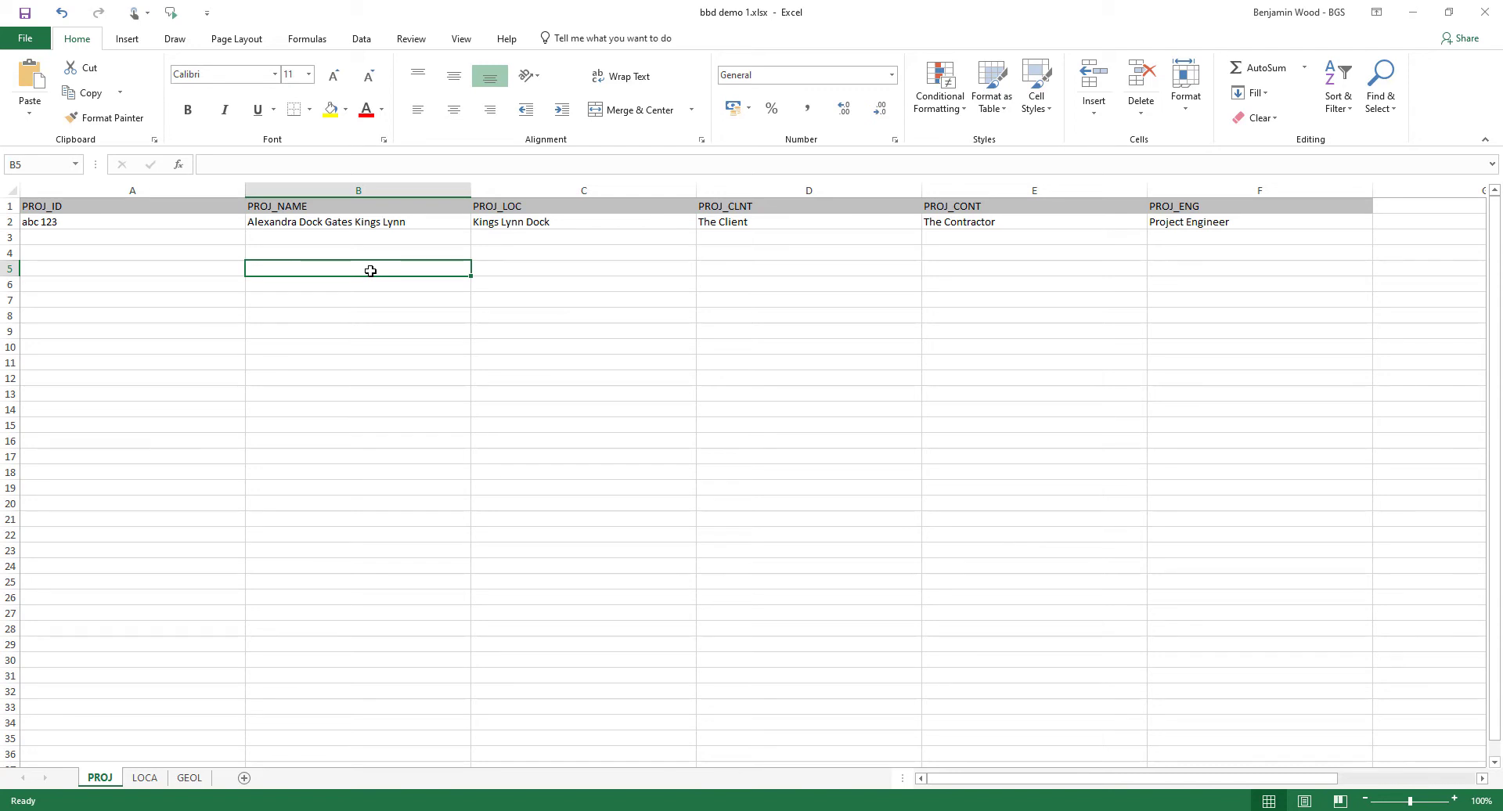
left_click(86, 239)
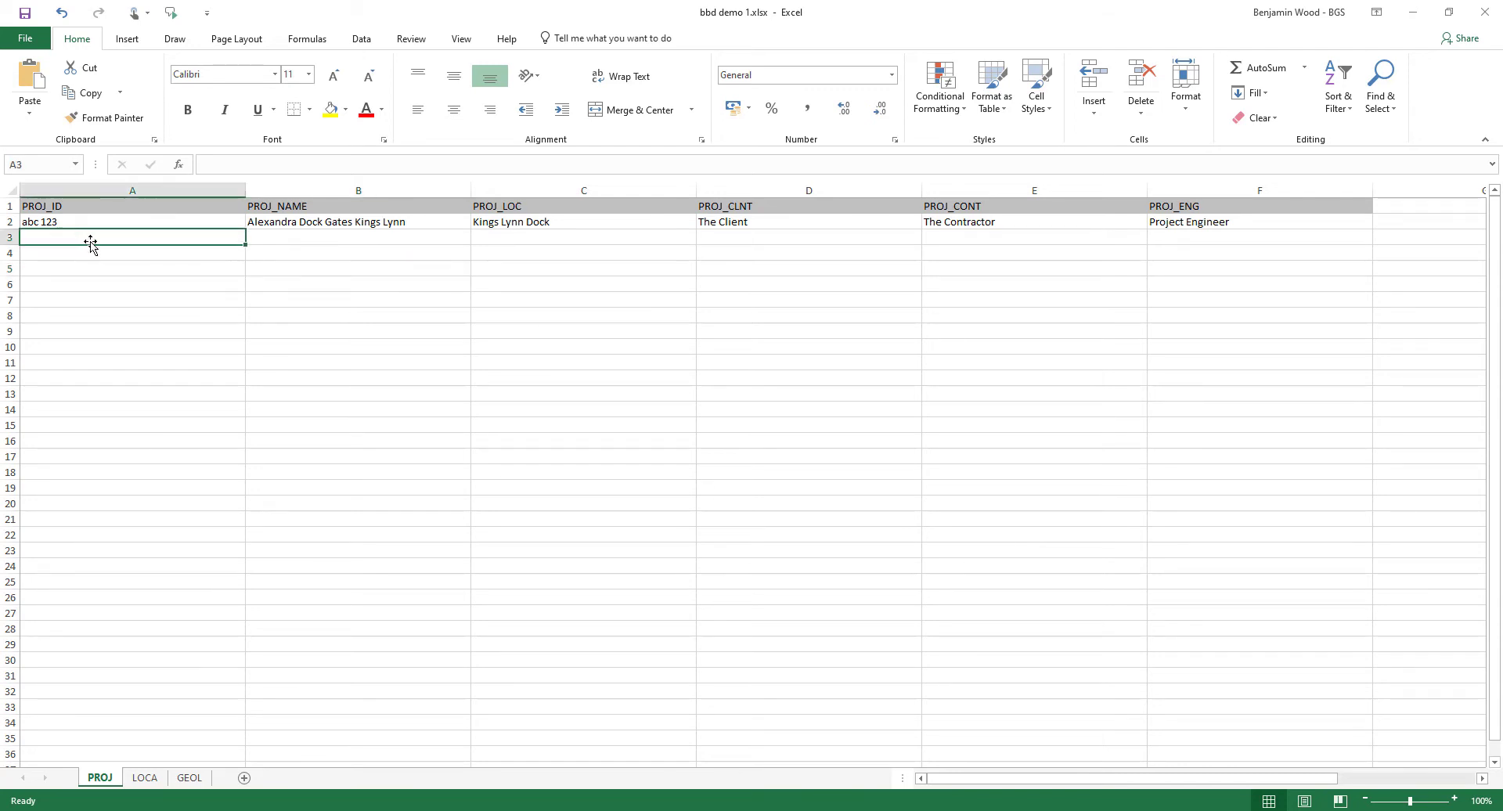
left_click(347, 236)
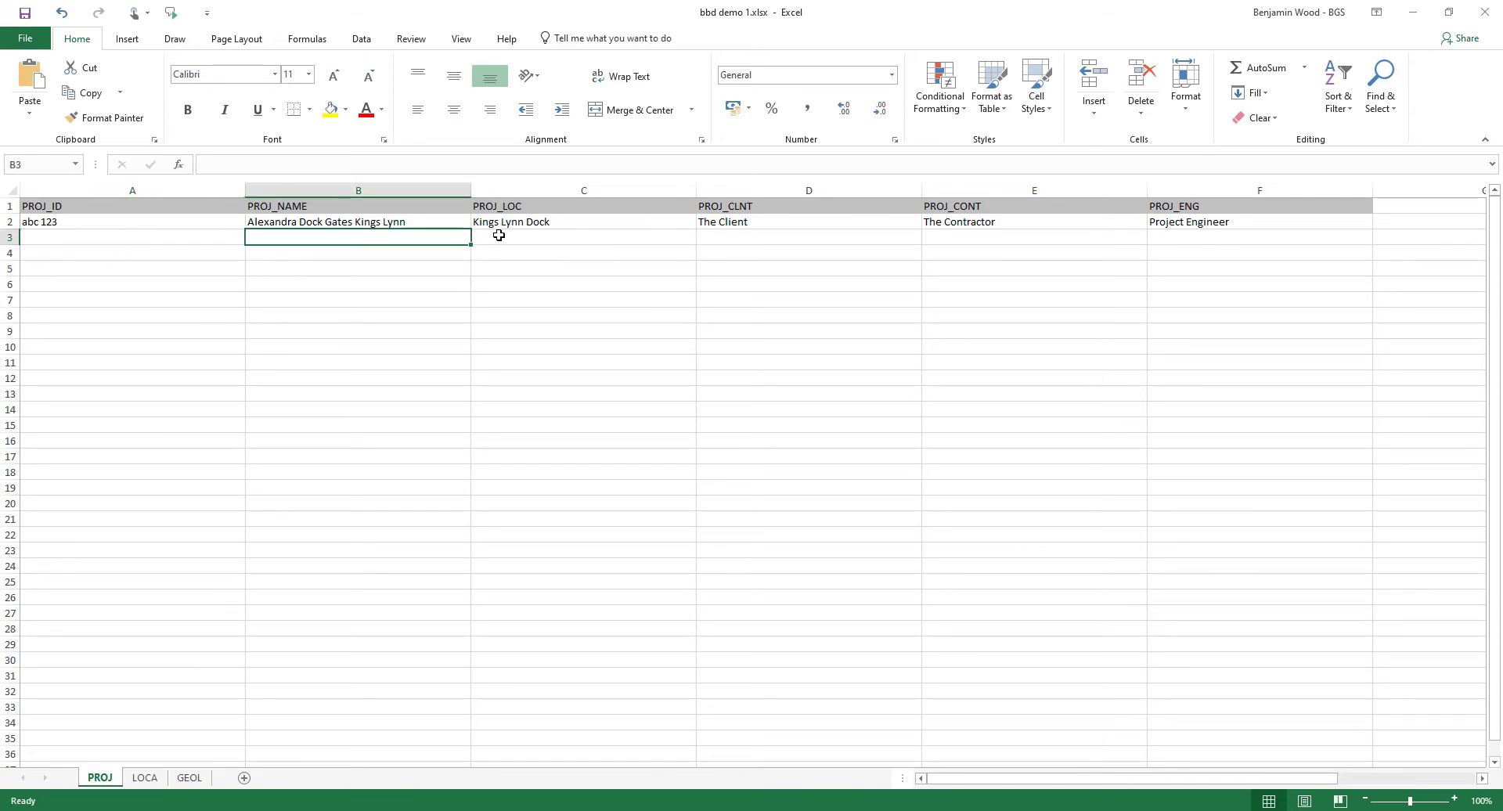
left_click(177, 241)
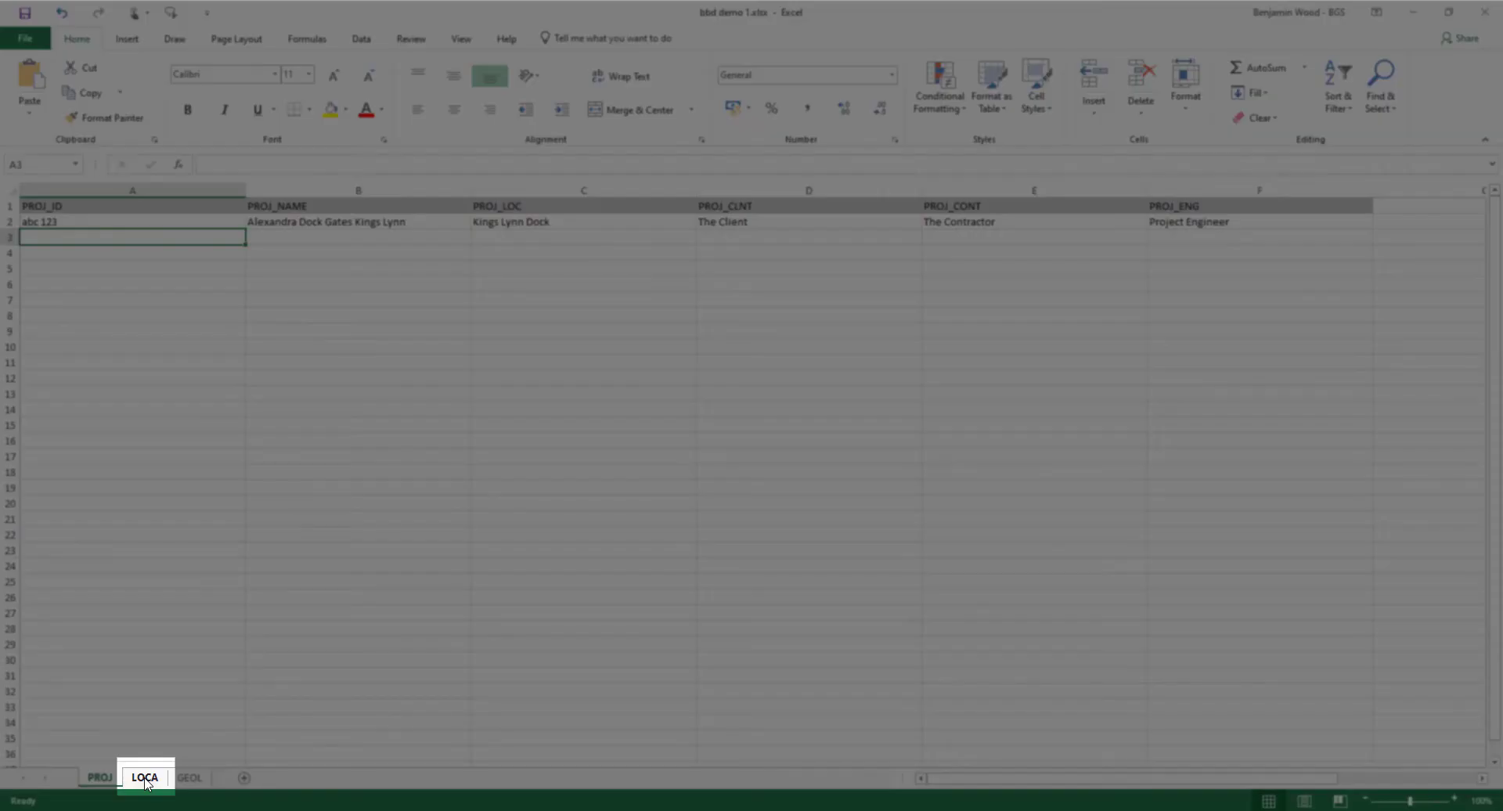
On the LOCA sheet, set the LOCA_TYPE to CP for borehole Norfolk 1 and RC for borehole Norfolk 3
left_click(144, 778)
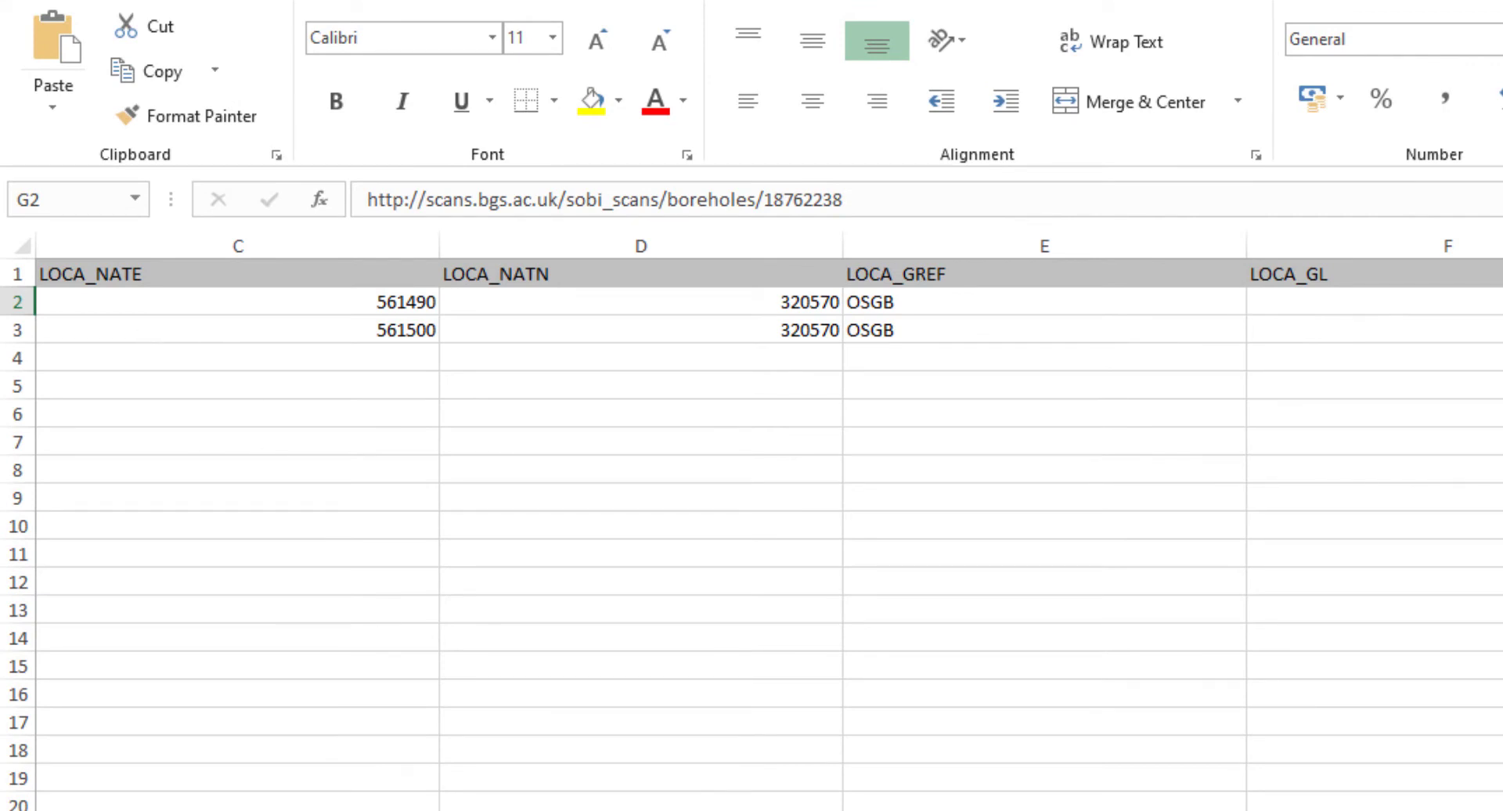
scroll(752, 508, "left", 2)
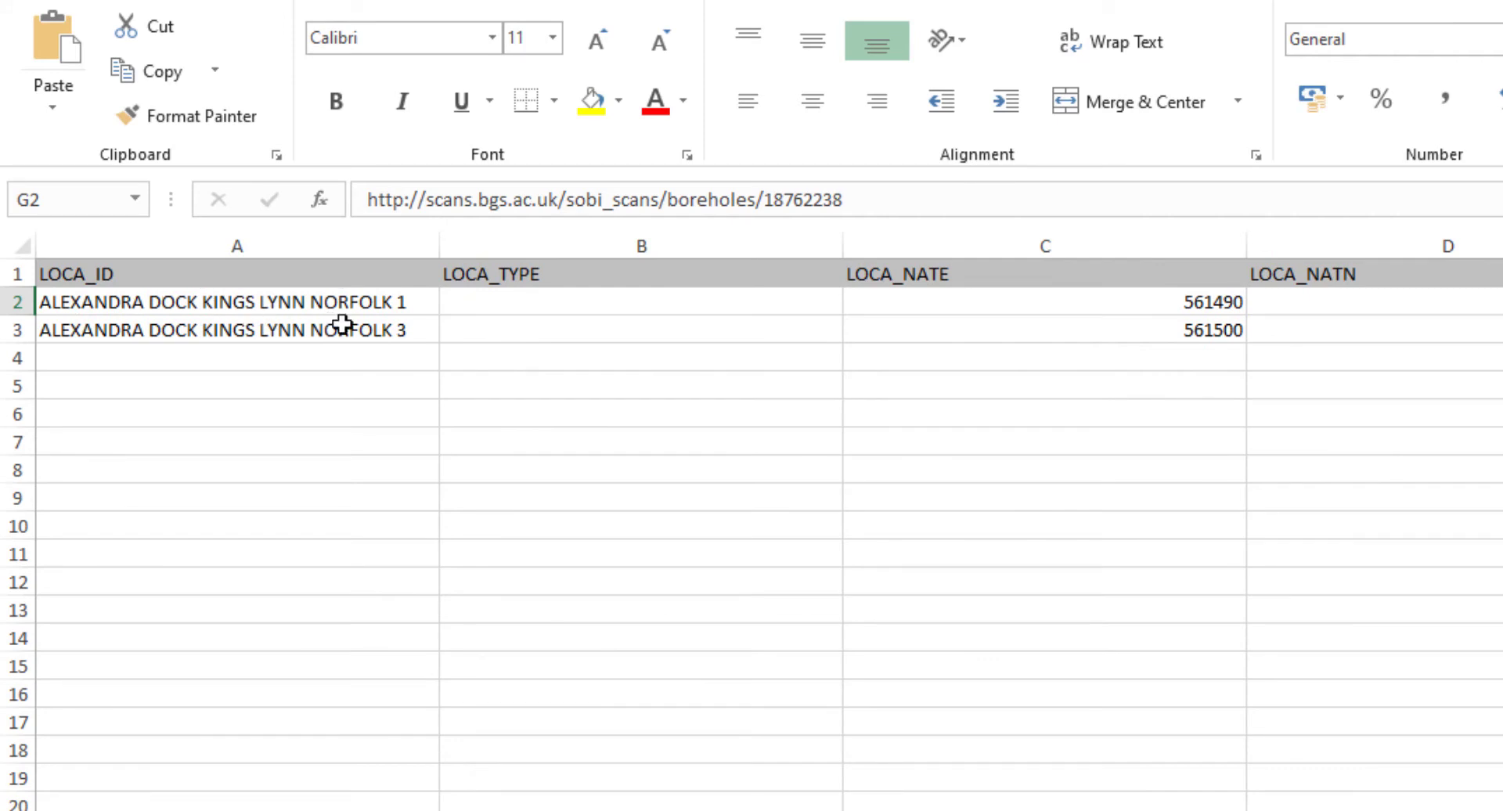
left_click(732, 305)
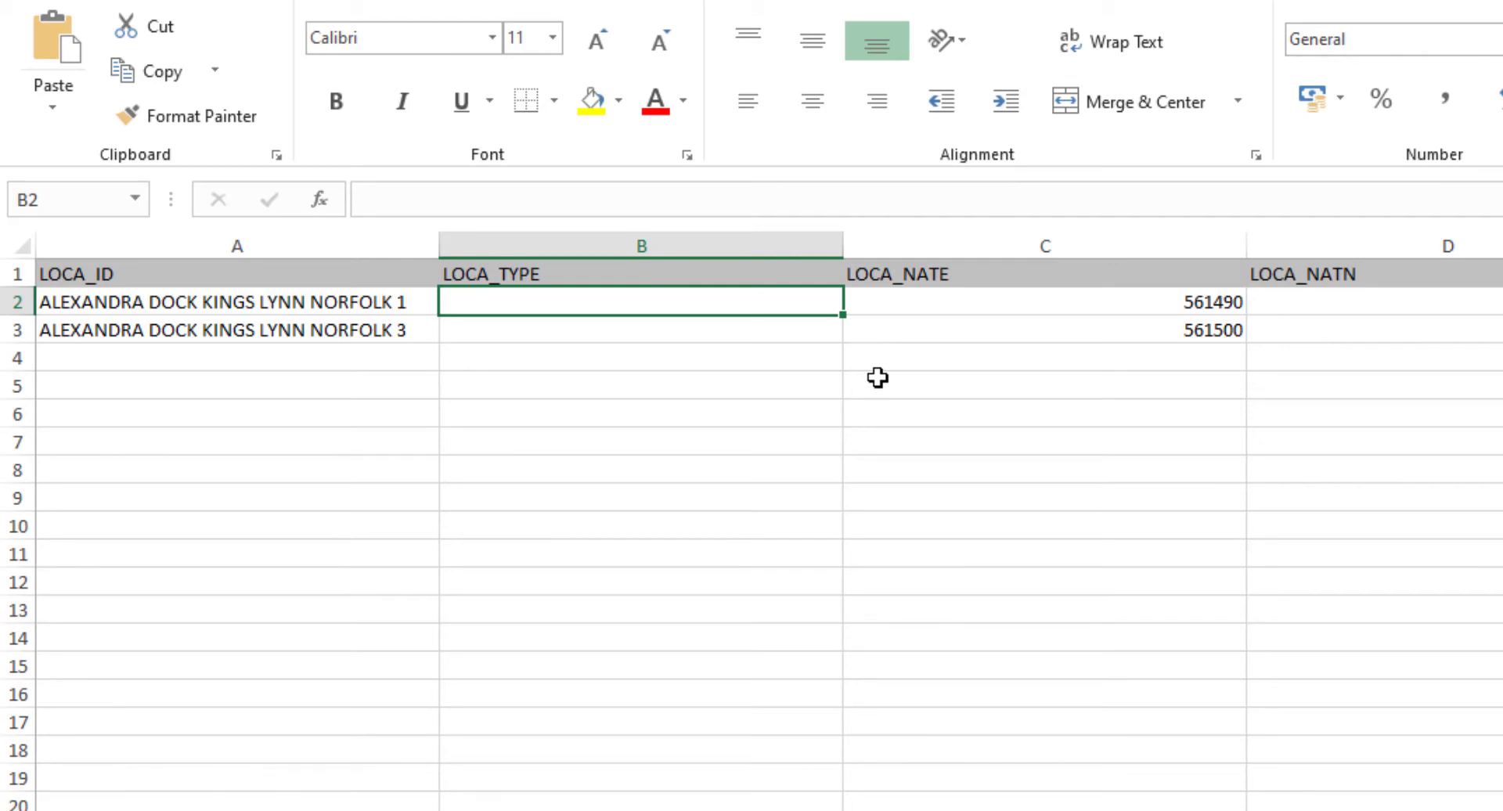
type("CP")
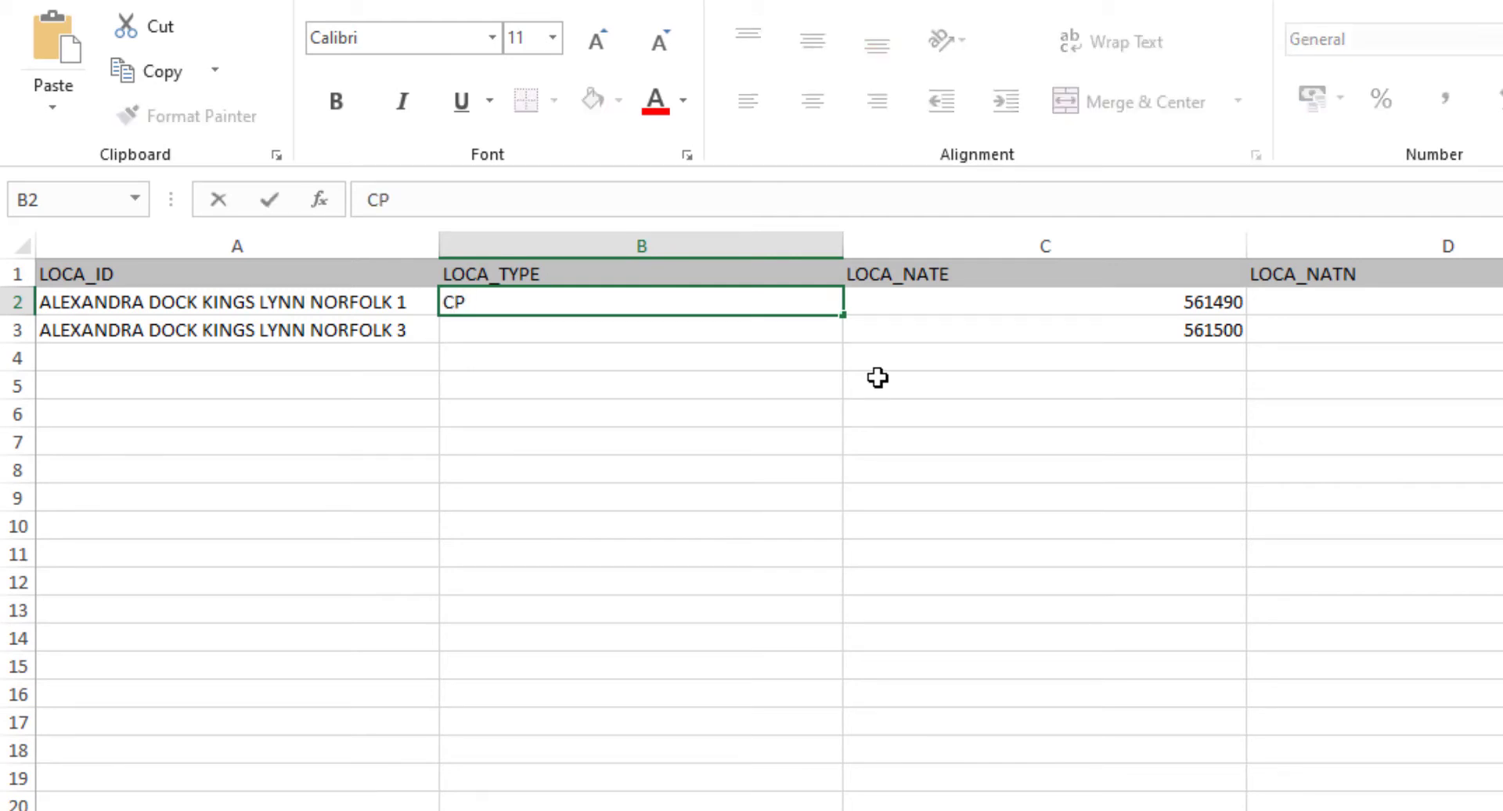
left_click(715, 333)
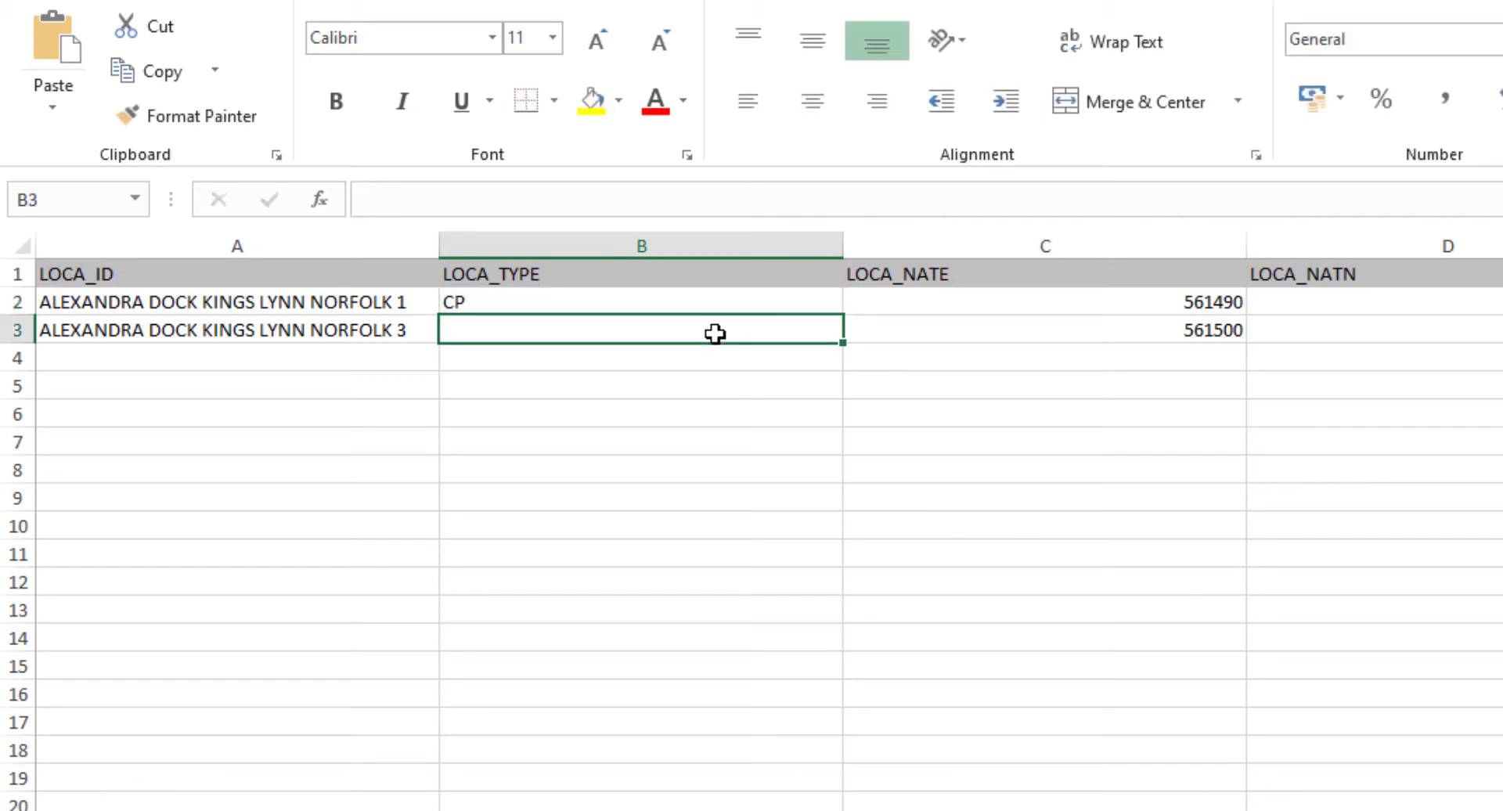
type("RC")
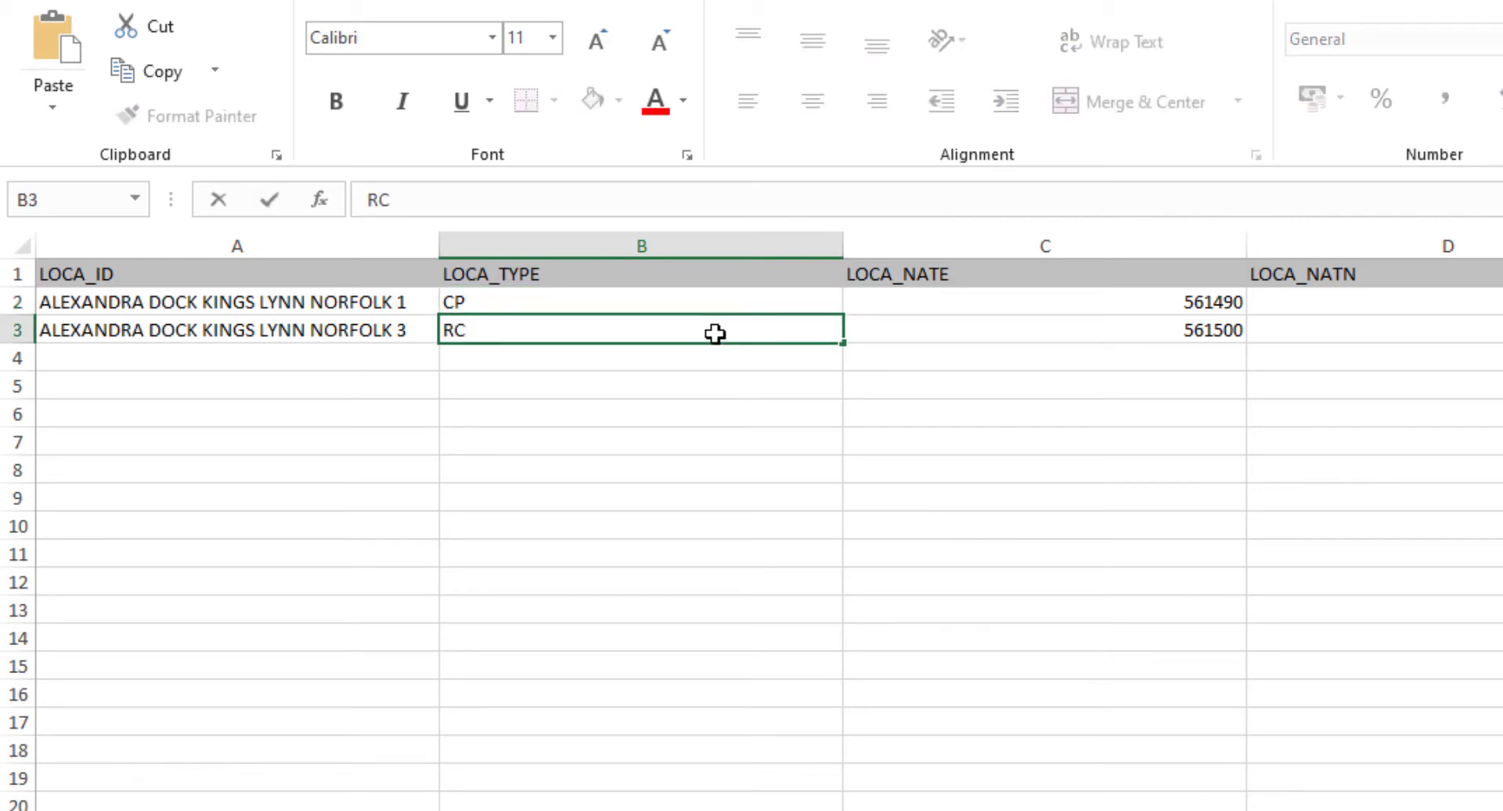
left_click(989, 441)
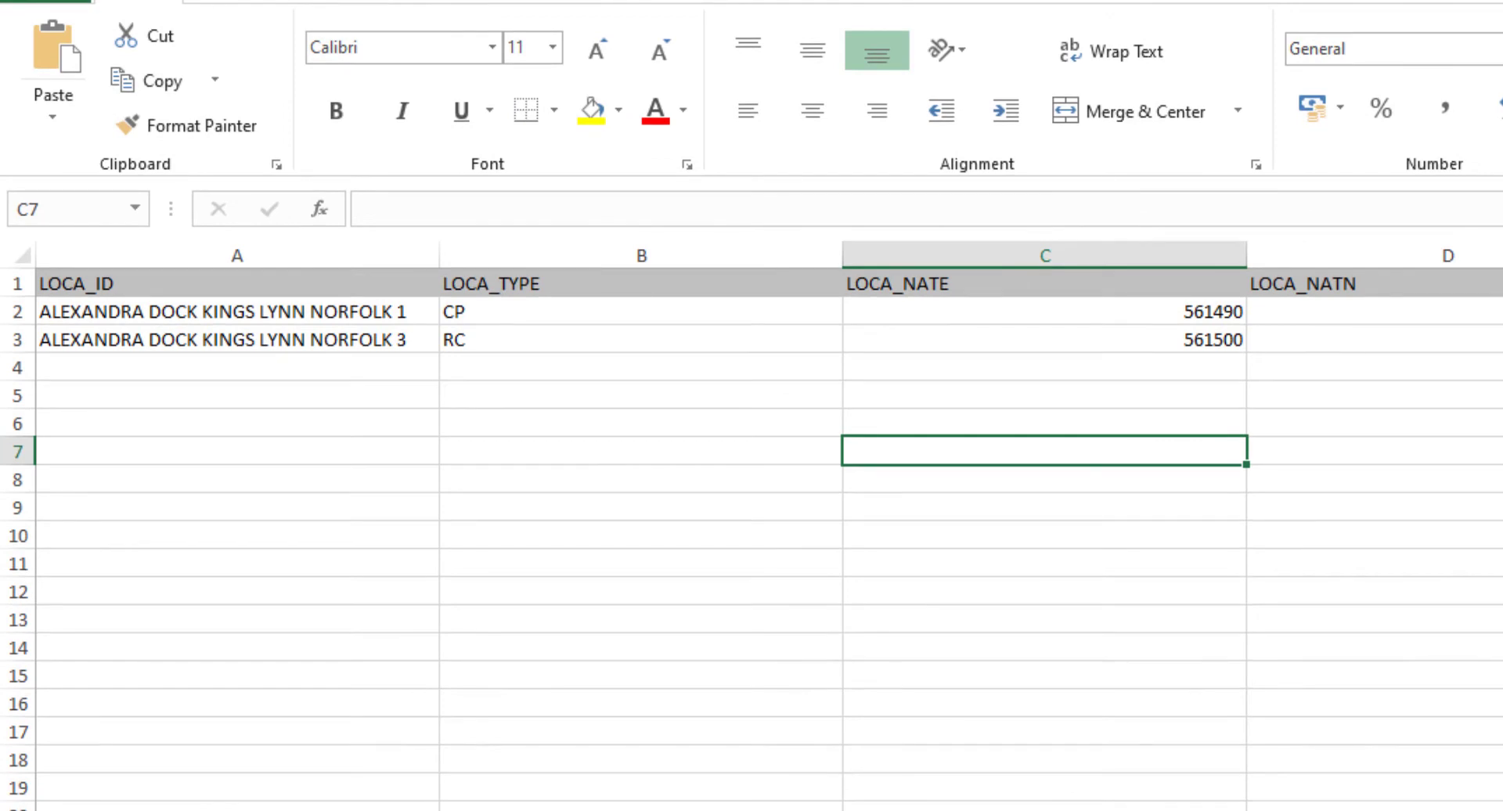
Examine the LOCA_NATE and LOCA_NATN coordinates and the LOCA_GREF grid reference system of the boreholes
scroll(743, 525, "right", 3)
scroll(743, 524, "right", 5)
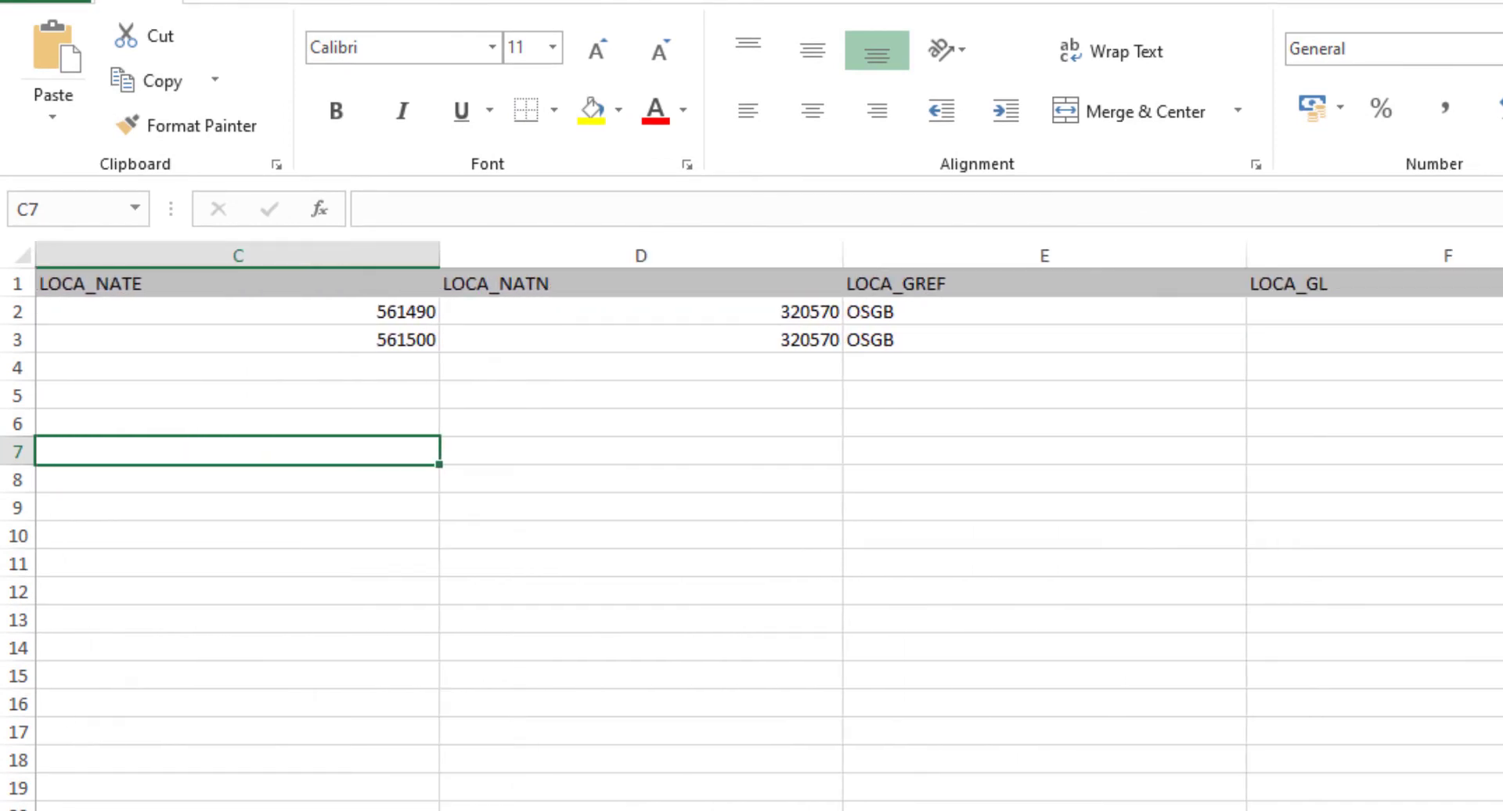
left_click(372, 312)
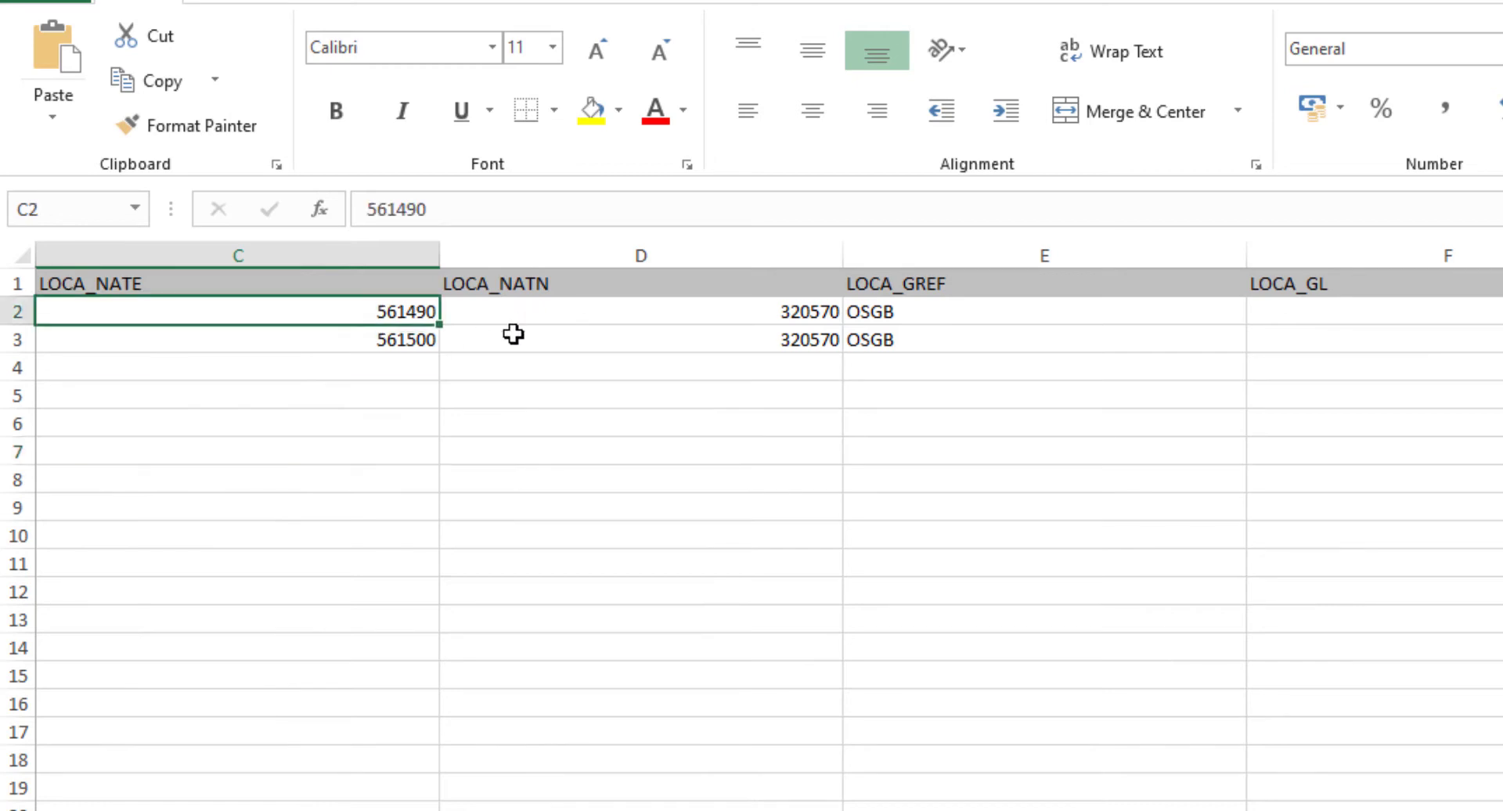
left_click(626, 317)
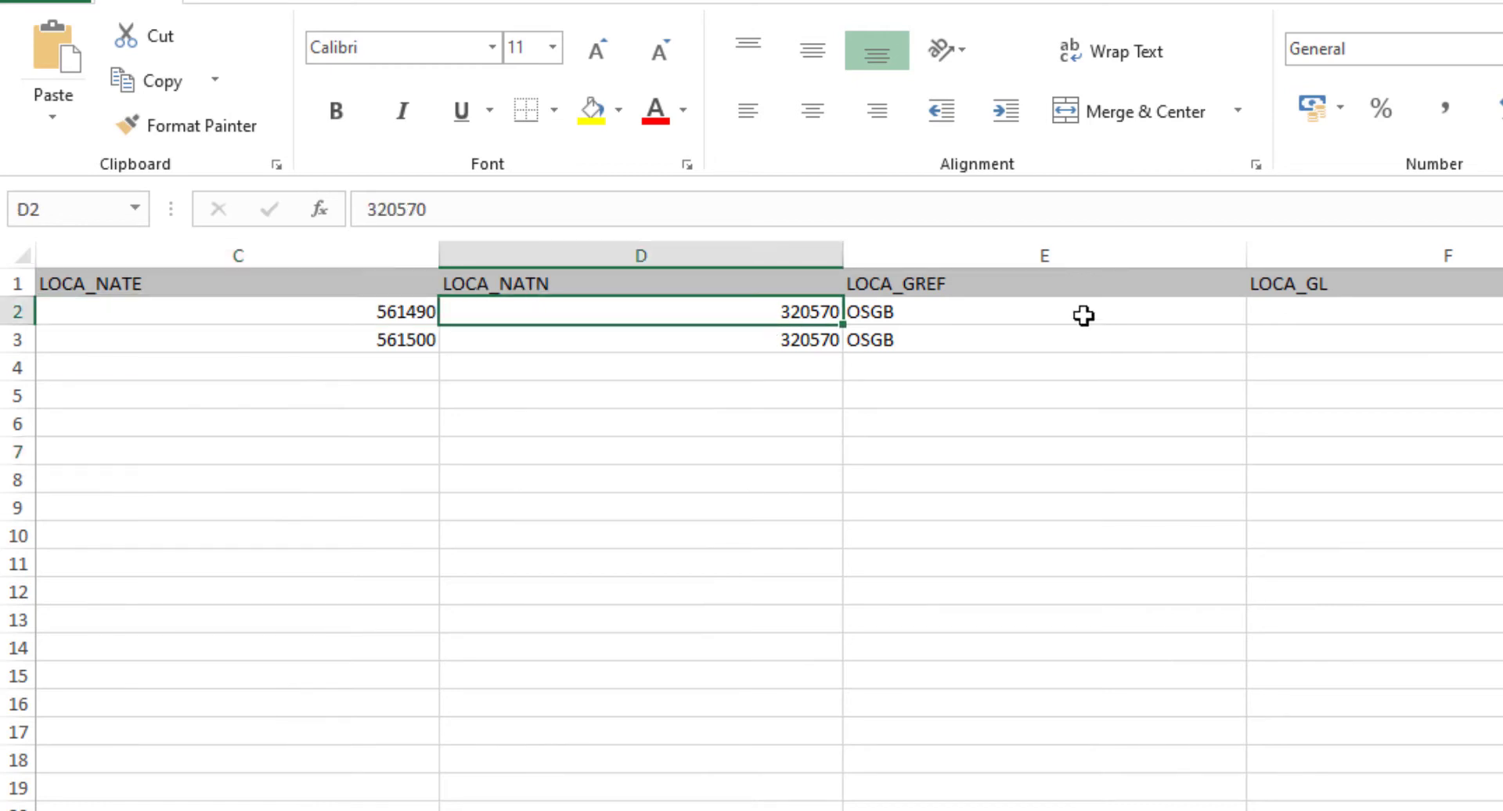
left_click(916, 313)
left_click(921, 333)
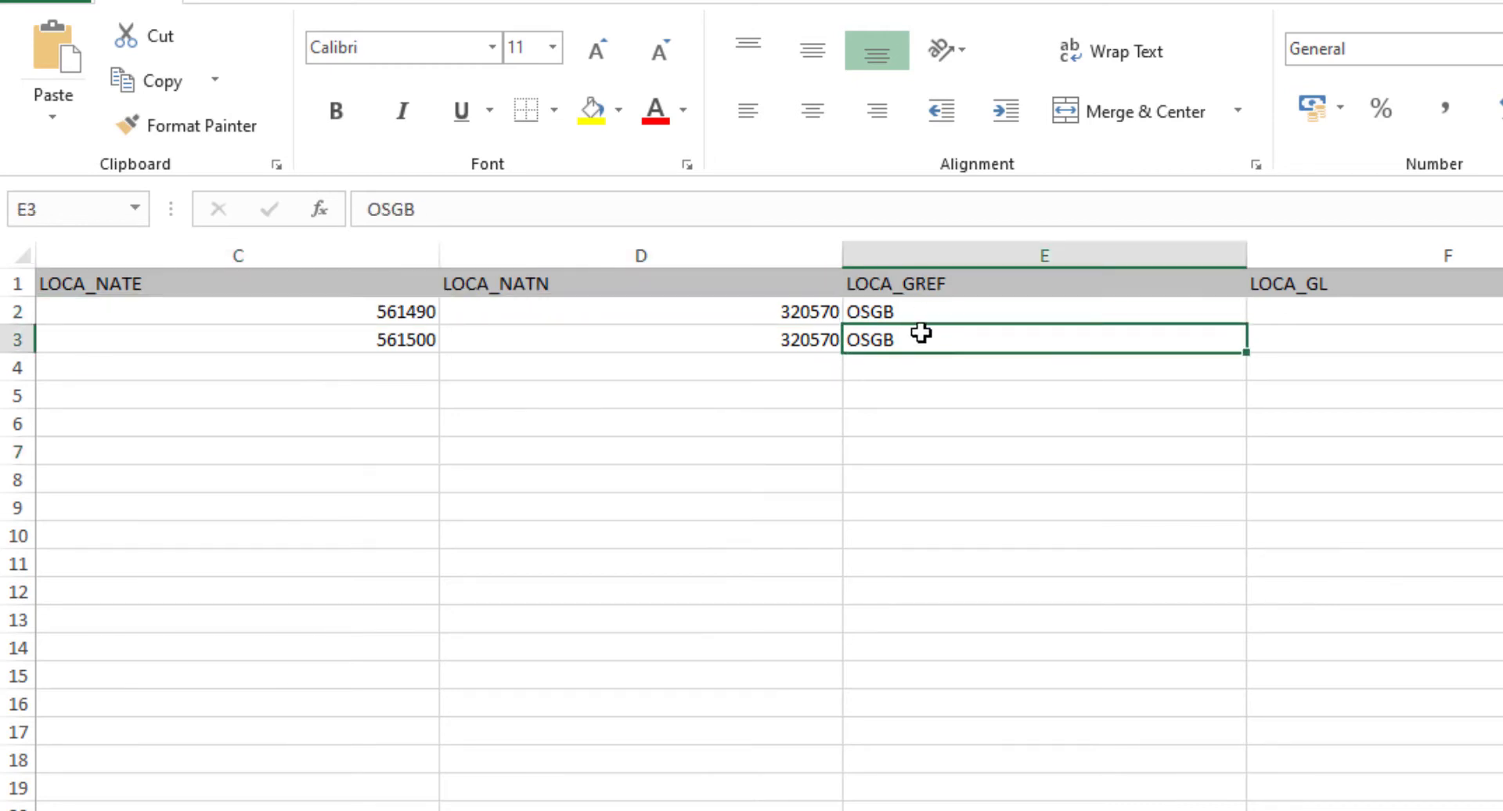
left_click(923, 310)
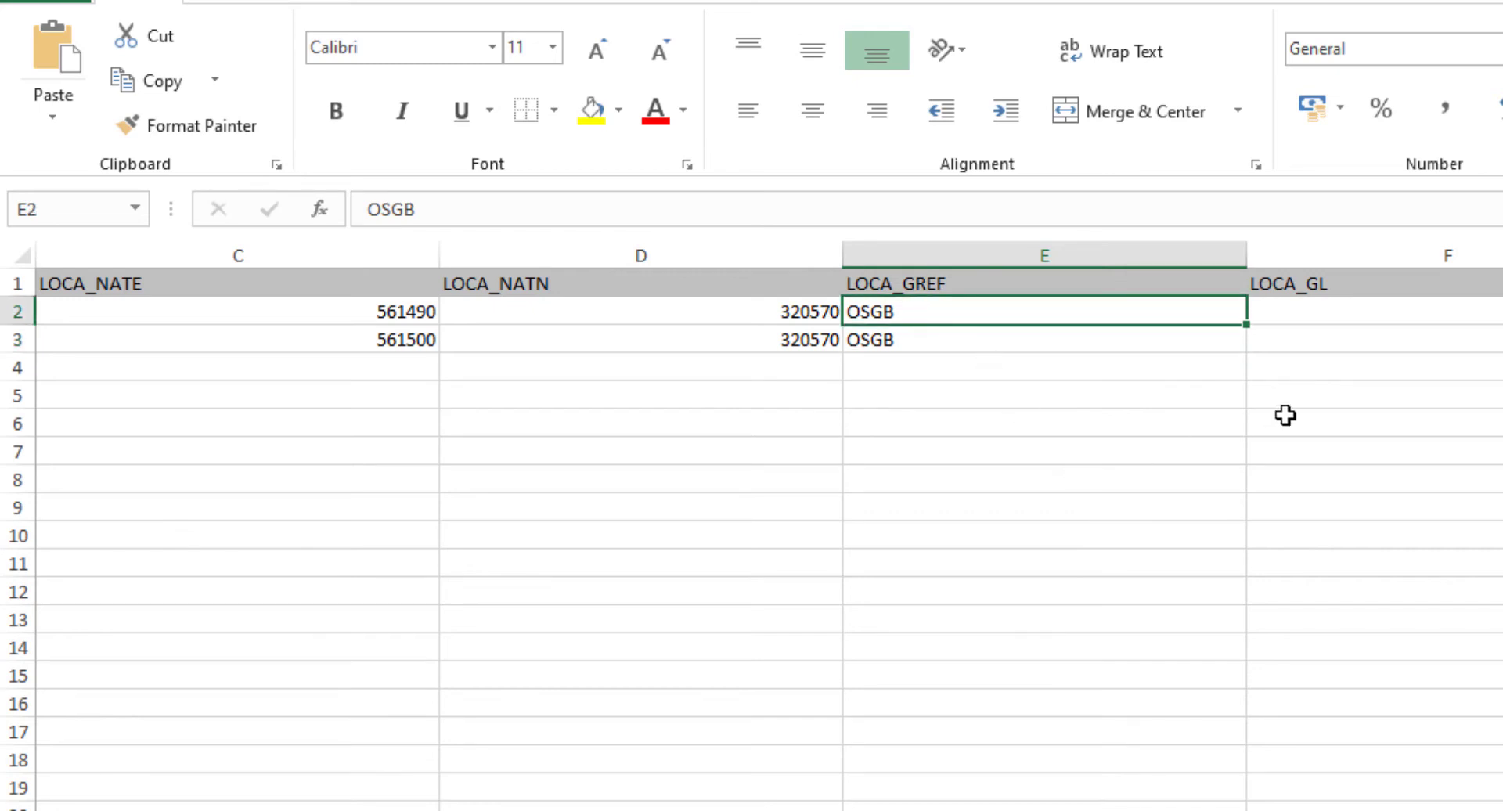
Enter ground levels in LOCA_GL: 2.5 for the first borehole in row 2 and 3.5 for the second in row 3
left_click(1308, 321)
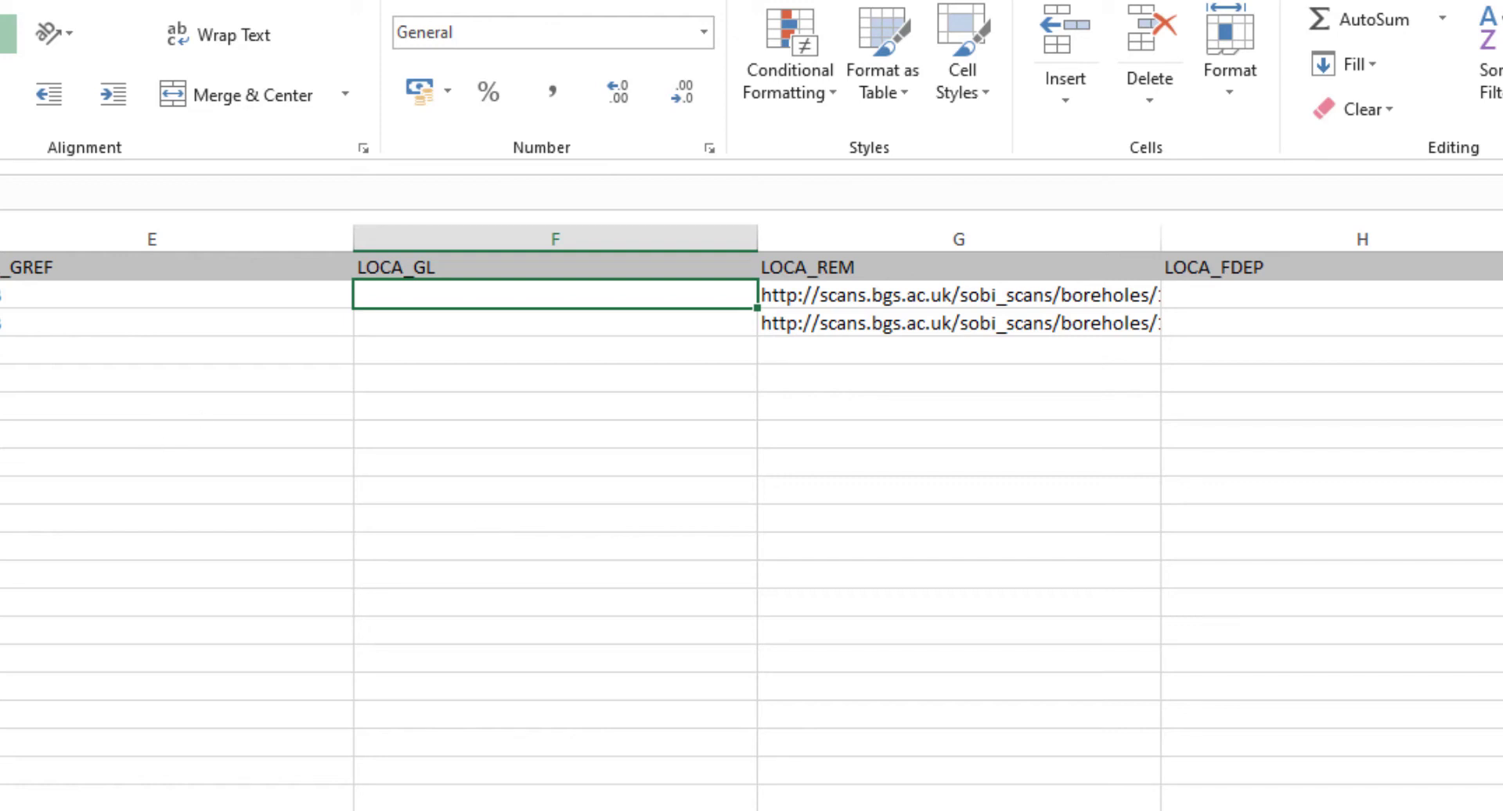
left_click(1, 296)
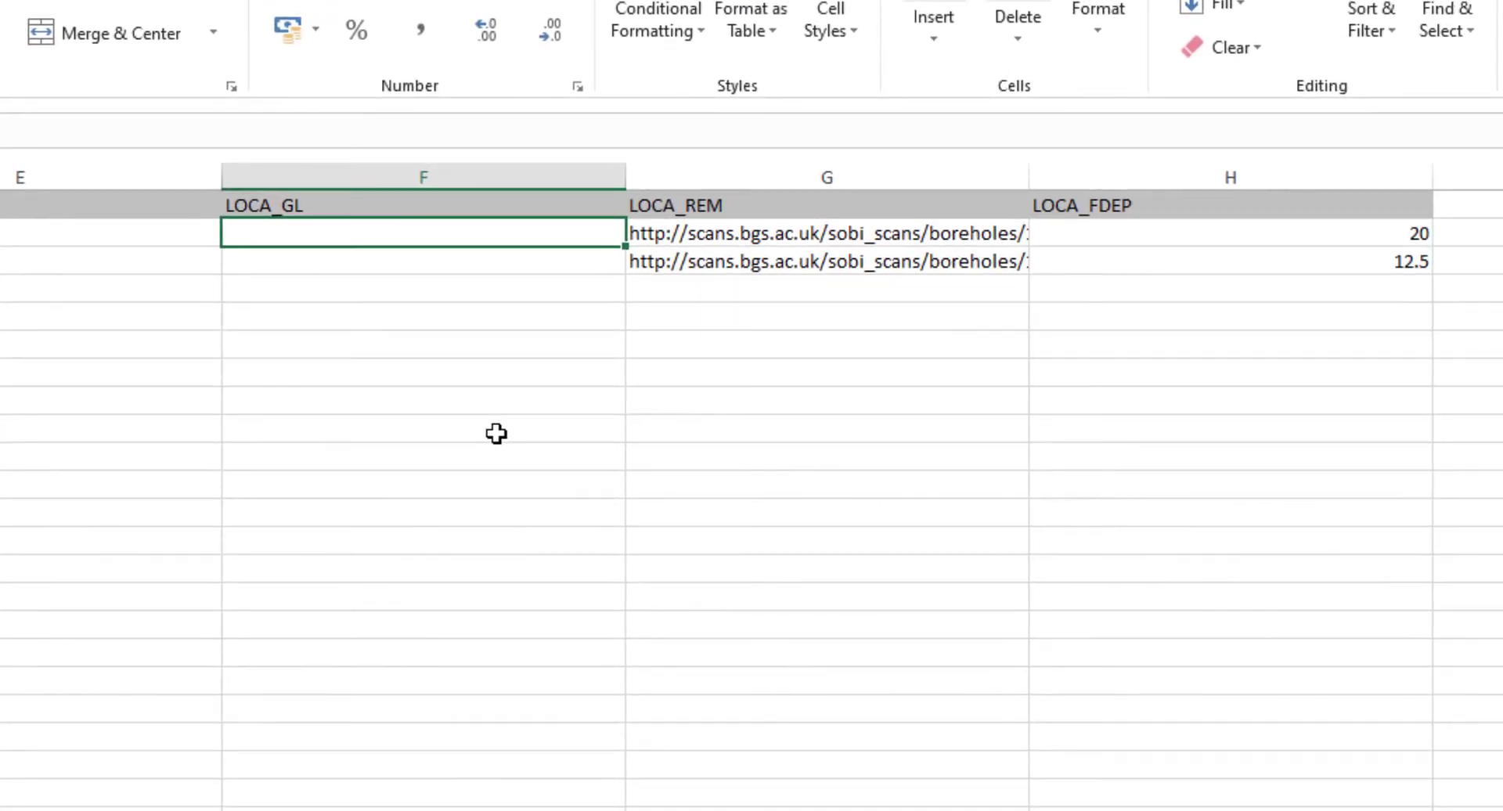
type("2.5")
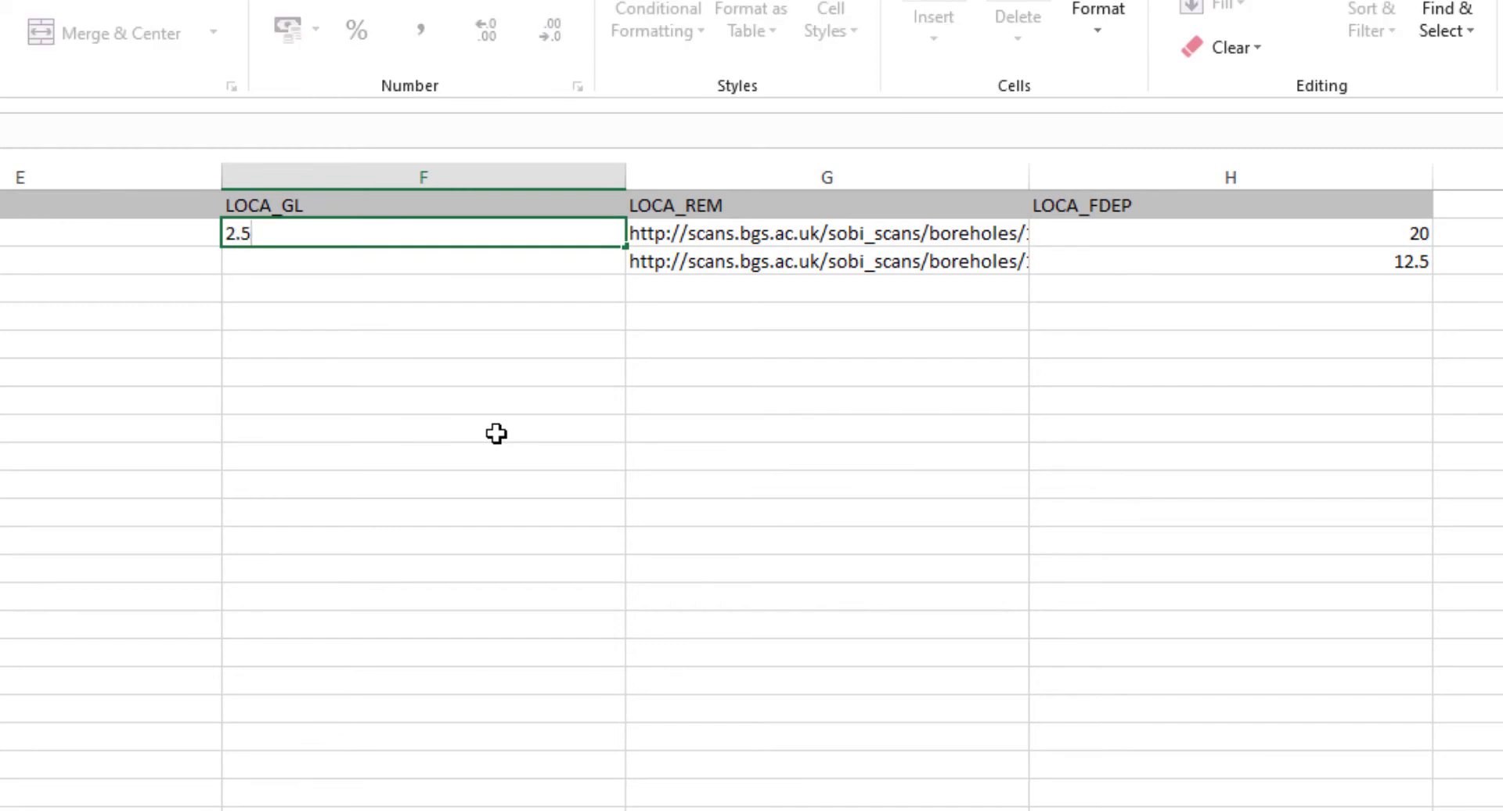
left_click(459, 260)
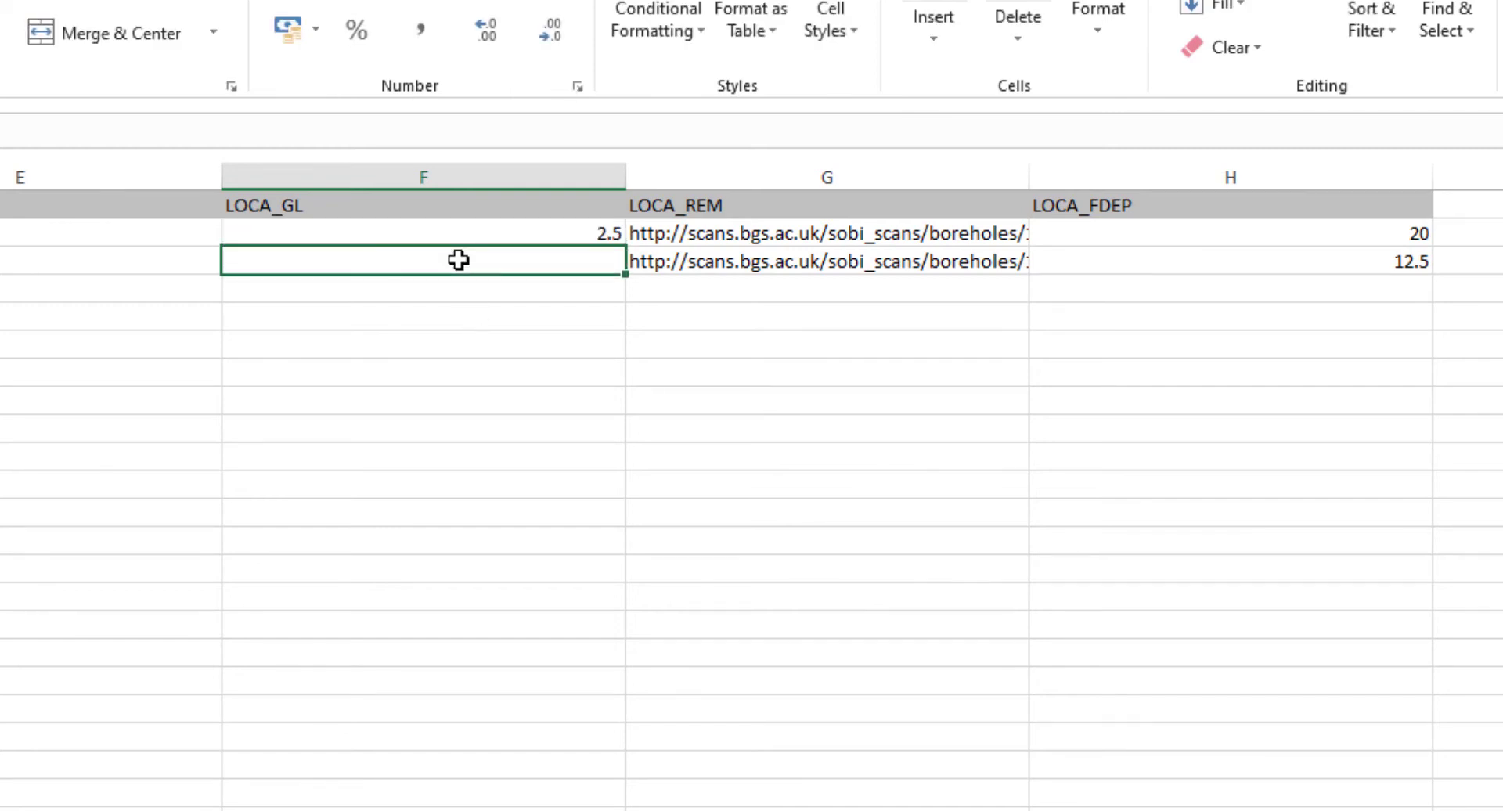
type("3.5")
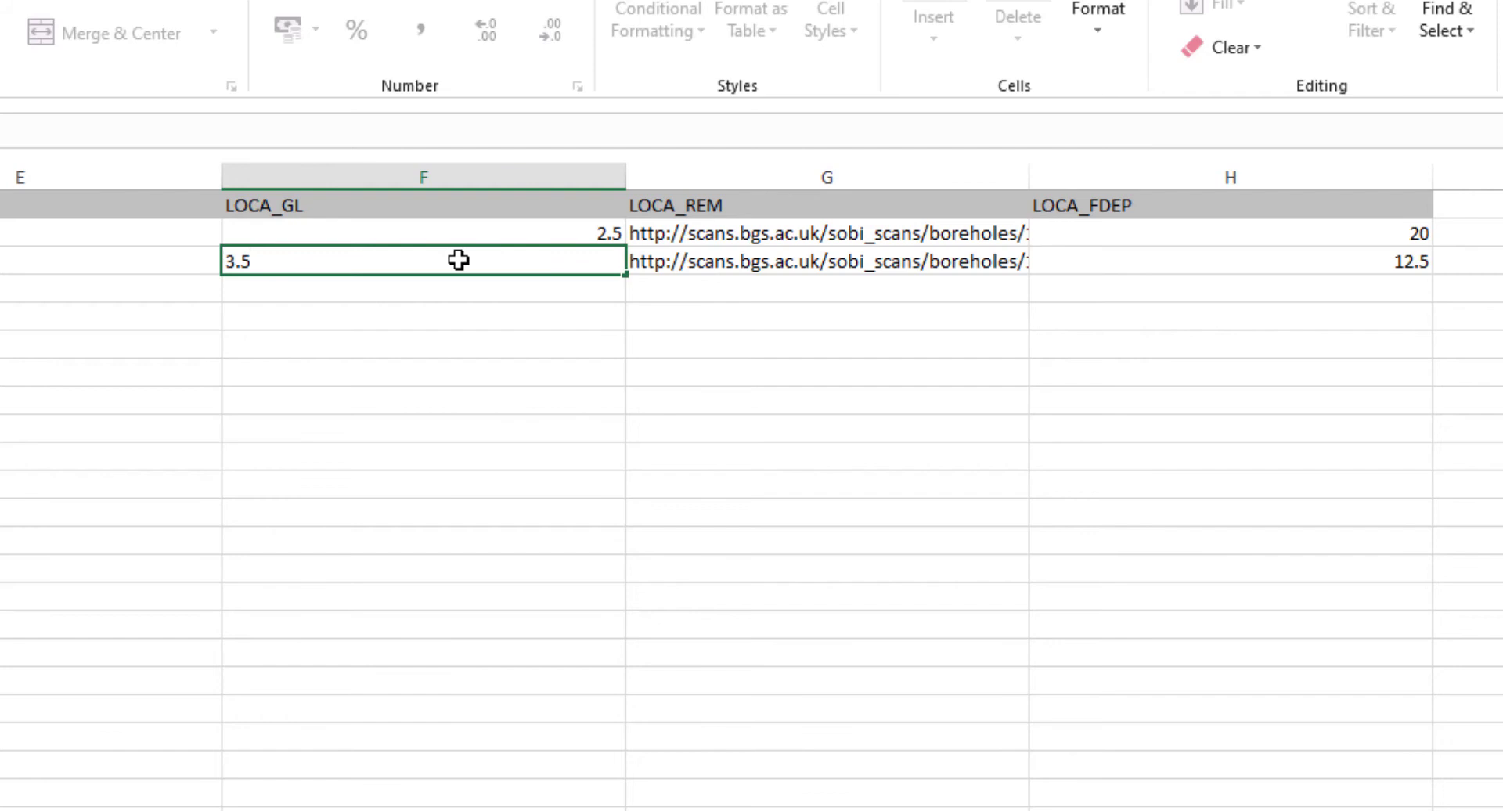
left_click(782, 395)
Check the boreholes' scan links in LOCA_REM and the first borehole's final depth in LOCA_FDEP
left_click(809, 234)
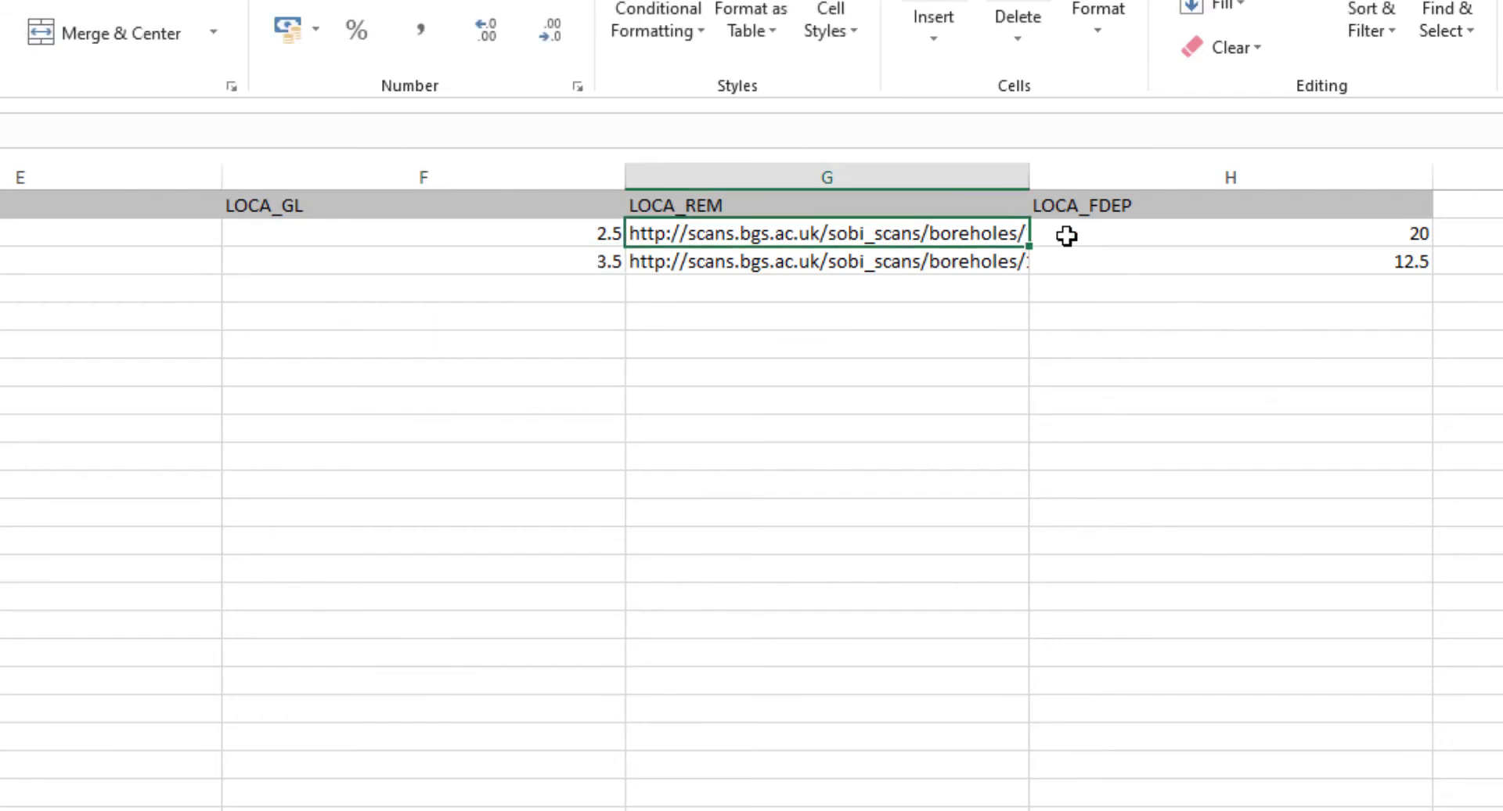
left_click(1092, 238)
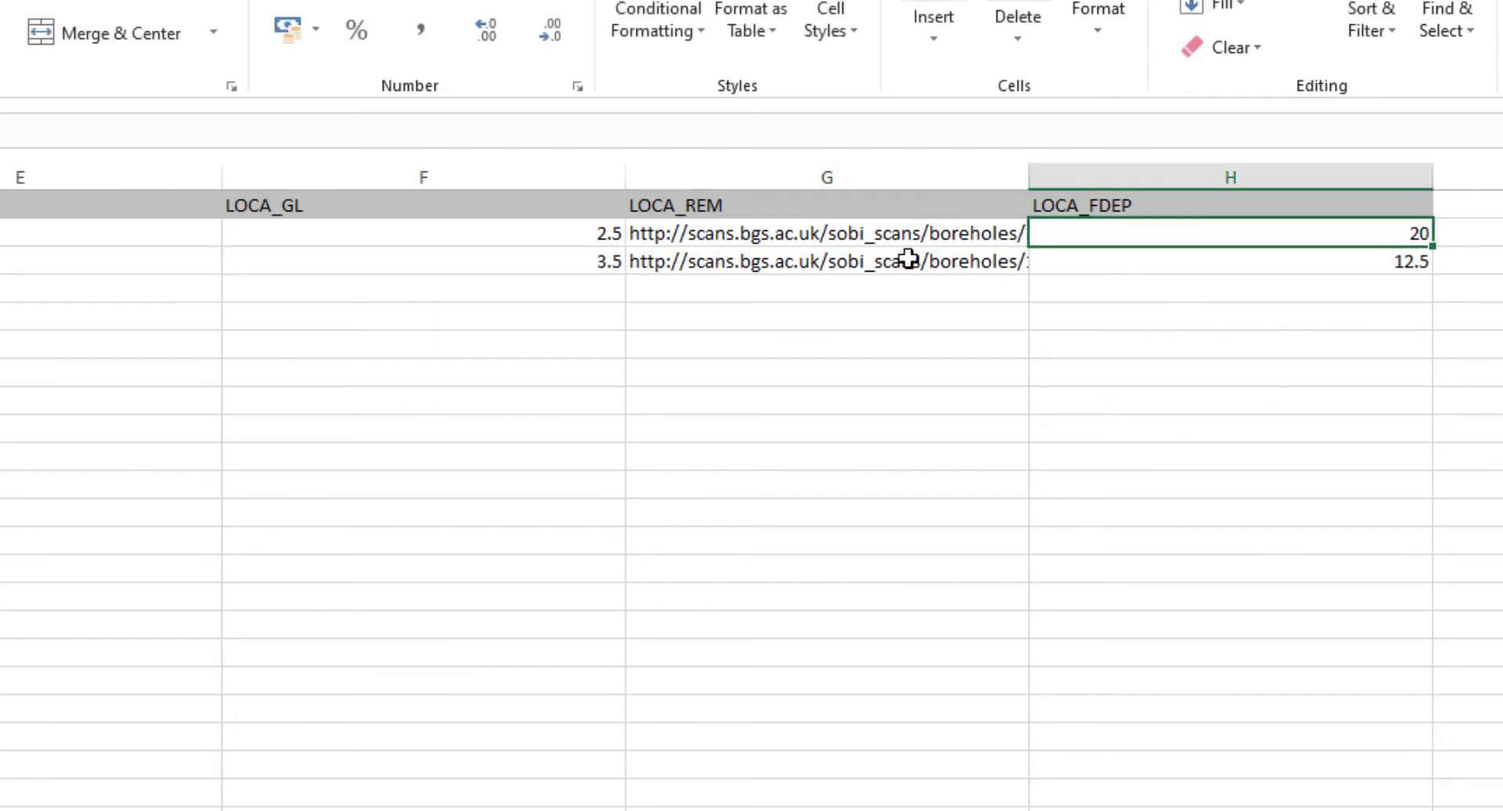
left_click(810, 261)
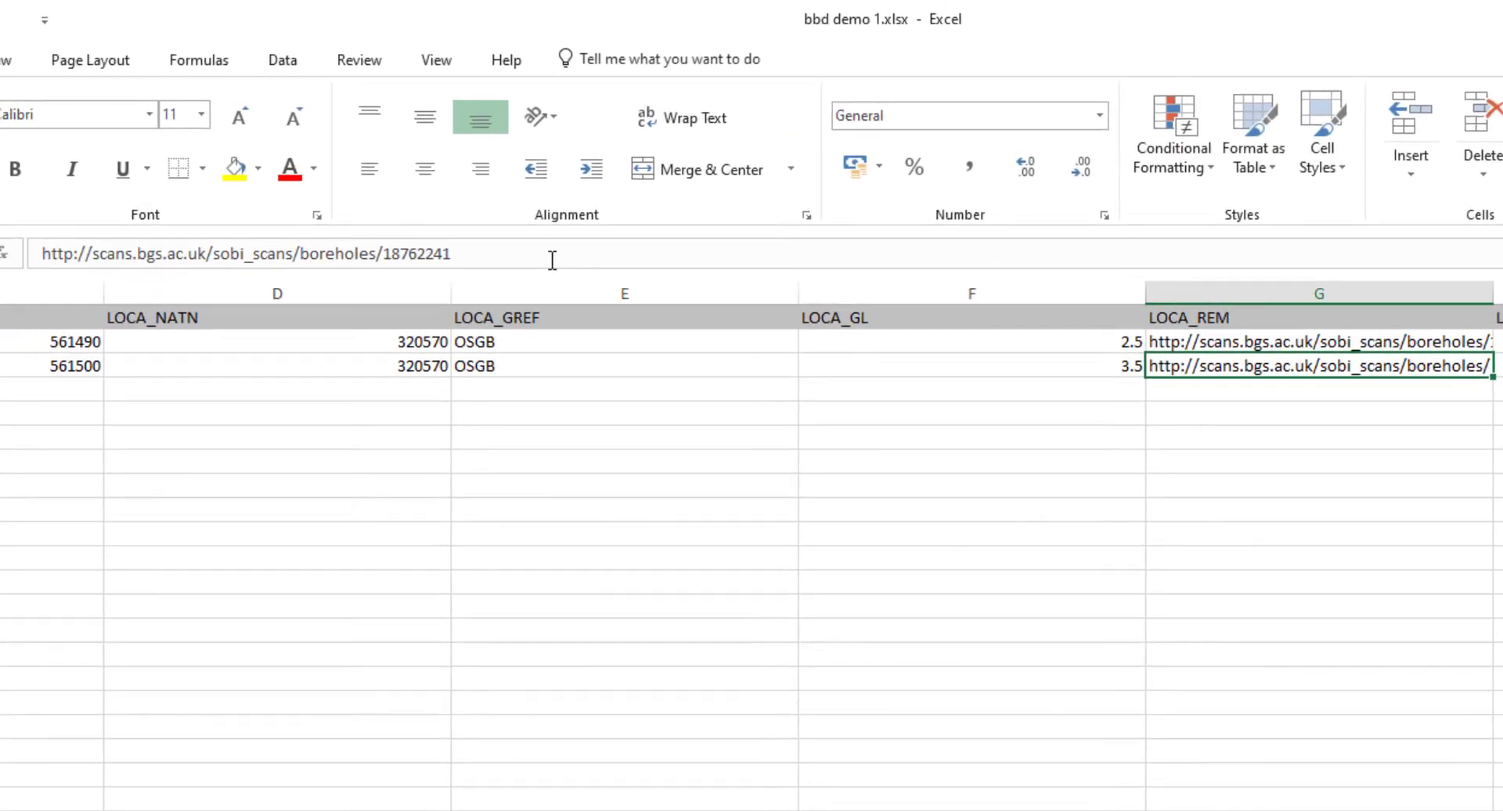
Open the scan link of the borehole in row 3 in the browser and examine its log
left_click_drag(552, 260, 35, 253)
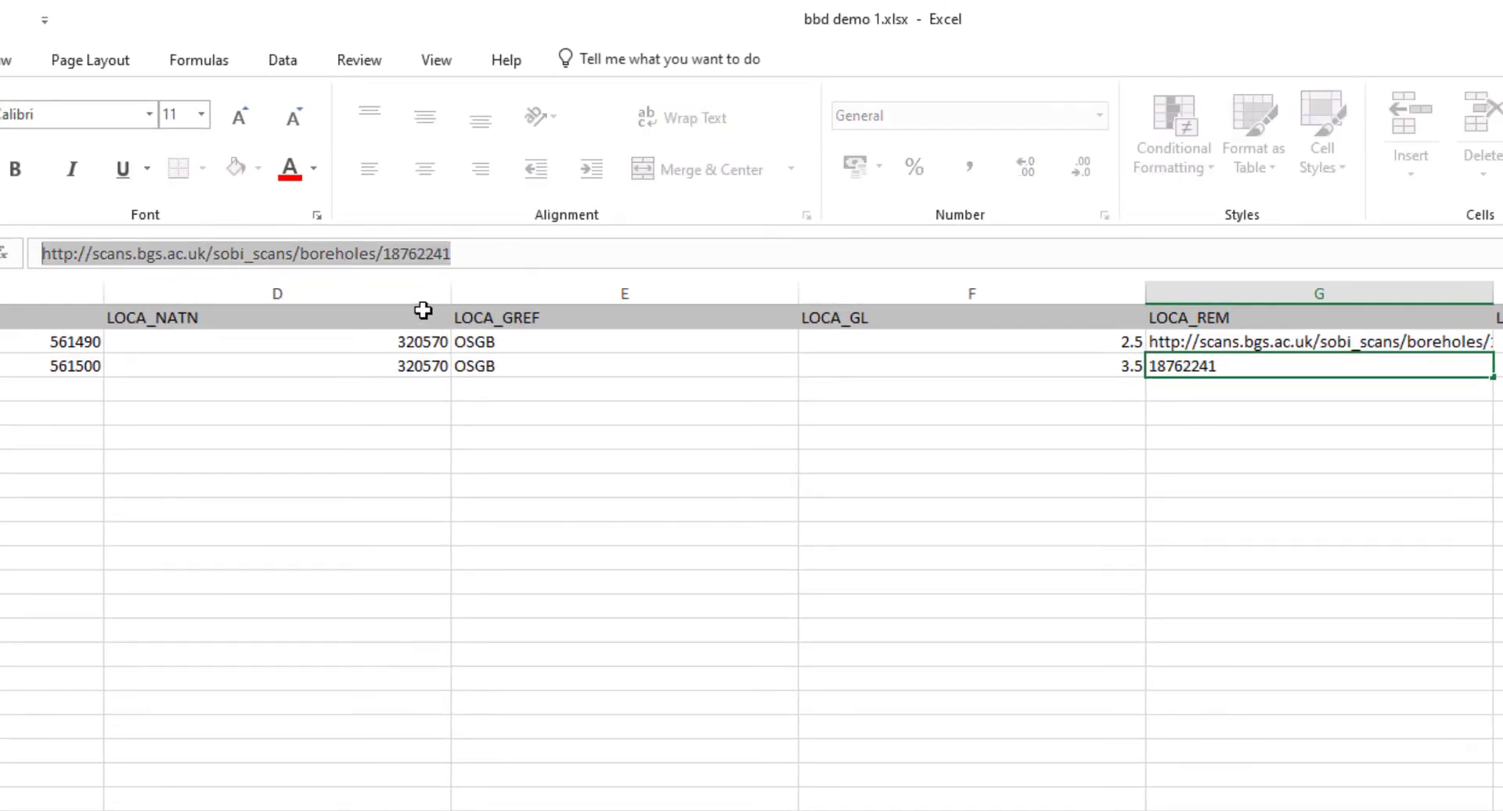
right_click(340, 249)
left_click(396, 293)
key("alt+Tab")
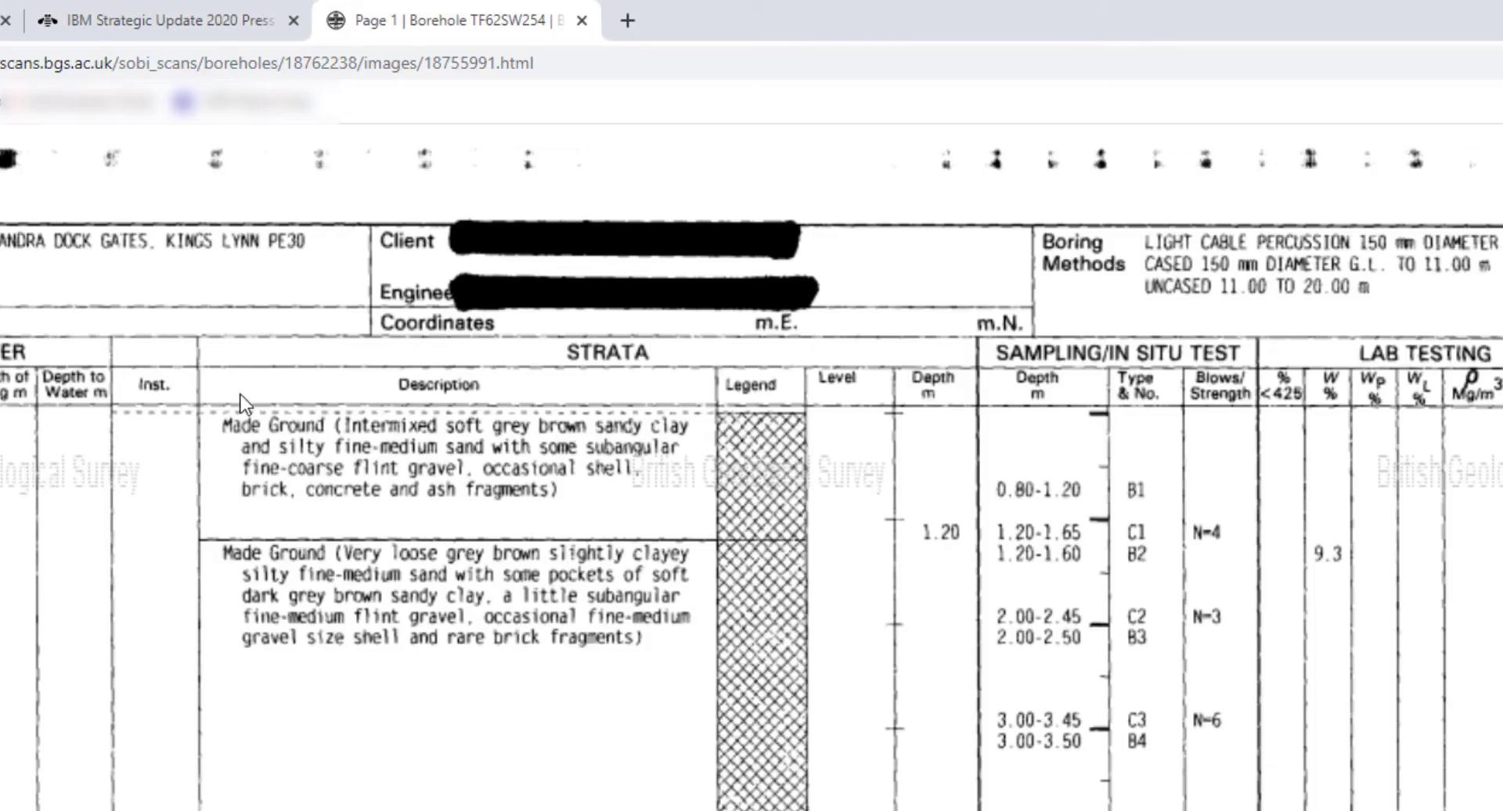
key("ctrl+v")
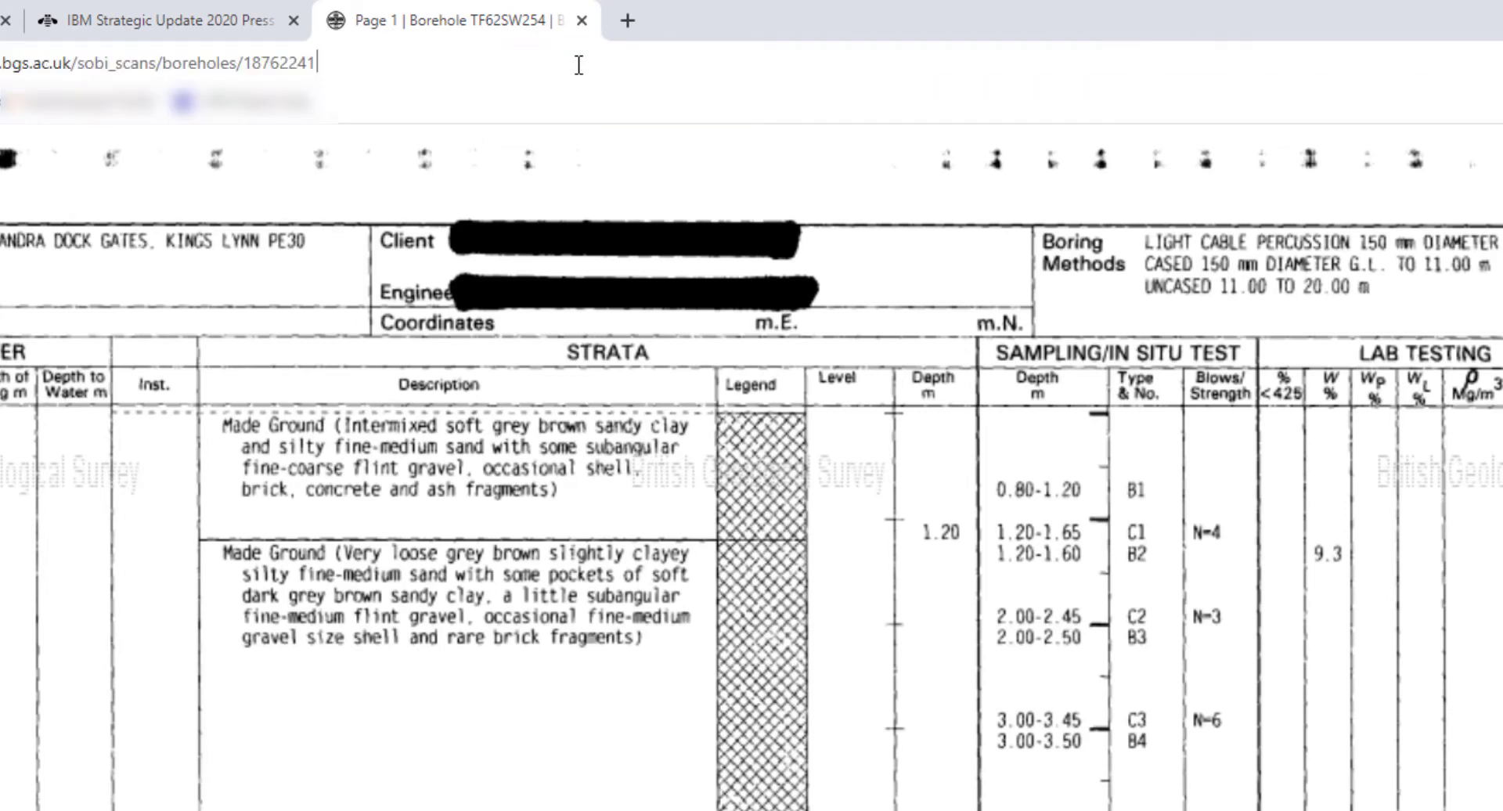
key("Return")
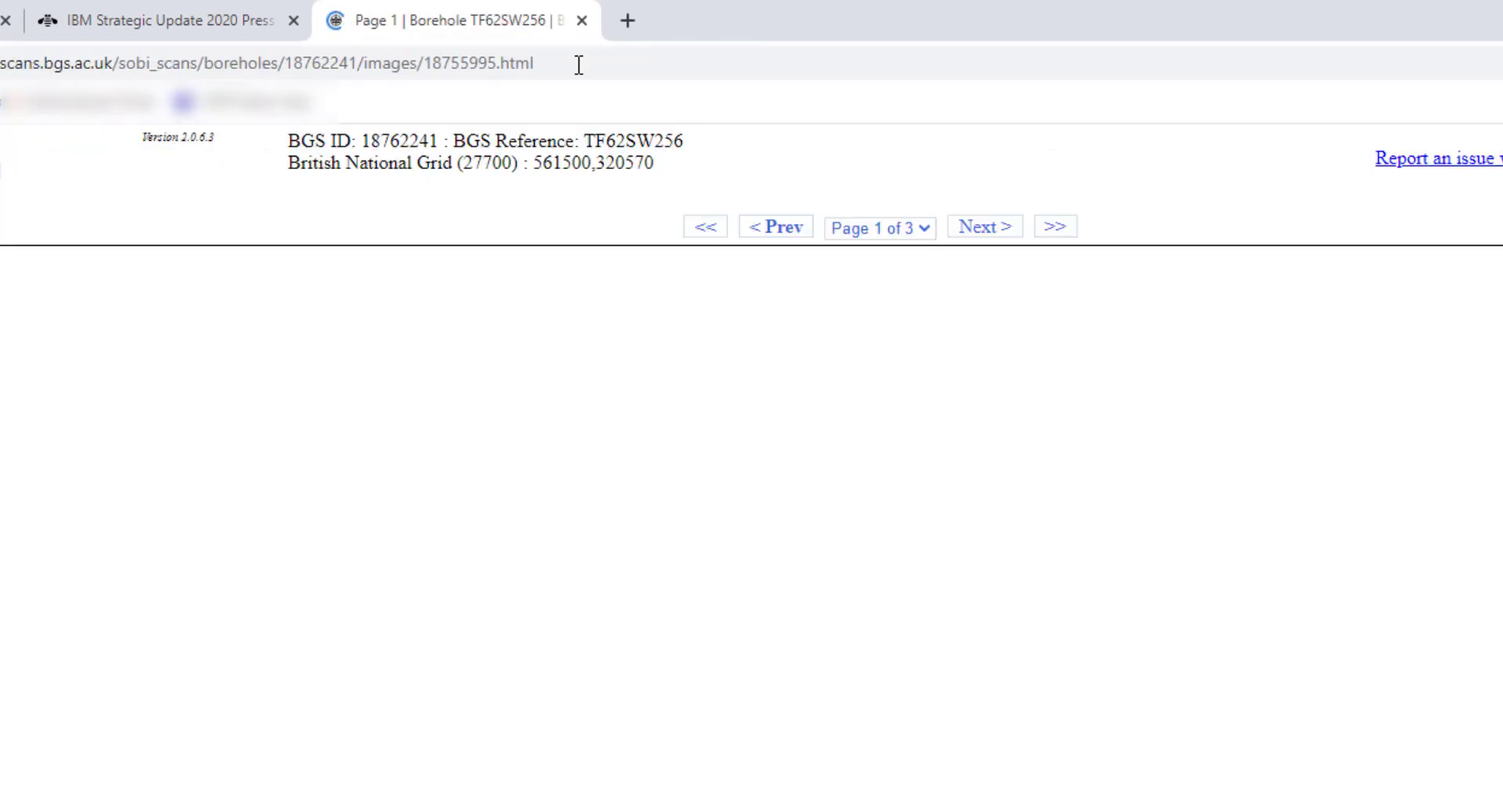
scroll(1160, 664, "down", 4)
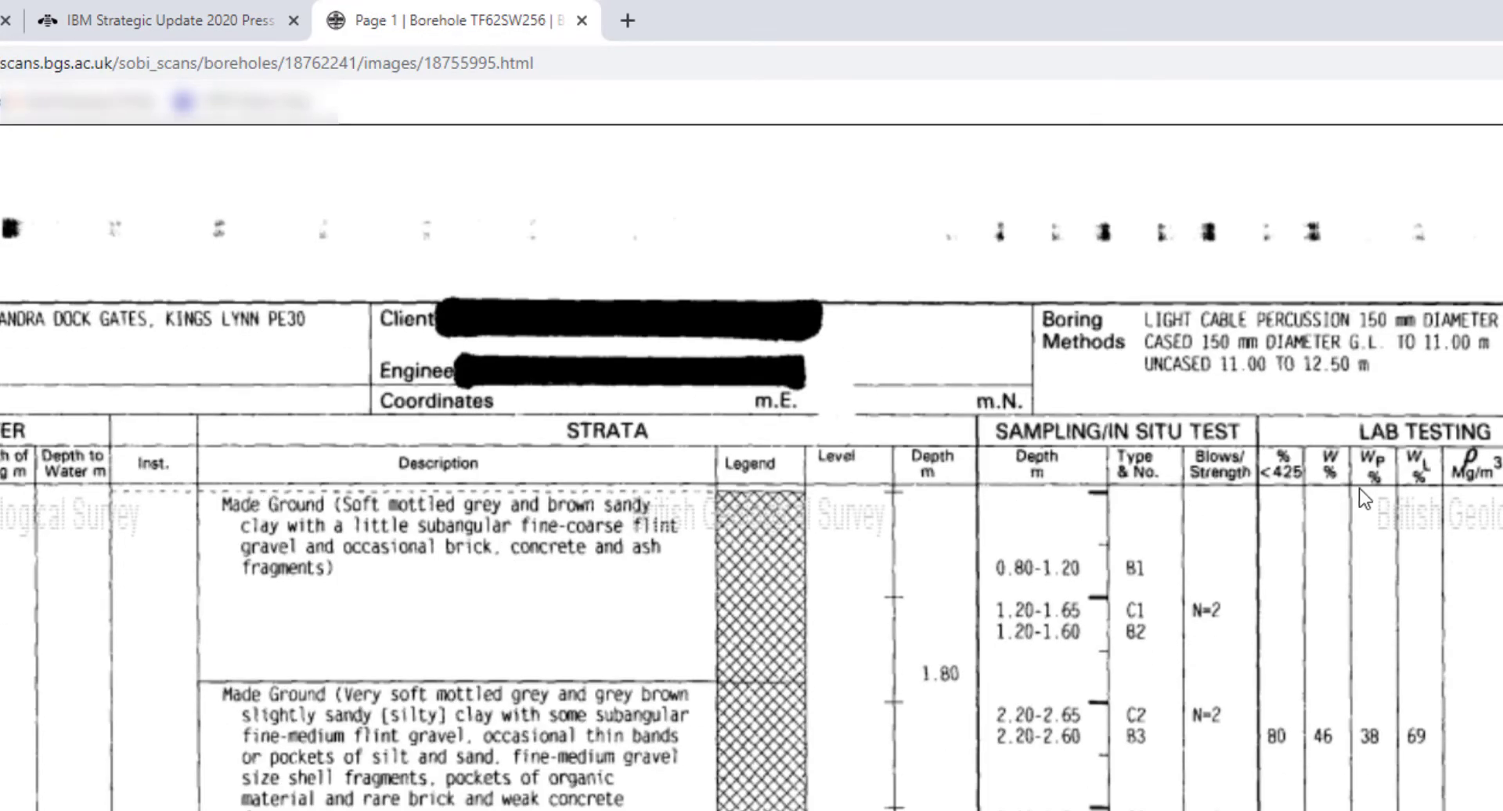
scroll(1359, 487, "down", 7)
scroll(1396, 510, "up", 7)
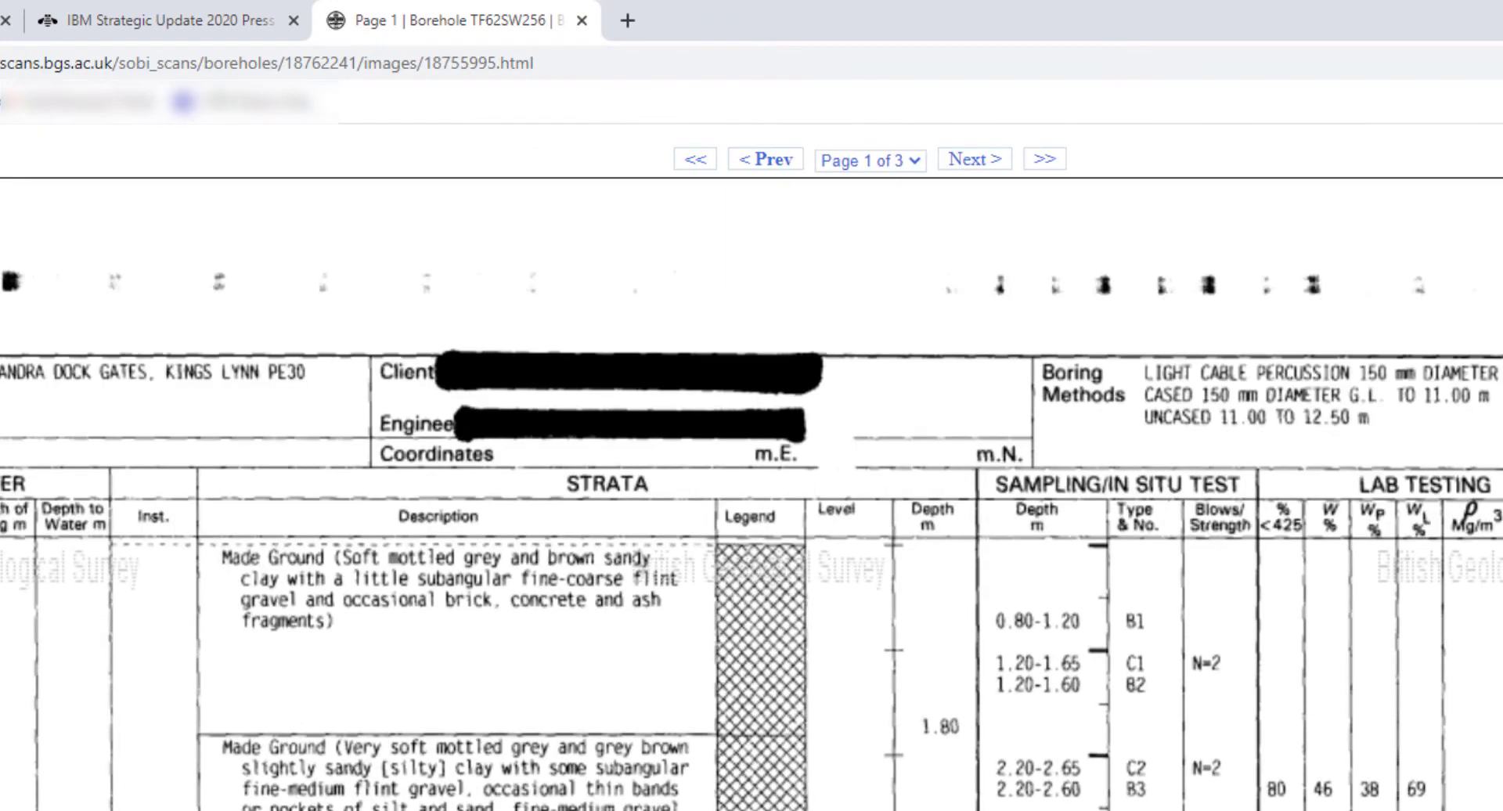
Return to the workbook and examine the LOCA_ID column on the GEOL sheet
key("alt+Tab")
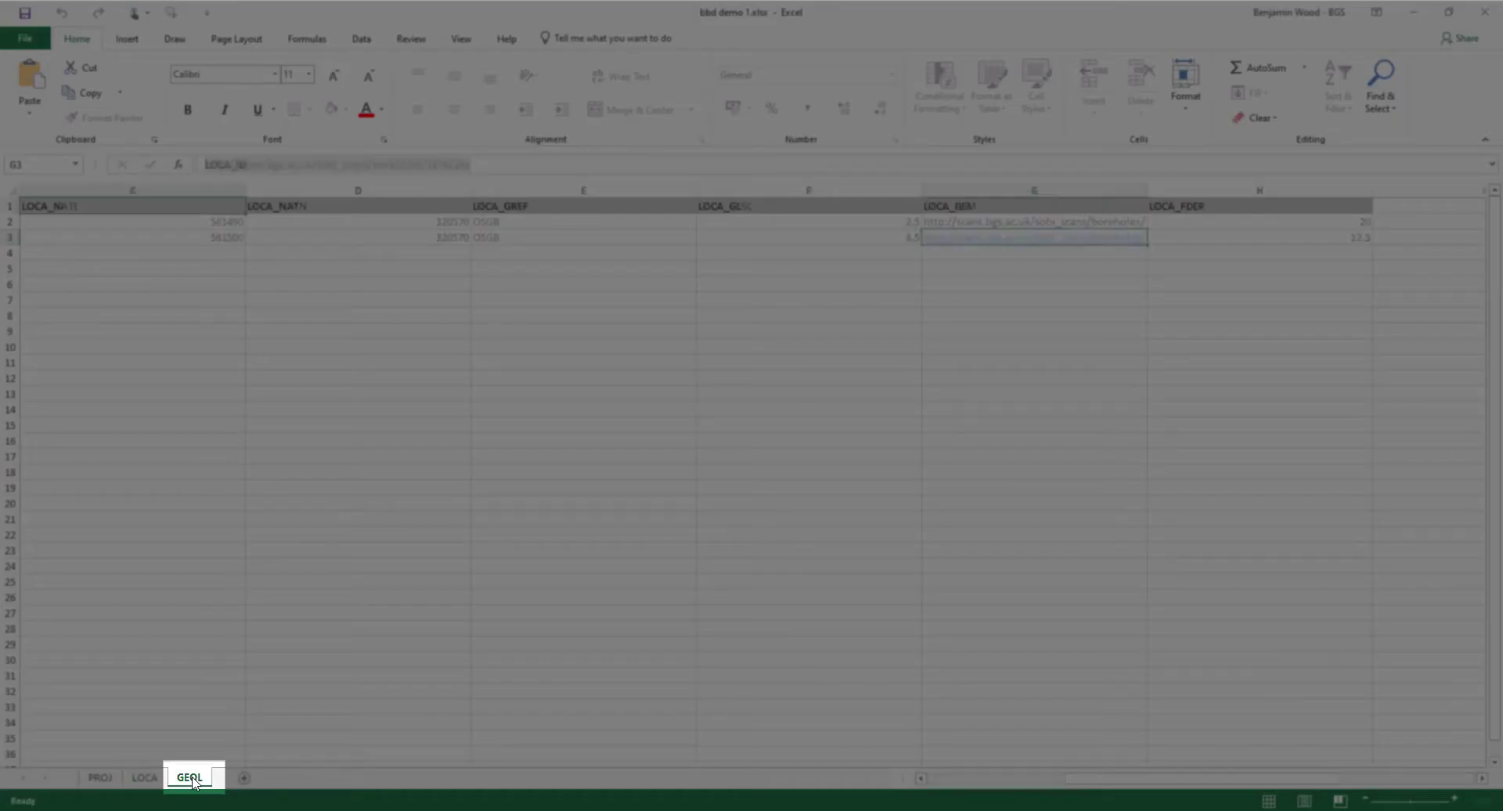
left_click(189, 781)
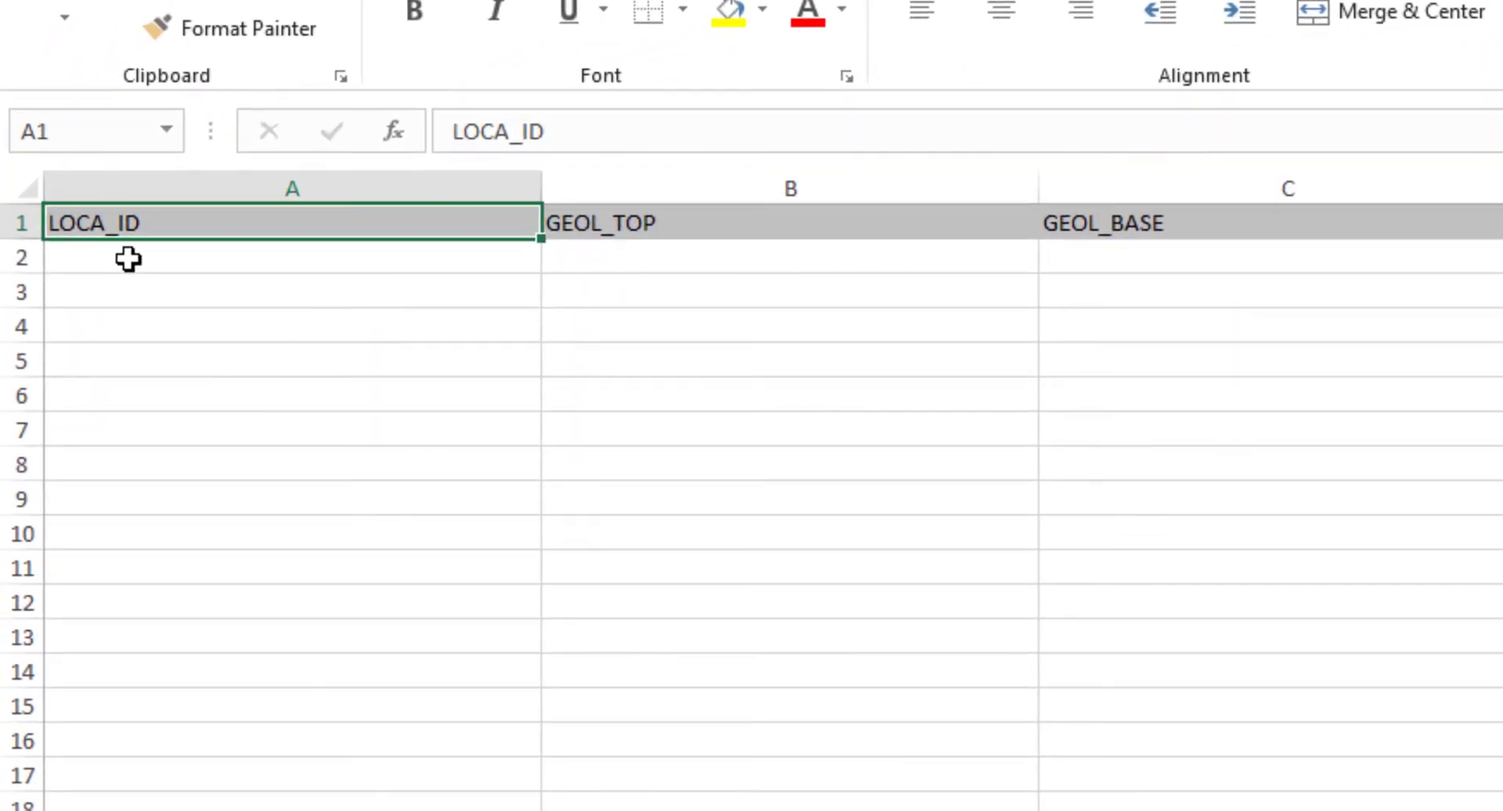
left_click_drag(132, 263, 208, 810)
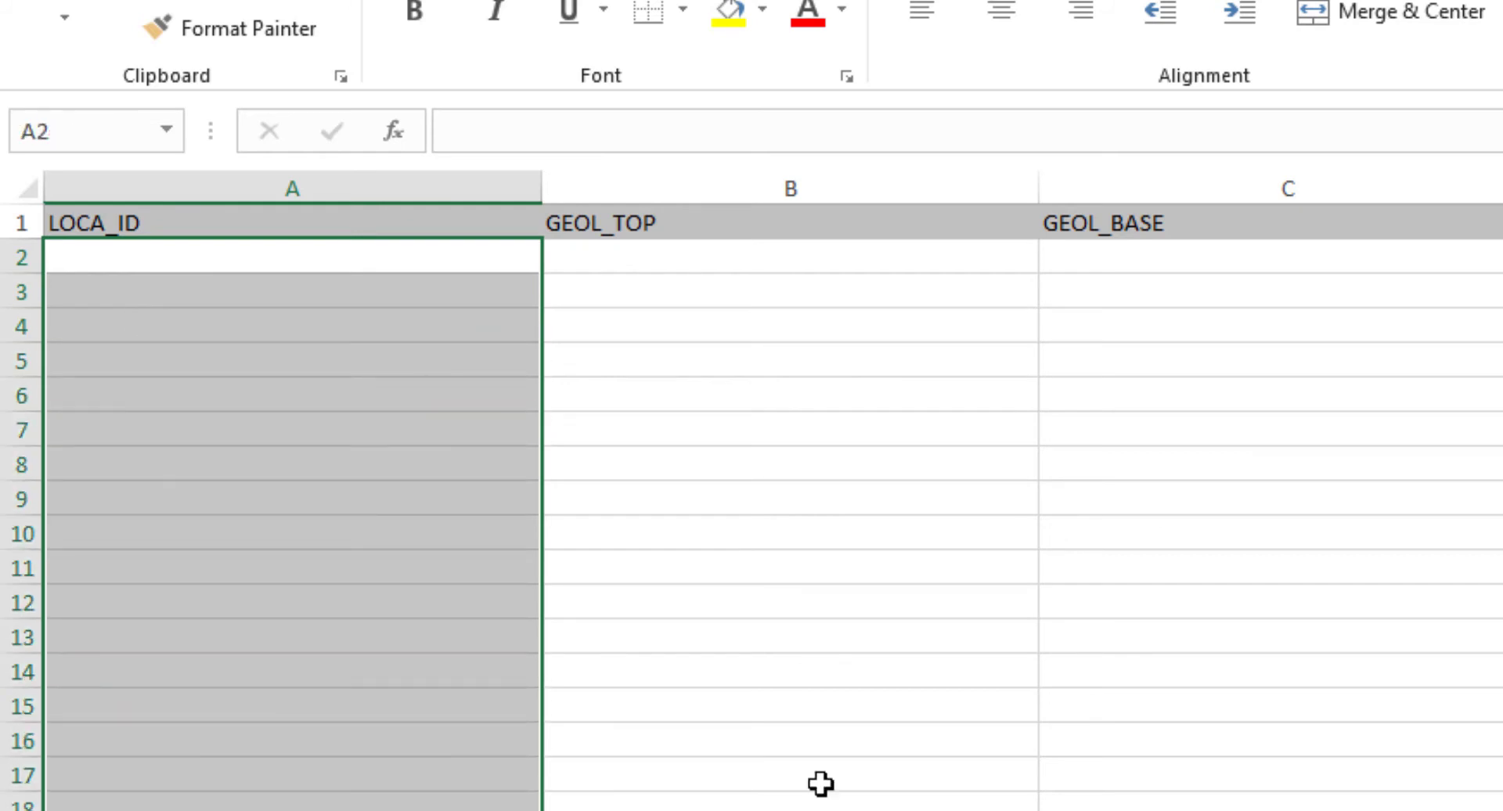
left_click(822, 771)
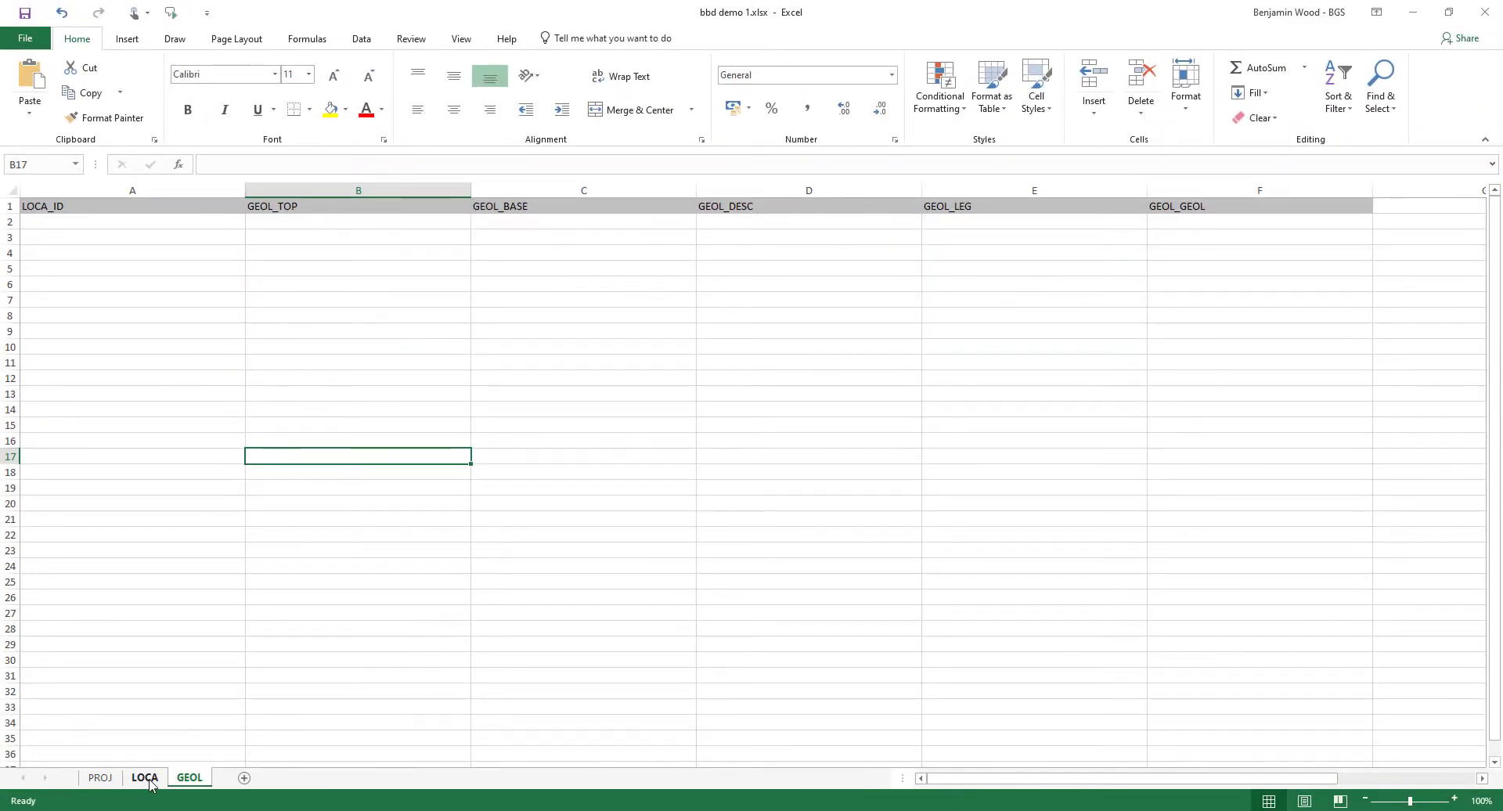
Copy the LOCA_ID "ALEXANDRA DOCK KINGS LYNN NORFOLK 1" from the LOCA sheet into cell A2 of the GEOL sheet
left_click(145, 778)
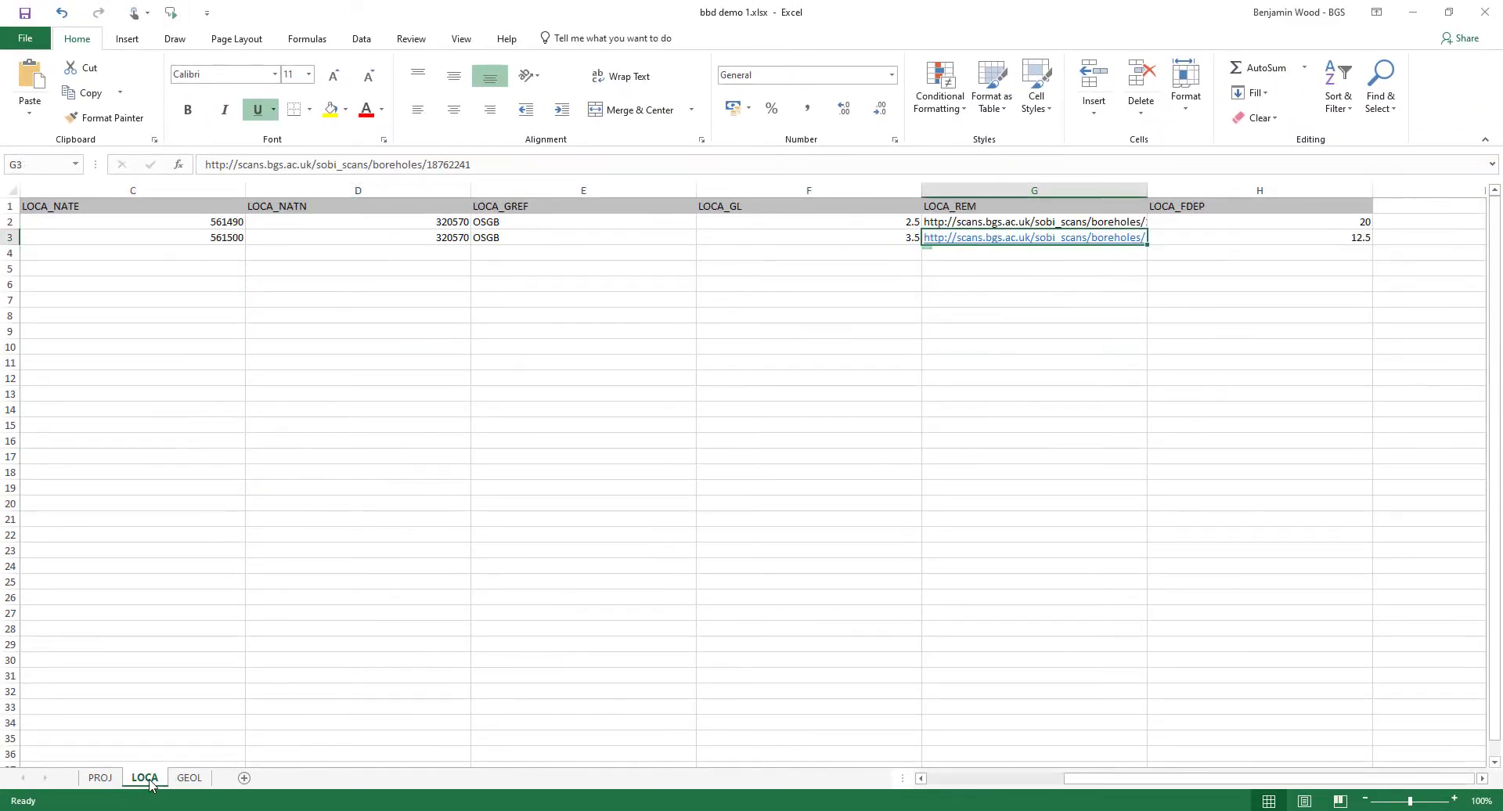
left_click_drag(1112, 786, 971, 786)
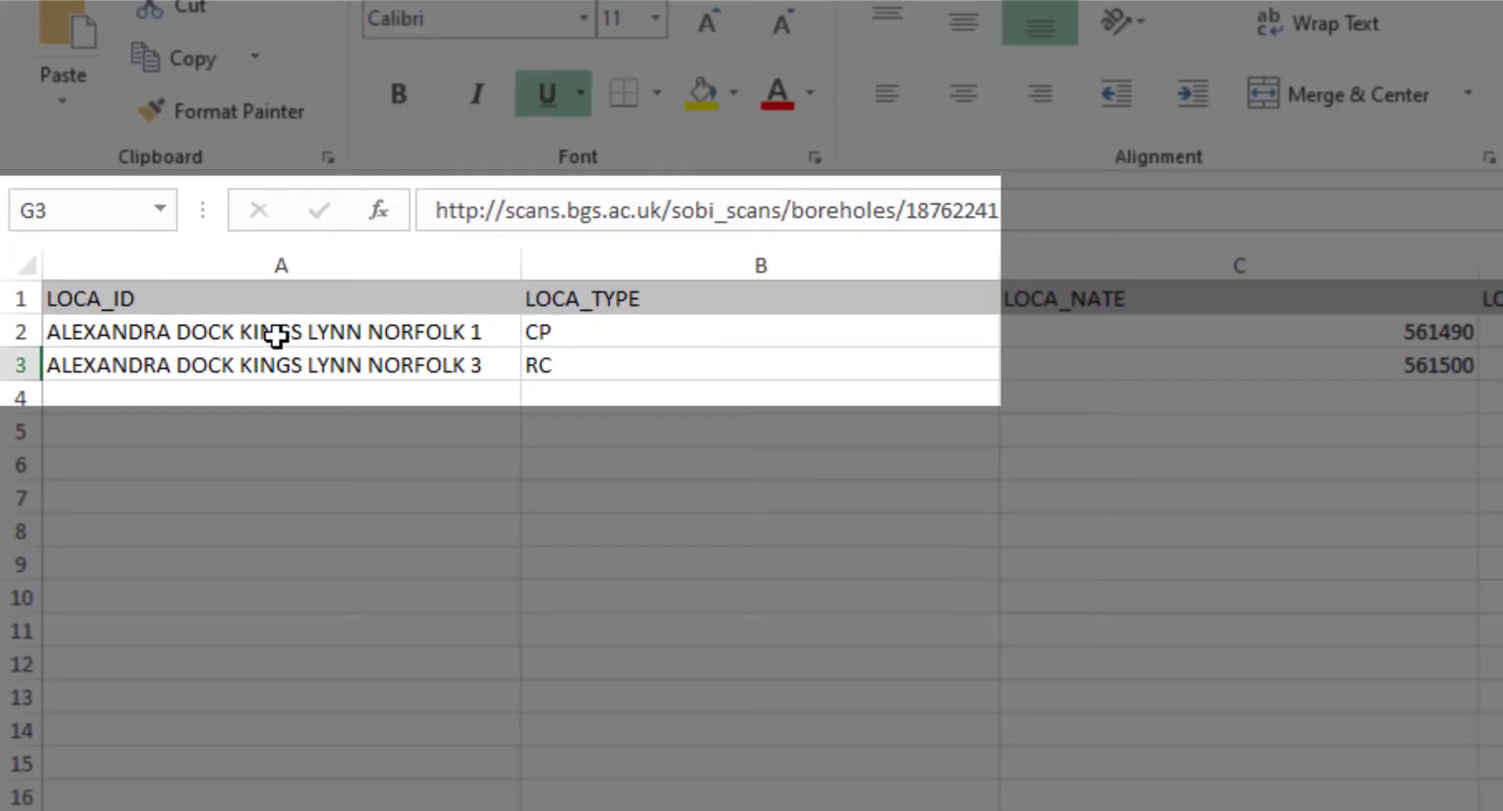
left_click(277, 335)
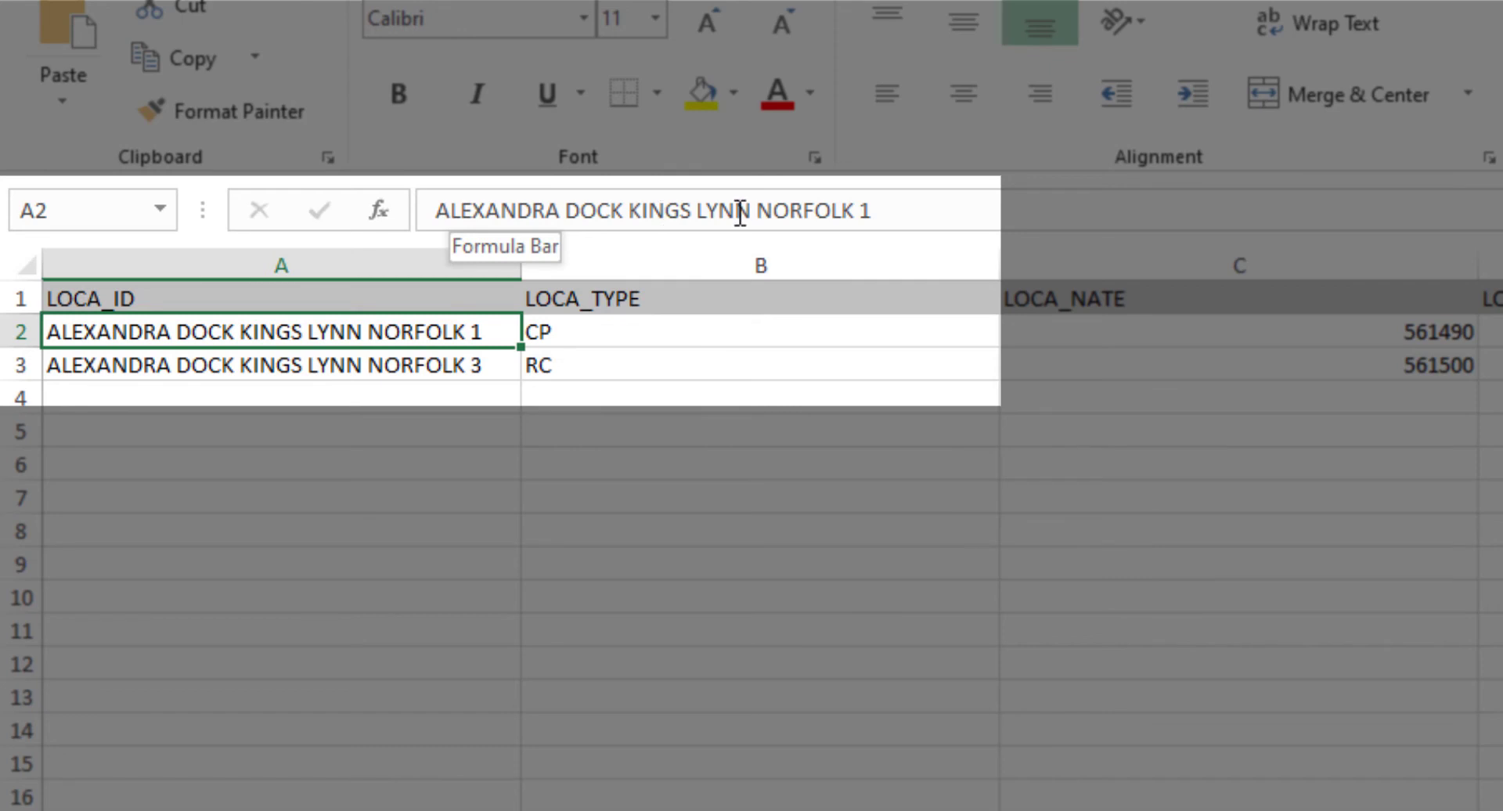
left_click(997, 209)
left_click_drag(996, 209, 441, 210)
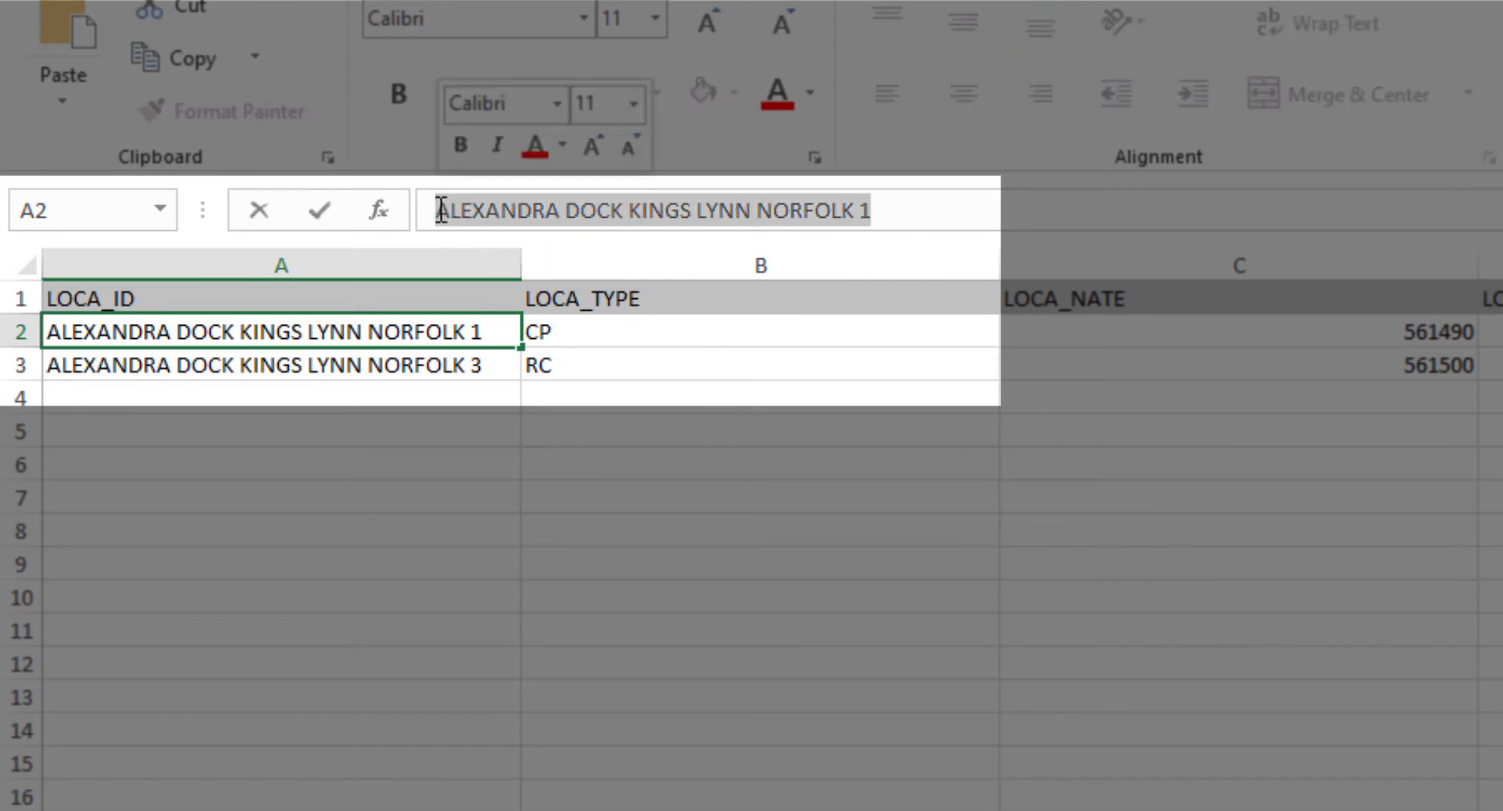
right_click(634, 211)
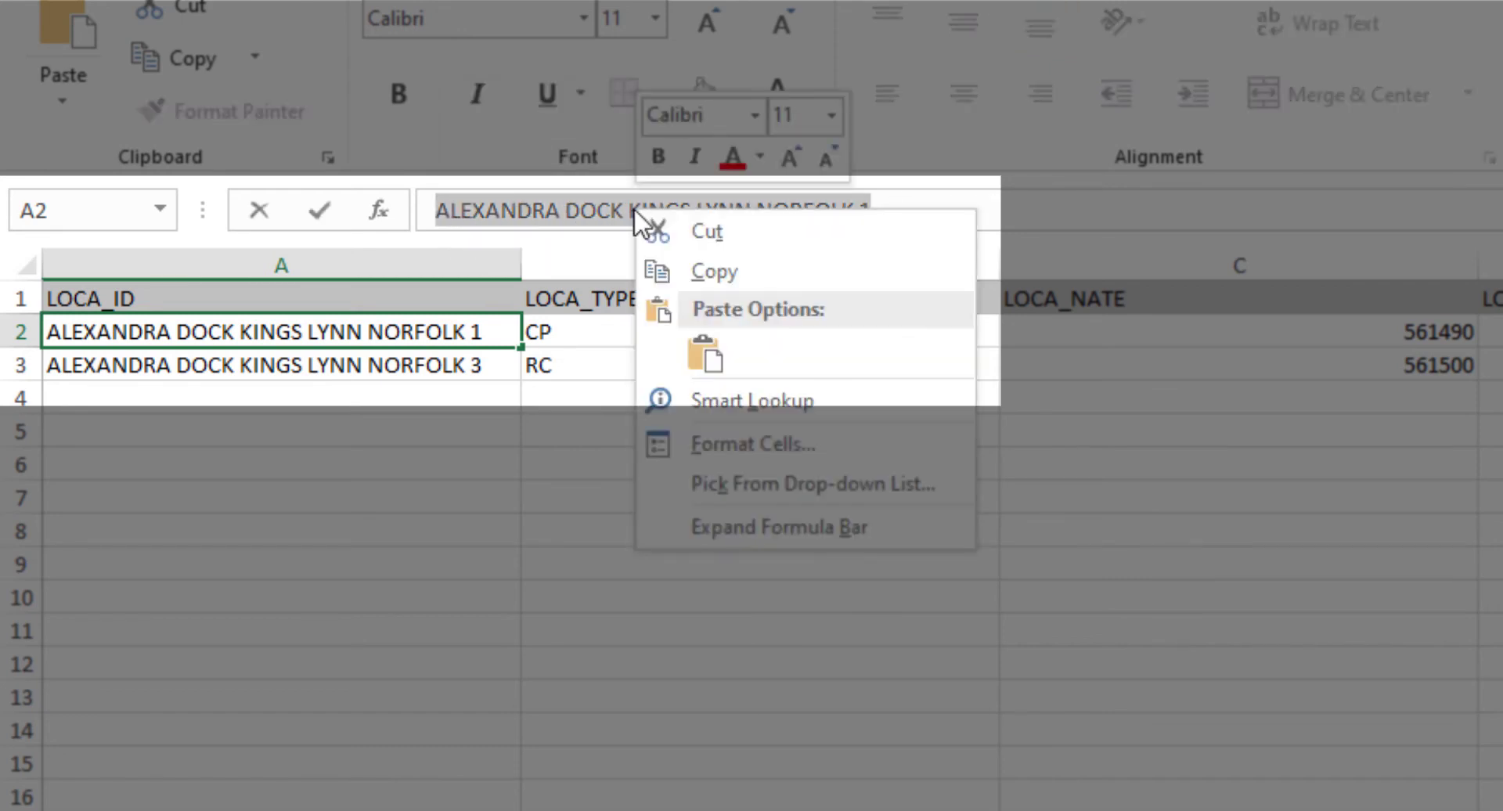
left_click(747, 268)
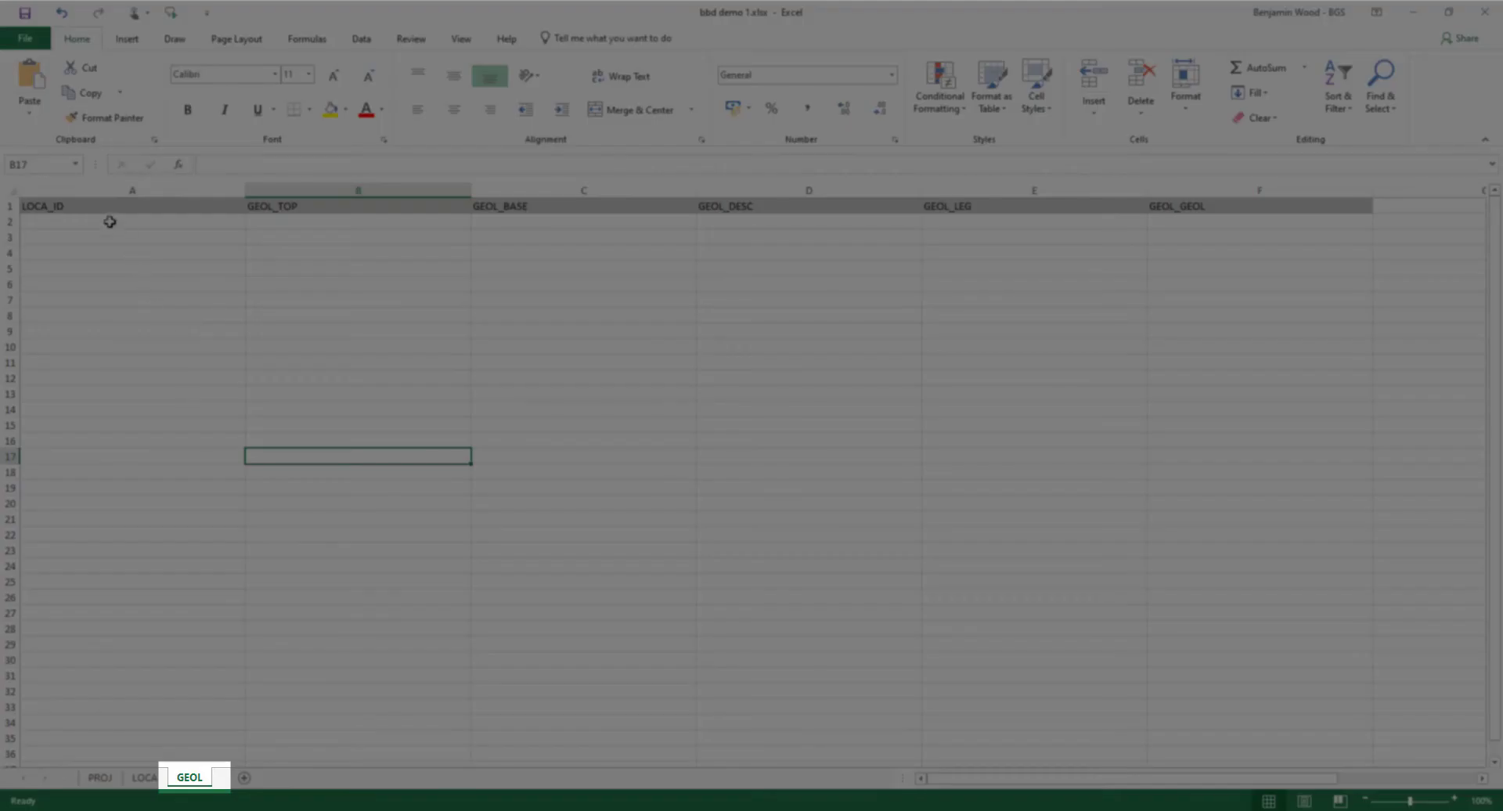
left_click(110, 221)
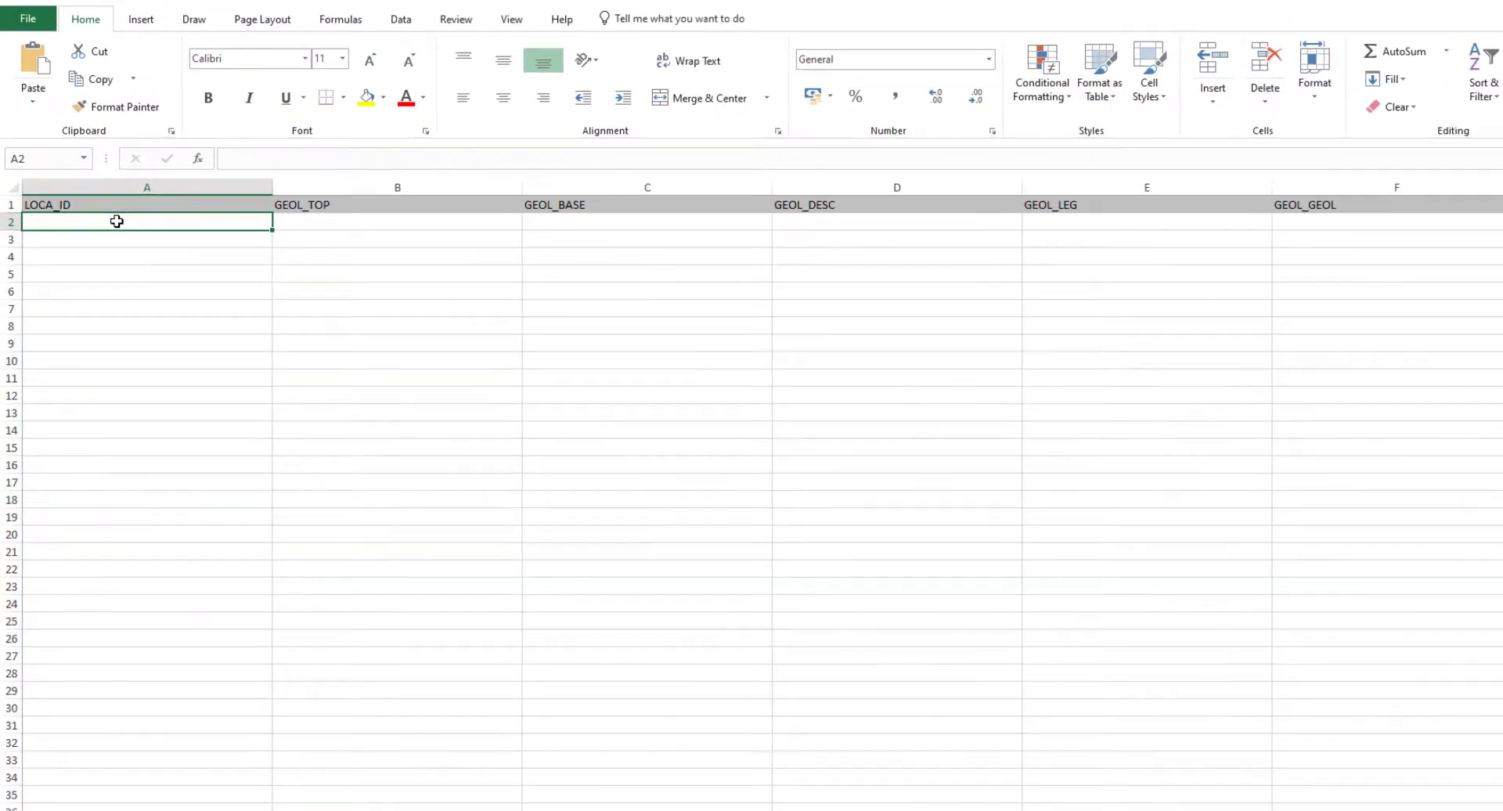
left_click(234, 166)
key("ctrl+v")
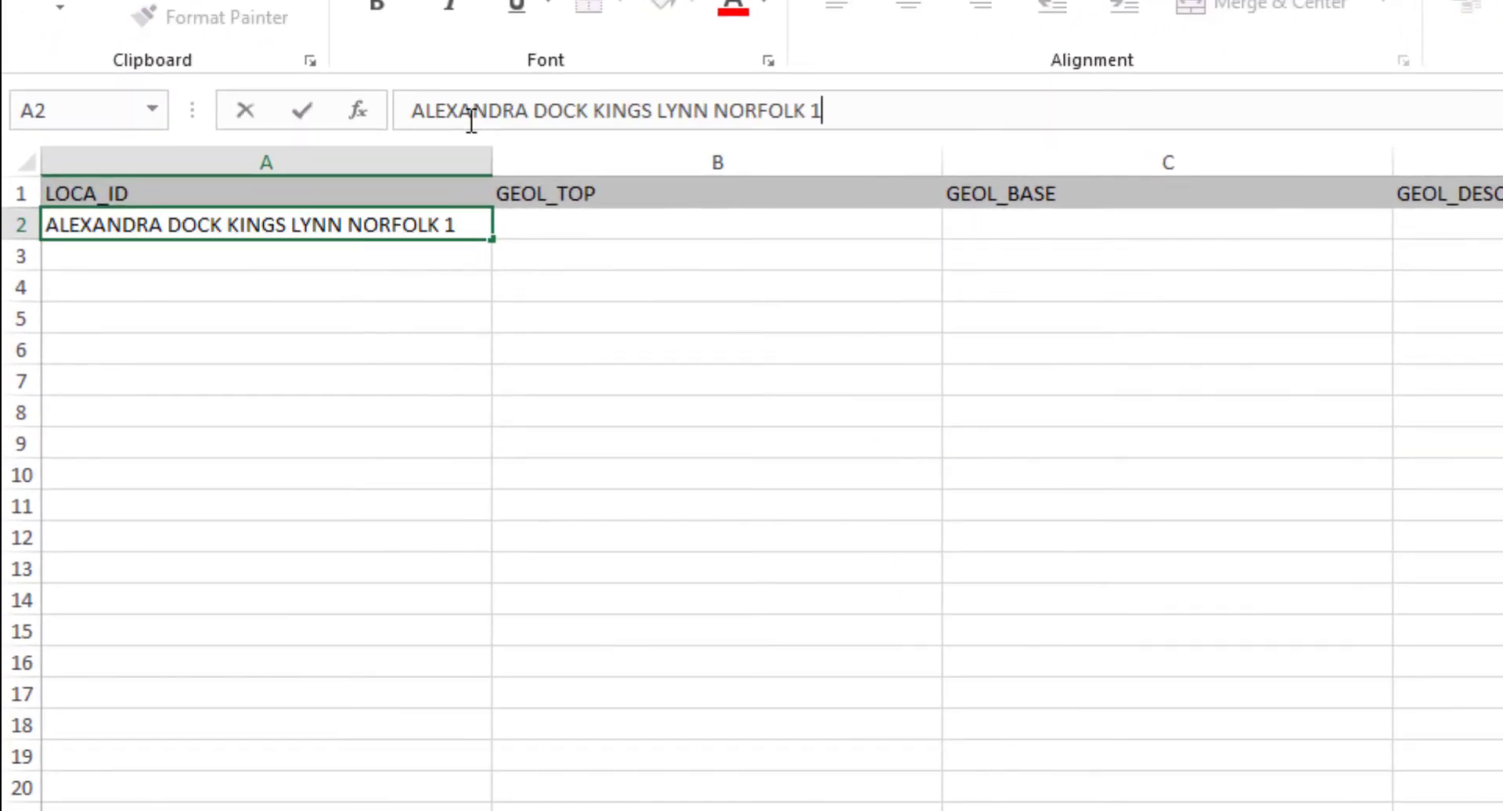
left_click(671, 312)
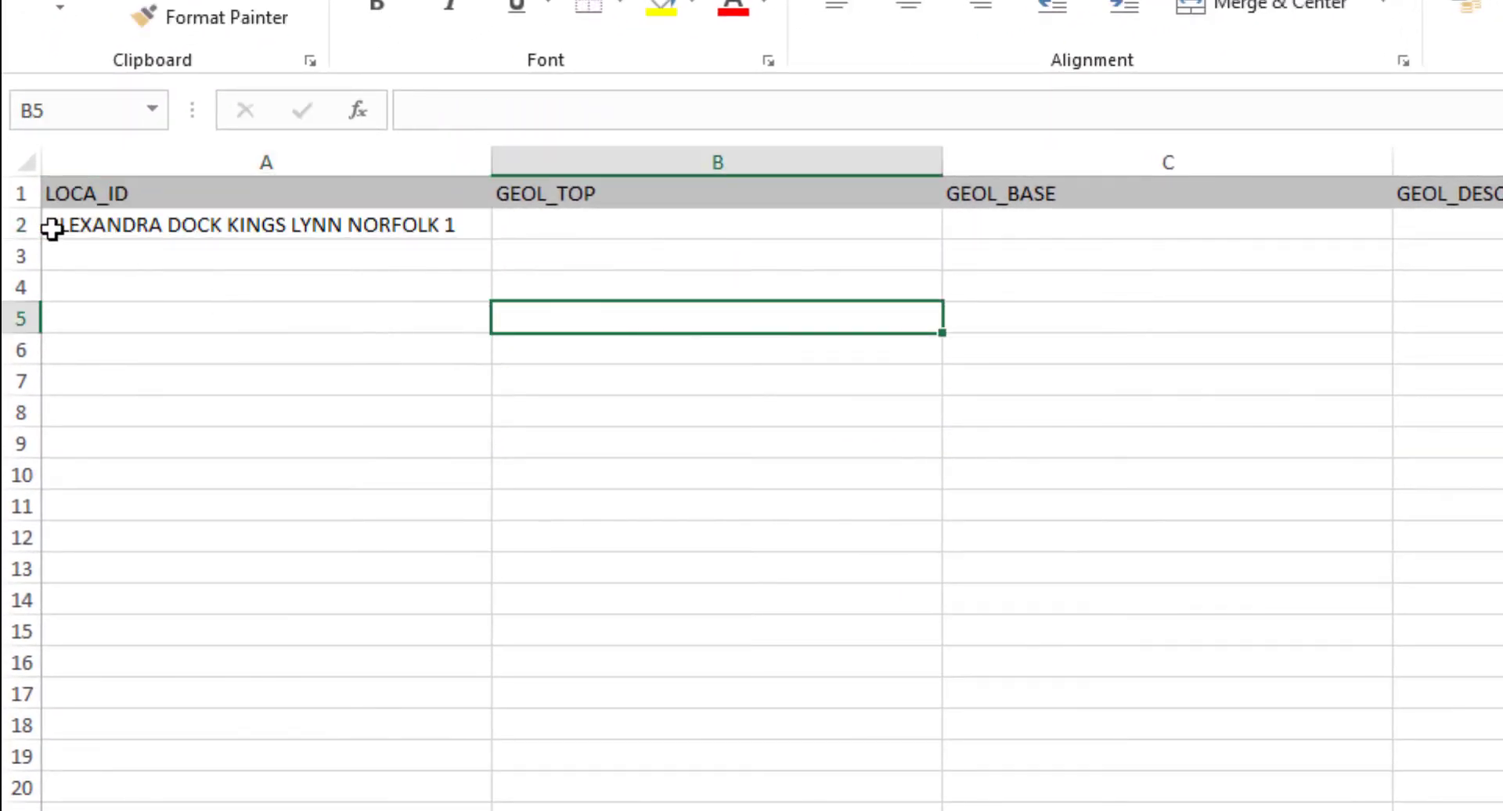
Consult the scanned log's strata depths and enter GEOL_TOP 0 and GEOL_BASE 1.8 for the first layer in row 2
left_click(718, 228)
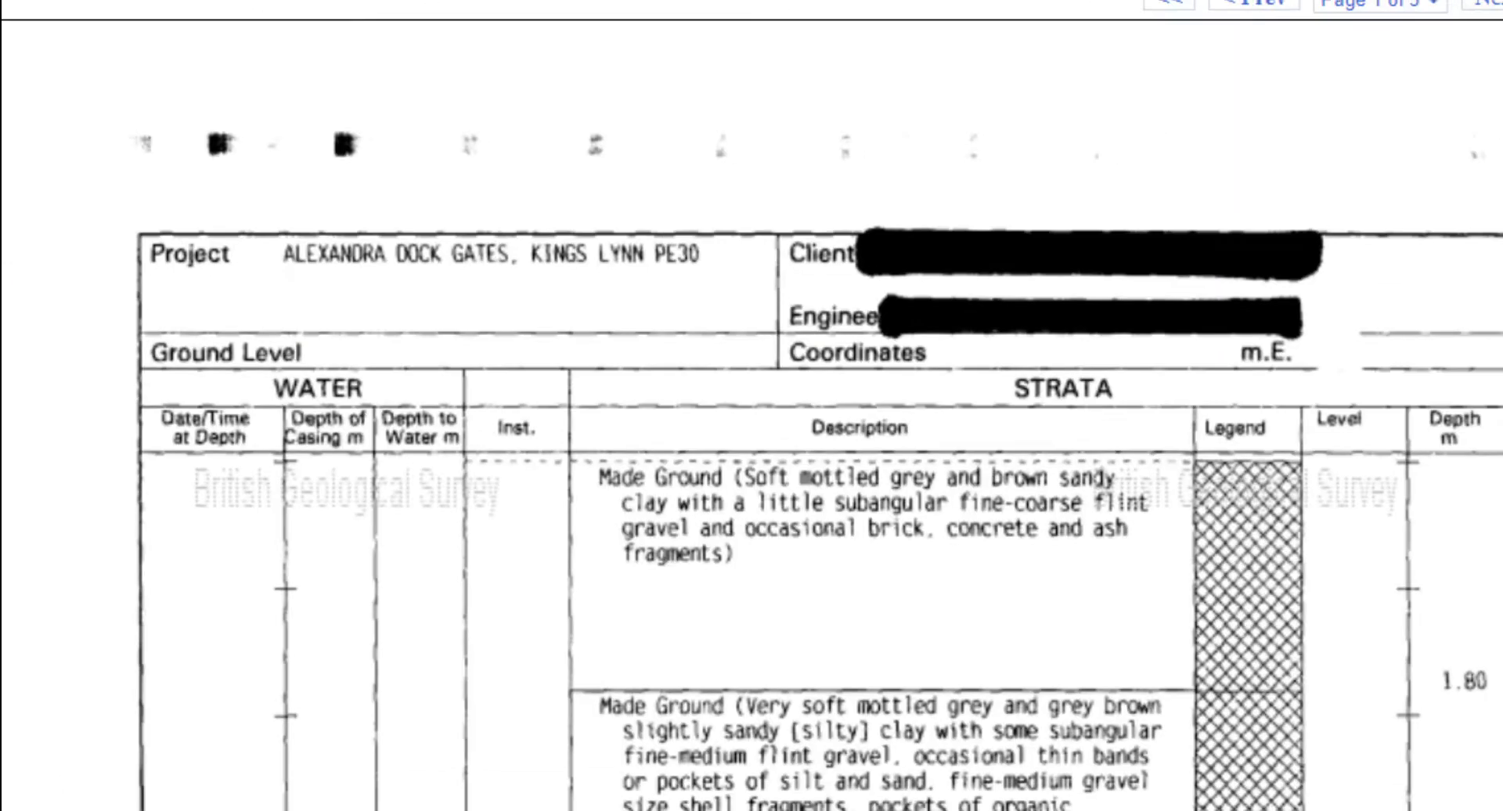
scroll(752, 411, "down", 3)
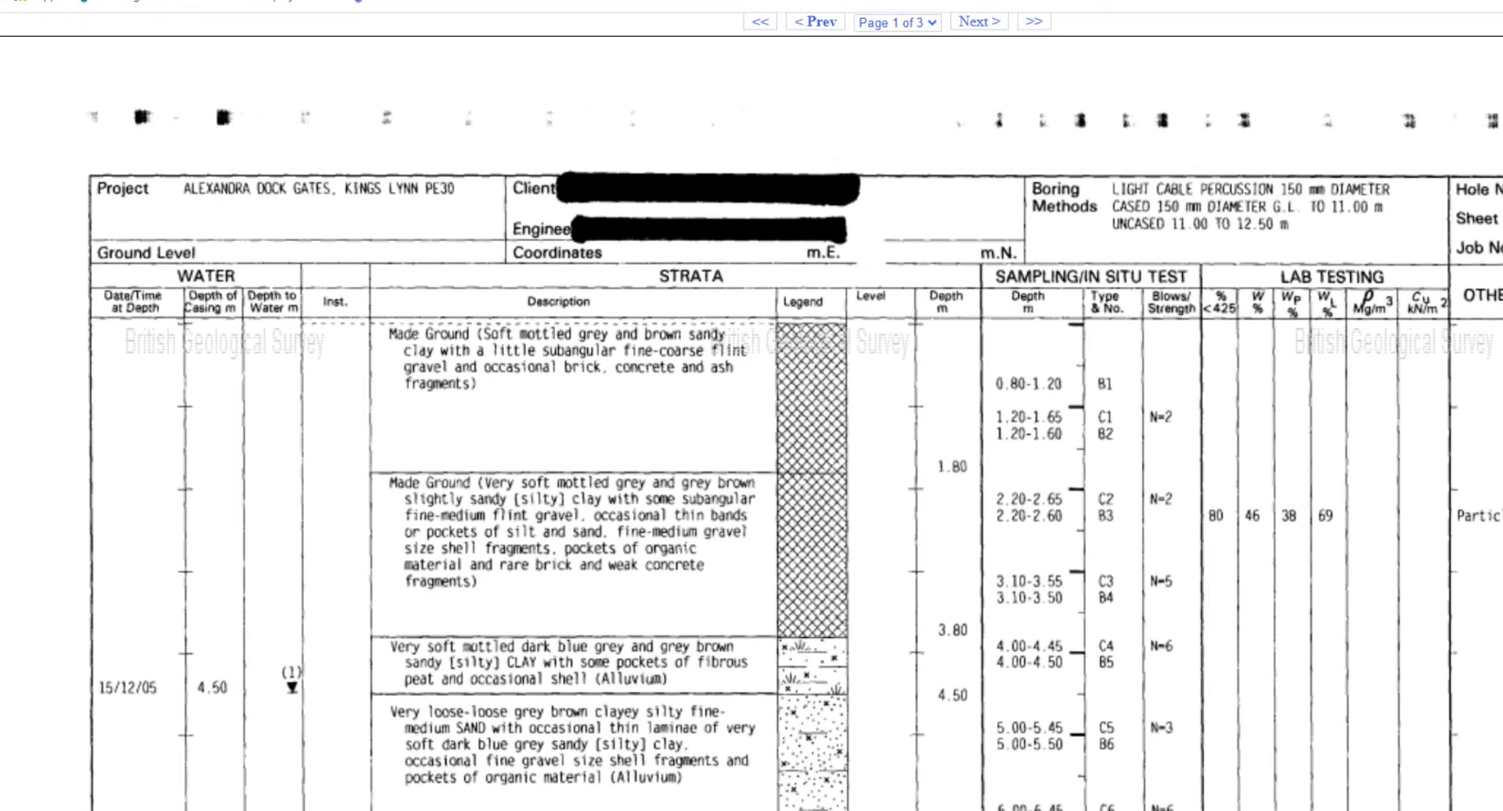
scroll(794, 411, "down", 1)
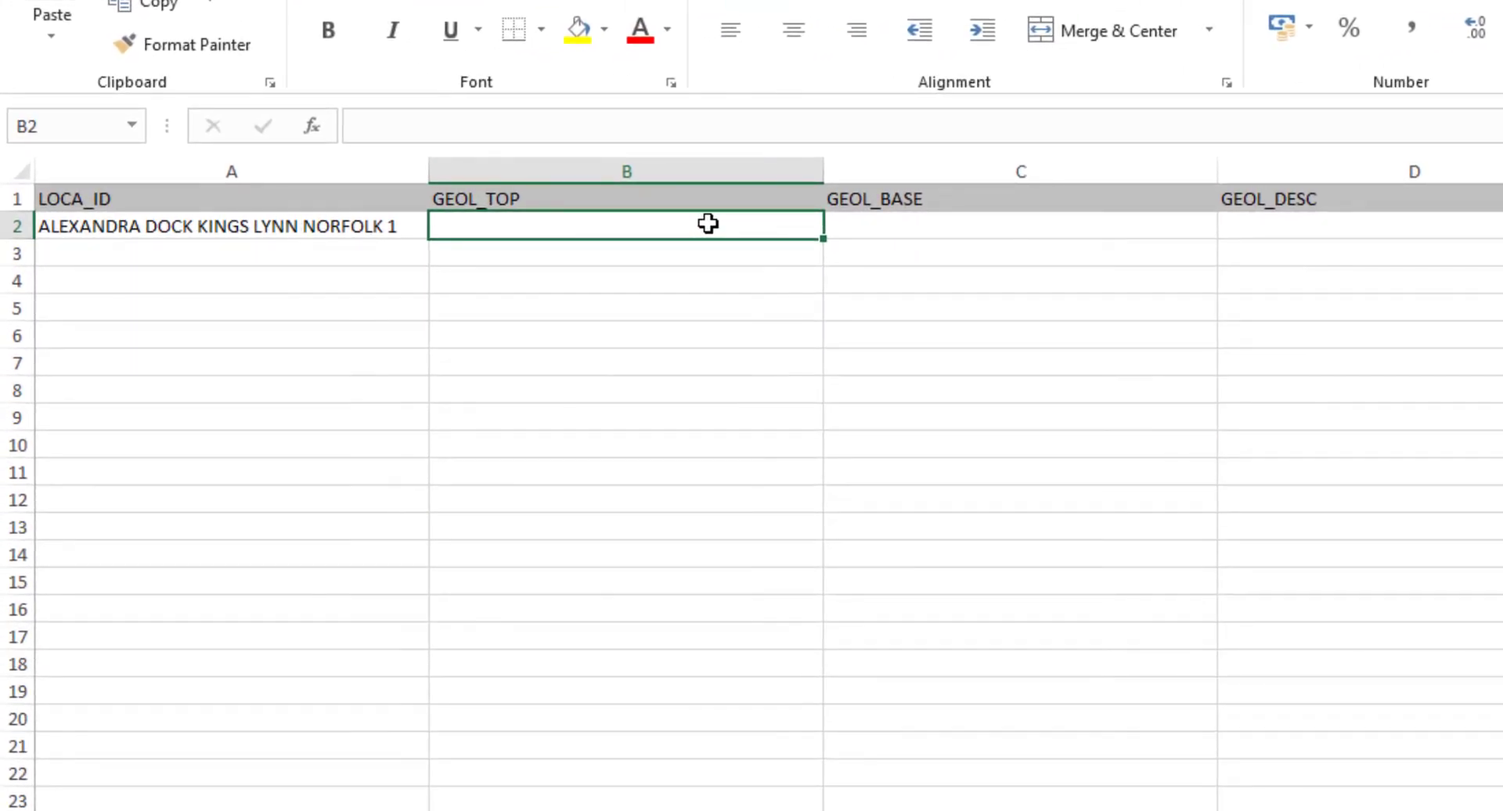
type("0")
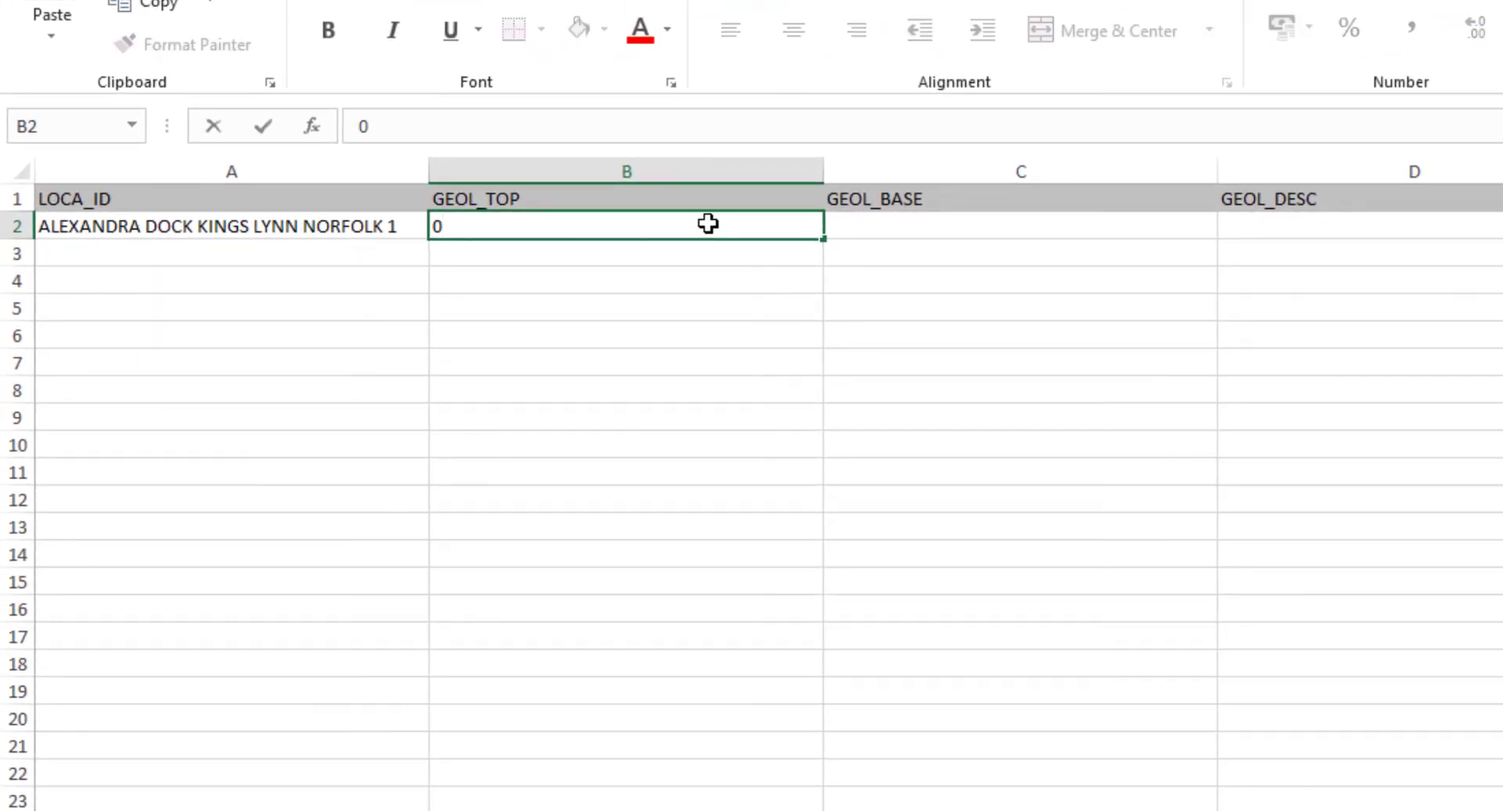
left_click(933, 225)
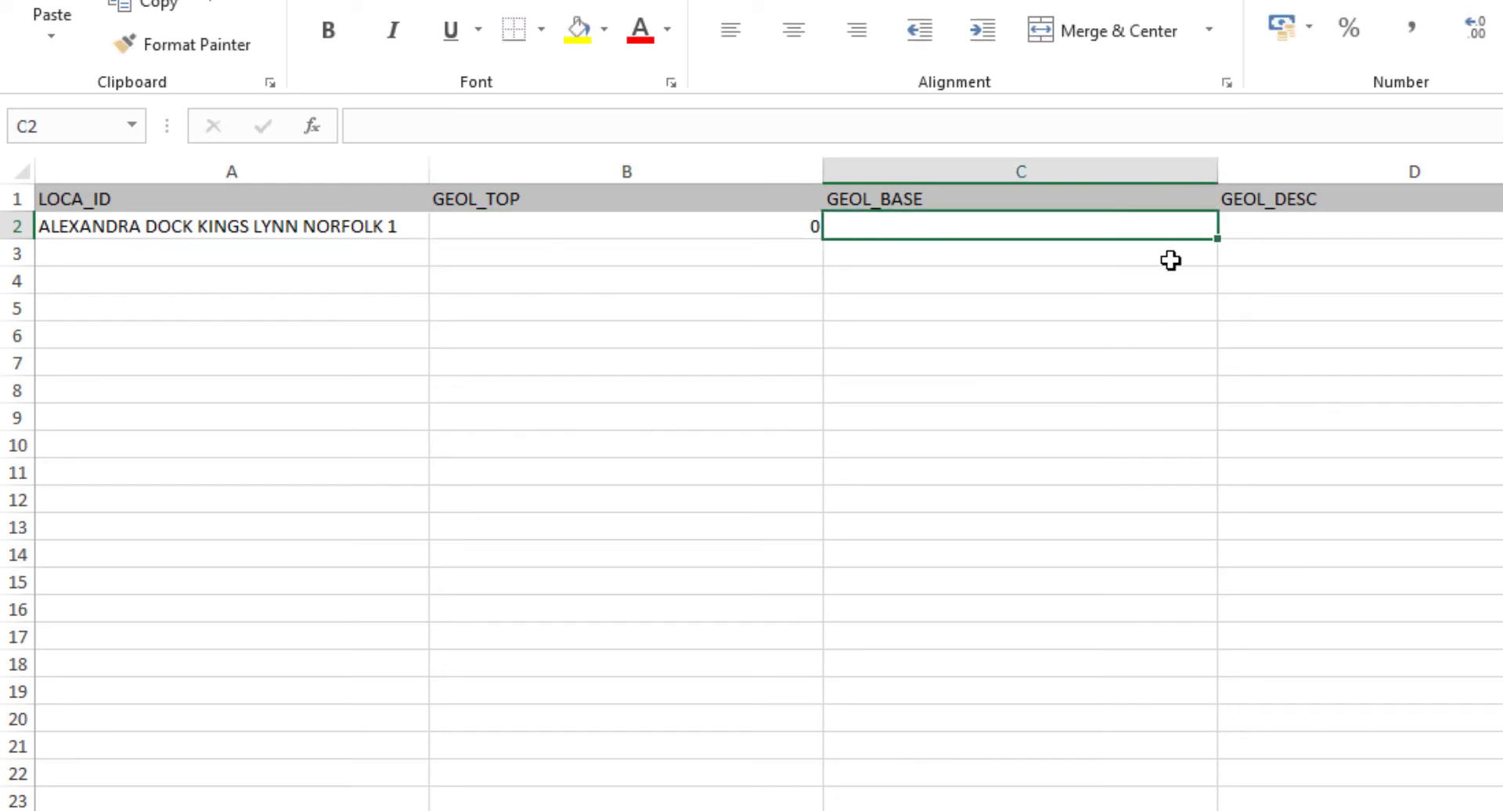
type("1.8")
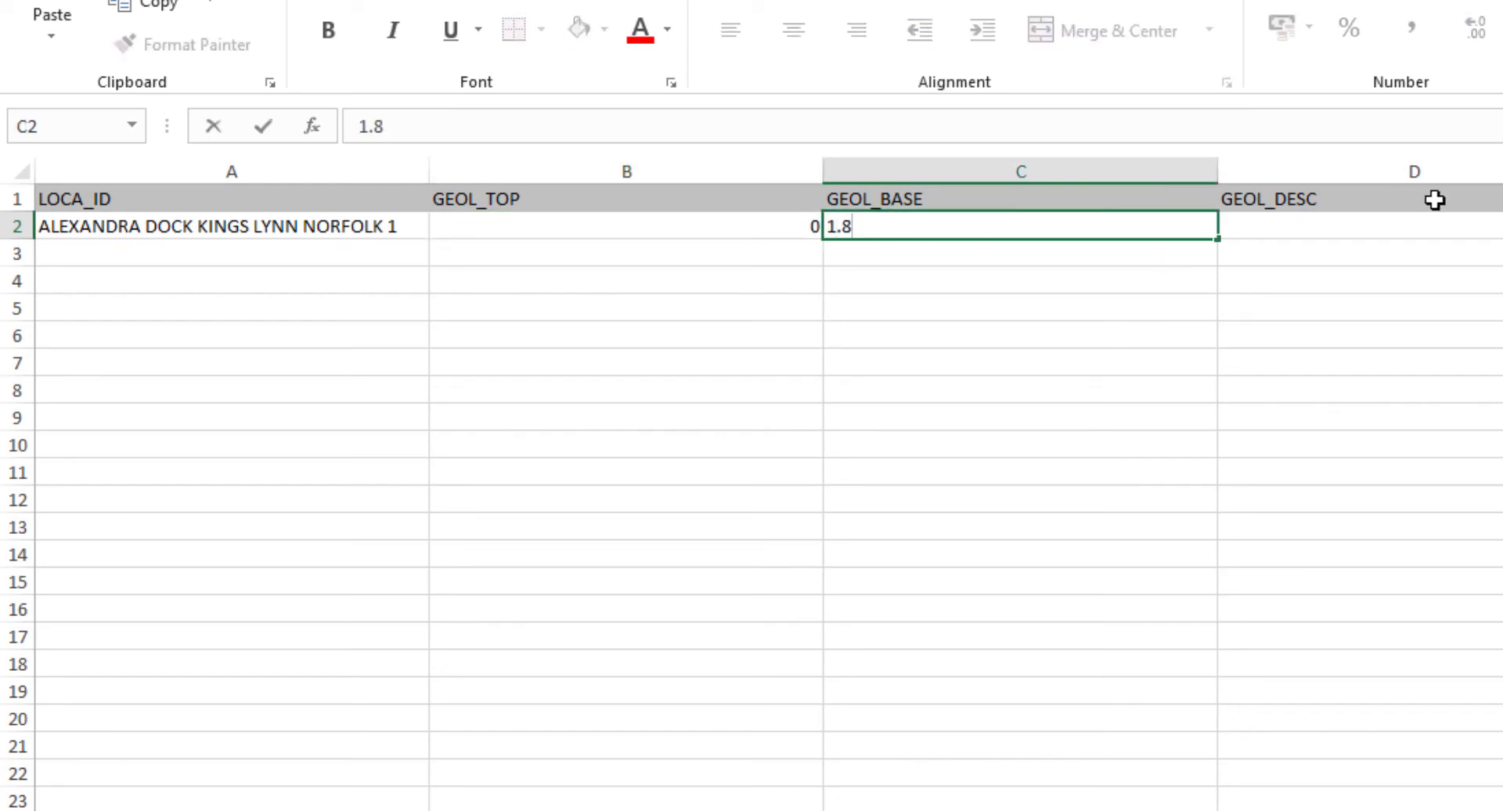
Enter "Made ground description etc etc" as the first layer's GEOL_DESC in row 2
left_click(1393, 227)
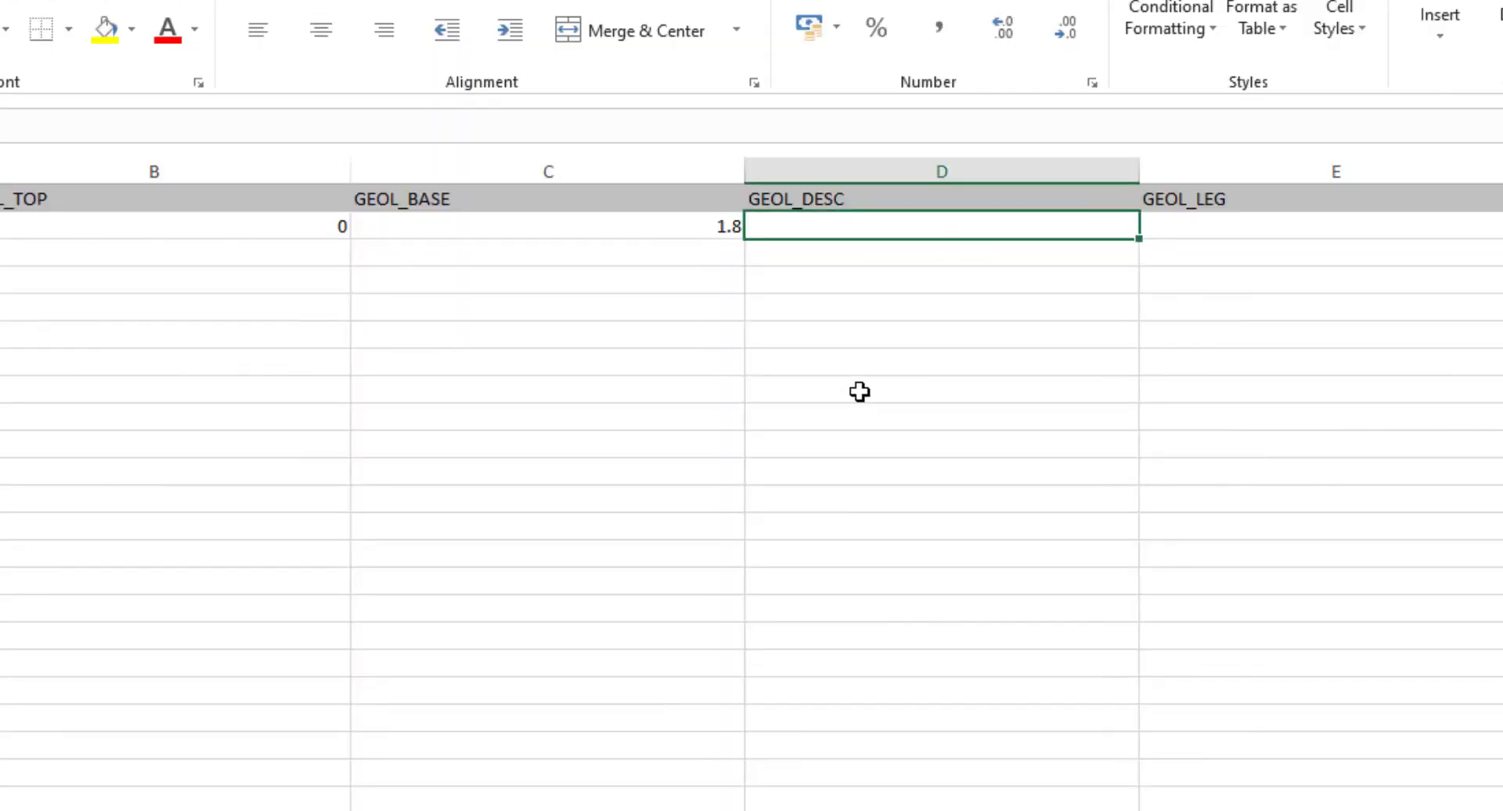
type("Made ground ")
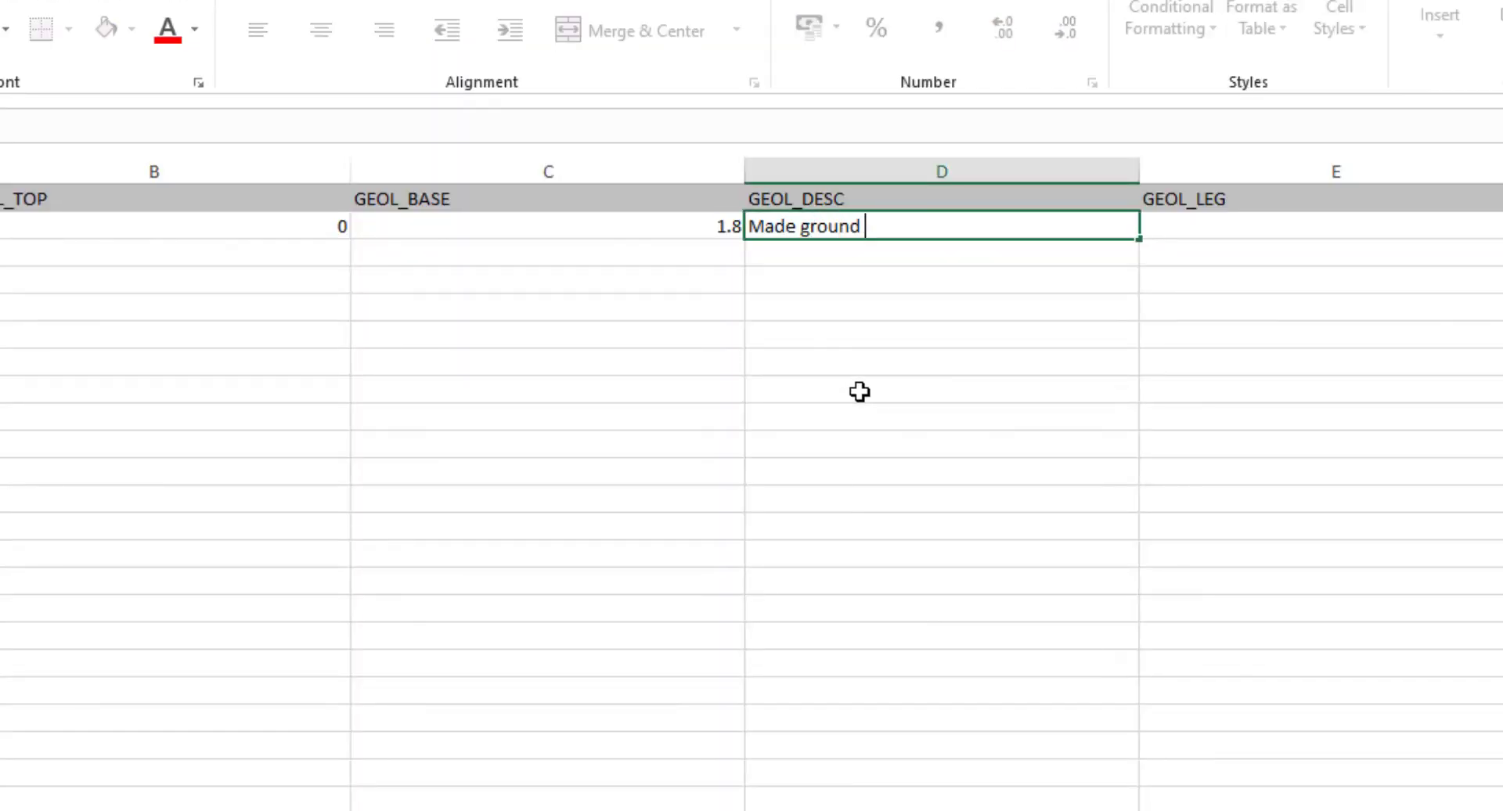
type("description")
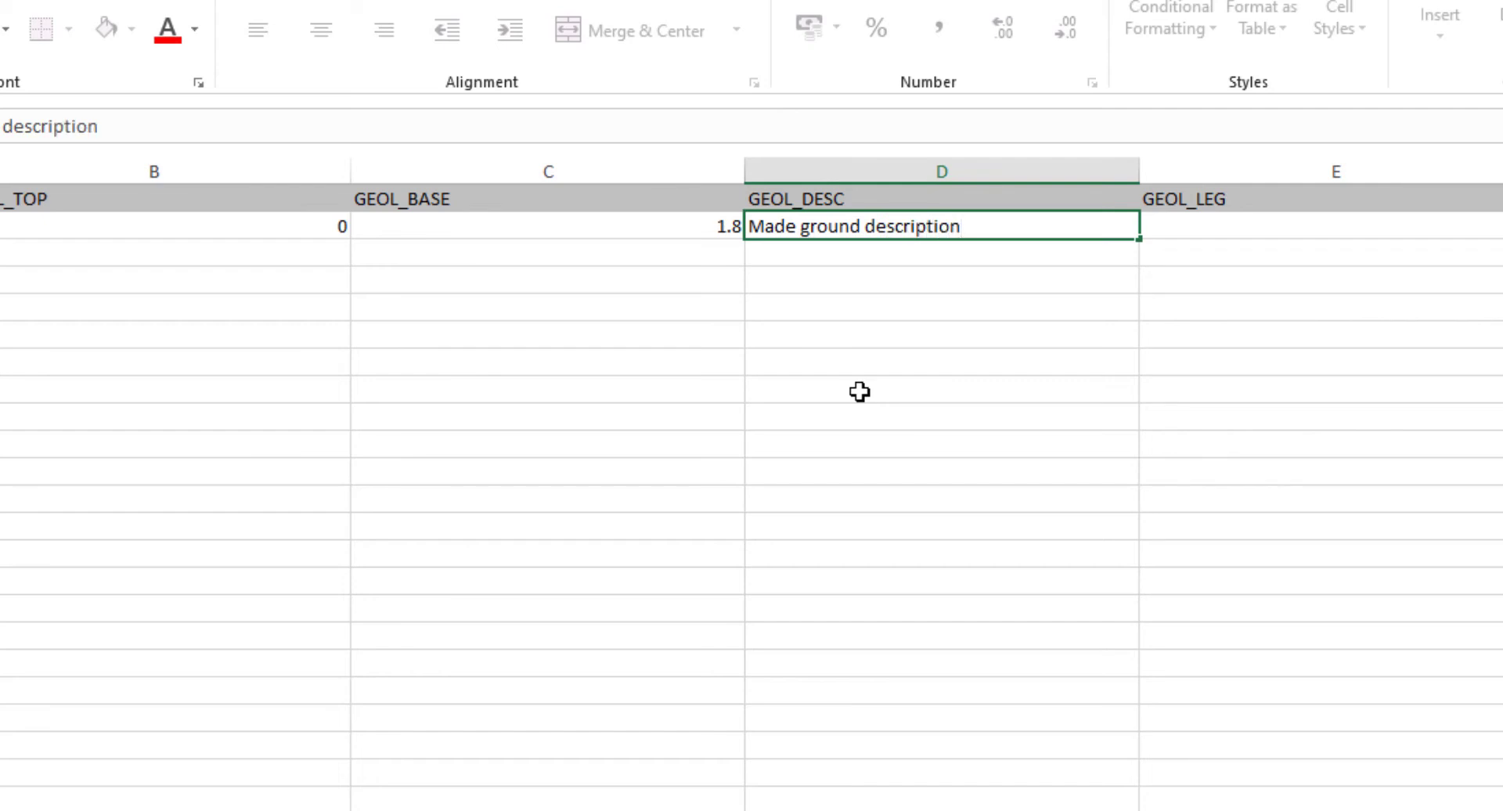
type(" etc etc")
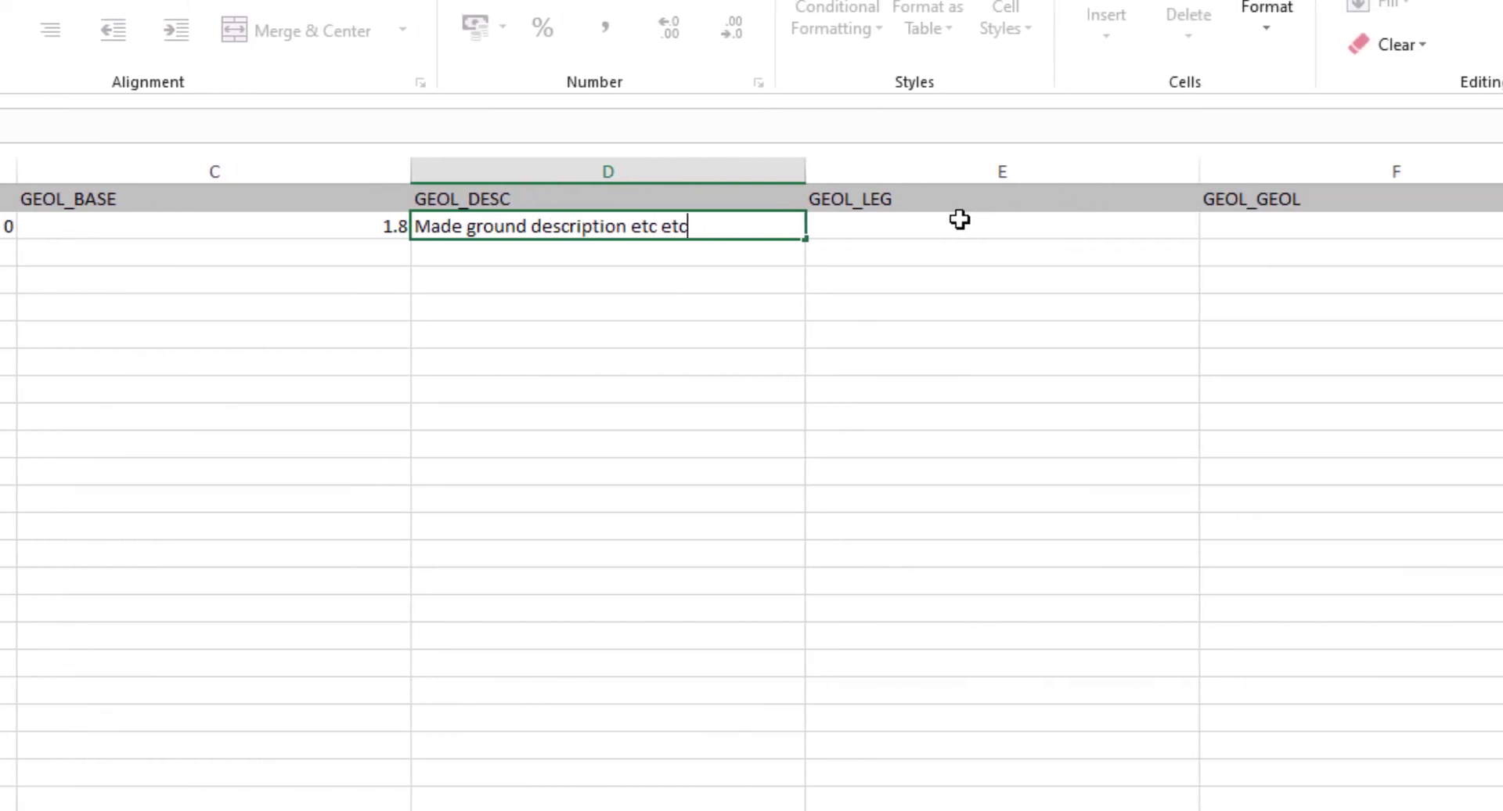
Set the first layer's legend code in GEOL_LEG to 201
left_click(960, 221)
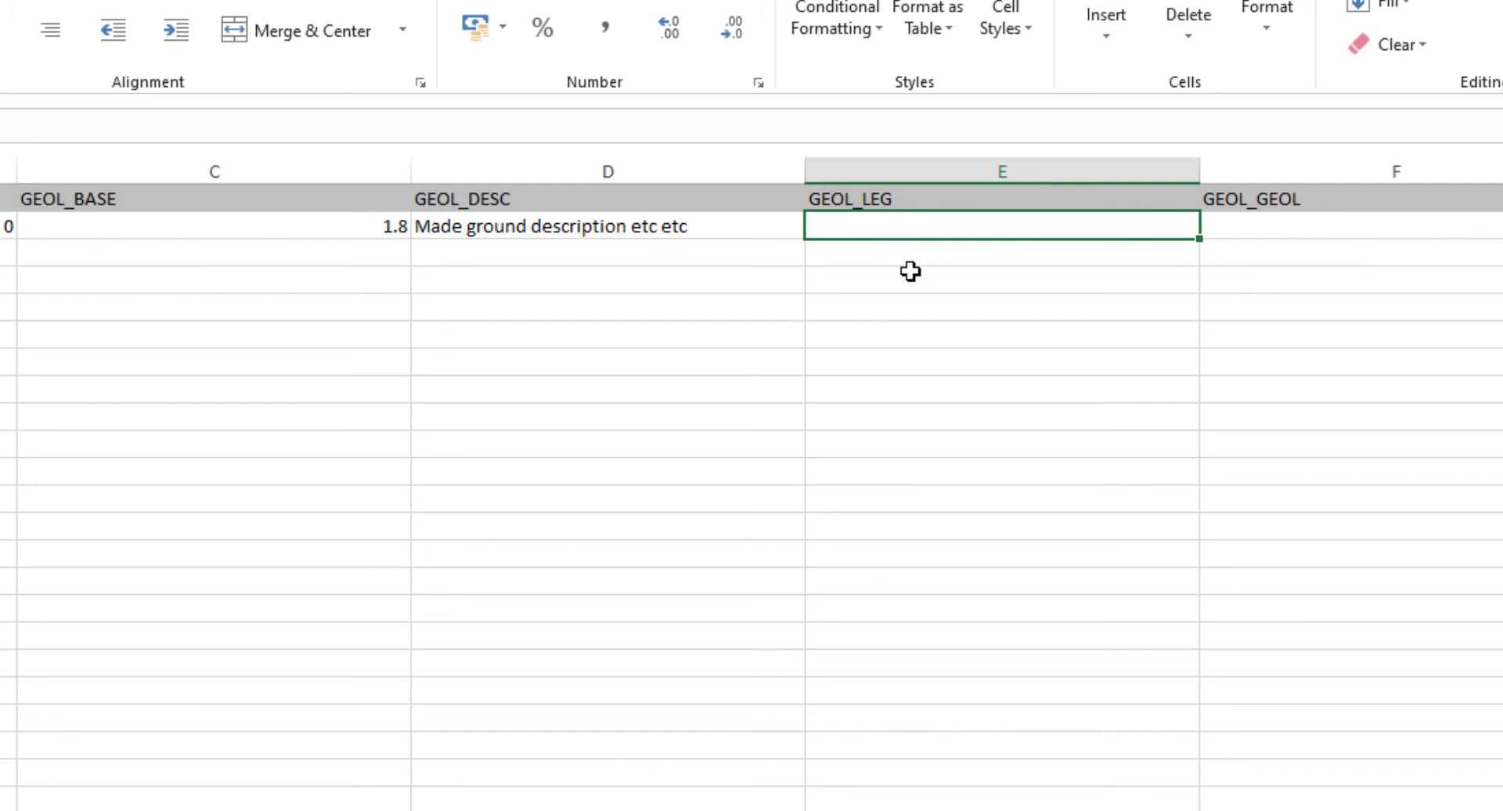
type("201")
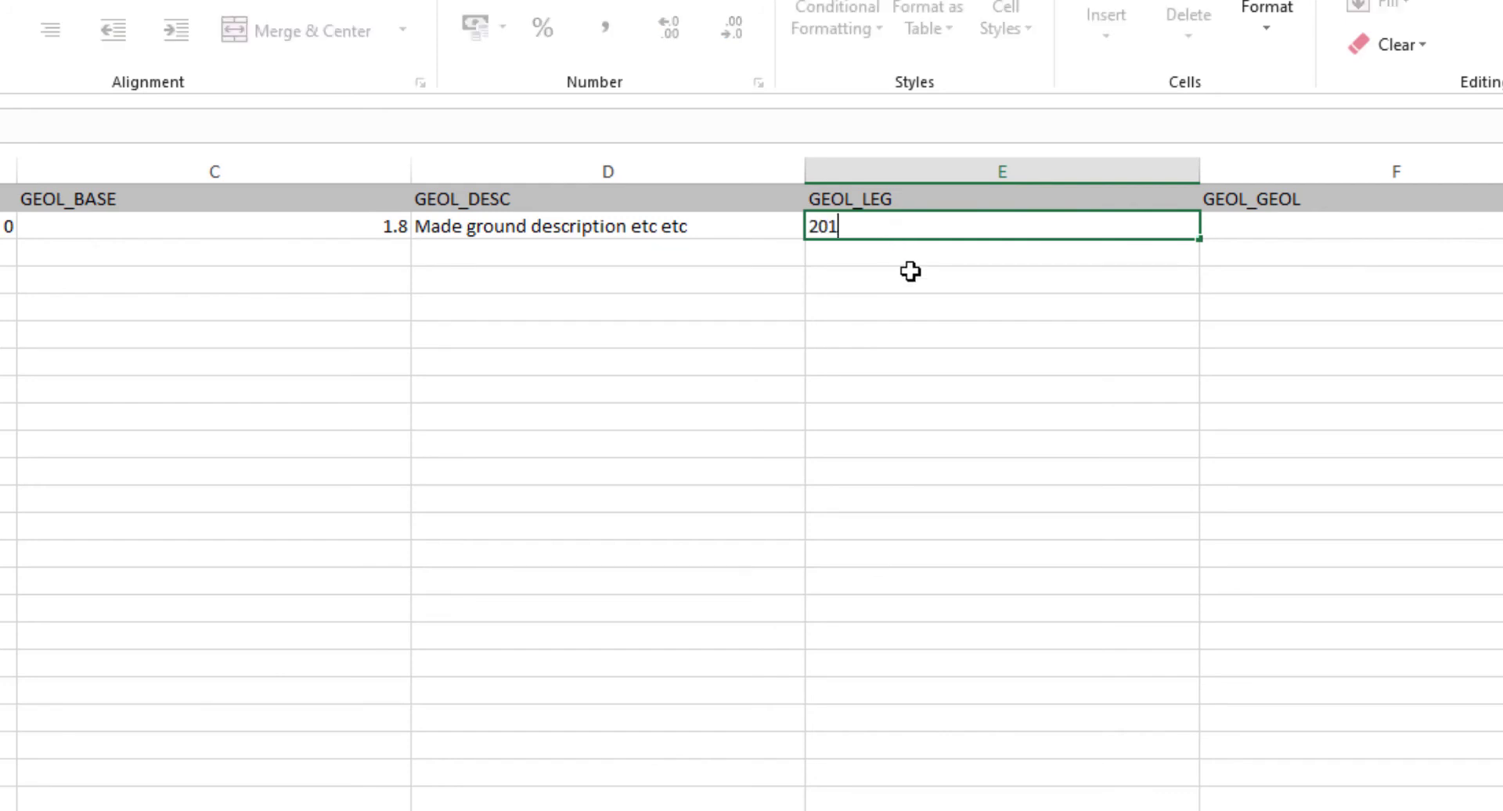
key("BackSpace")
key("BackSpace")
type("40")
key("BackSpace")
key("BackSpace")
type("201")
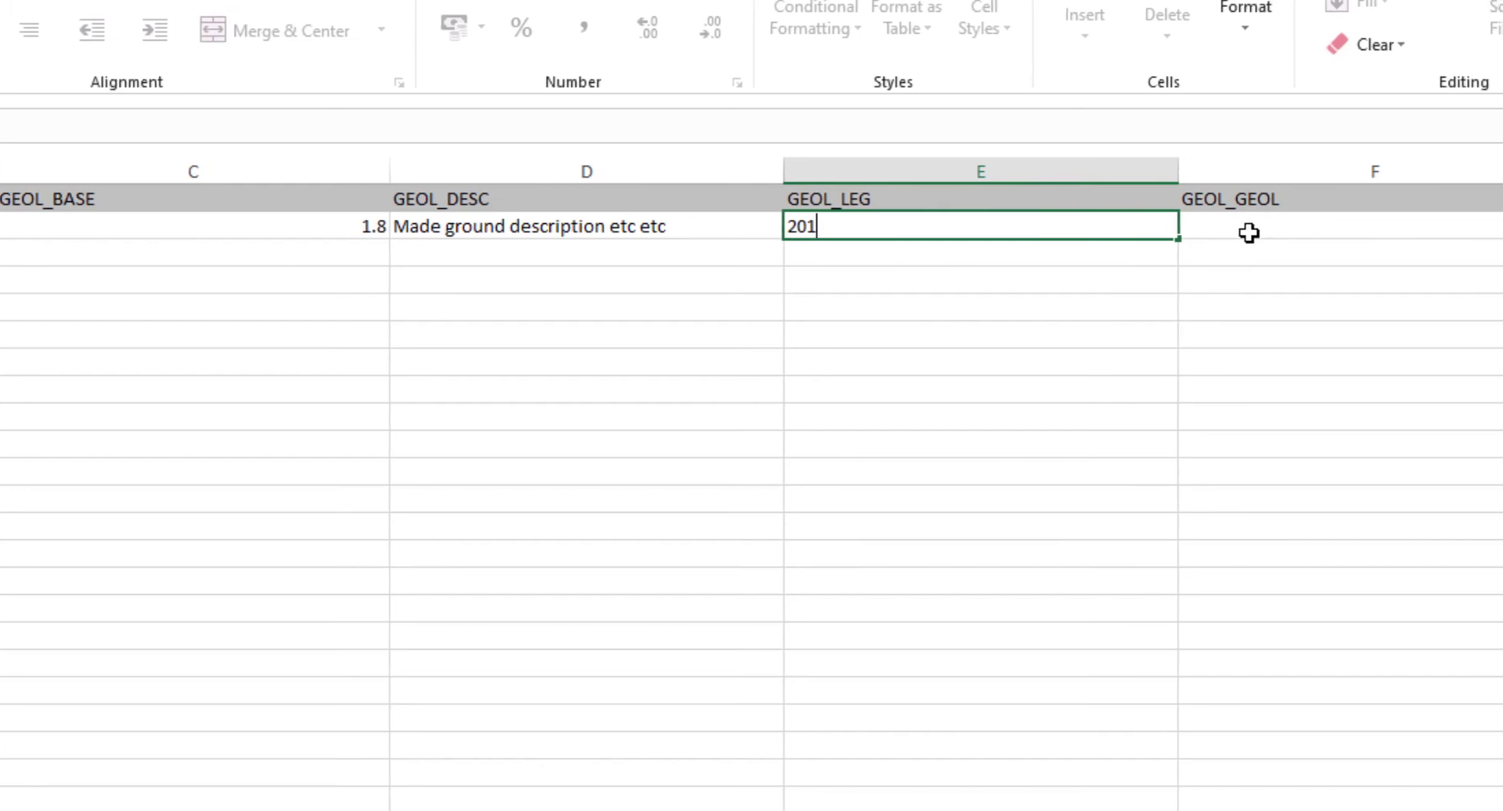
Enter "Daves layers" as the first layer's GEOL_GEOL value in row 2
left_click(1051, 230)
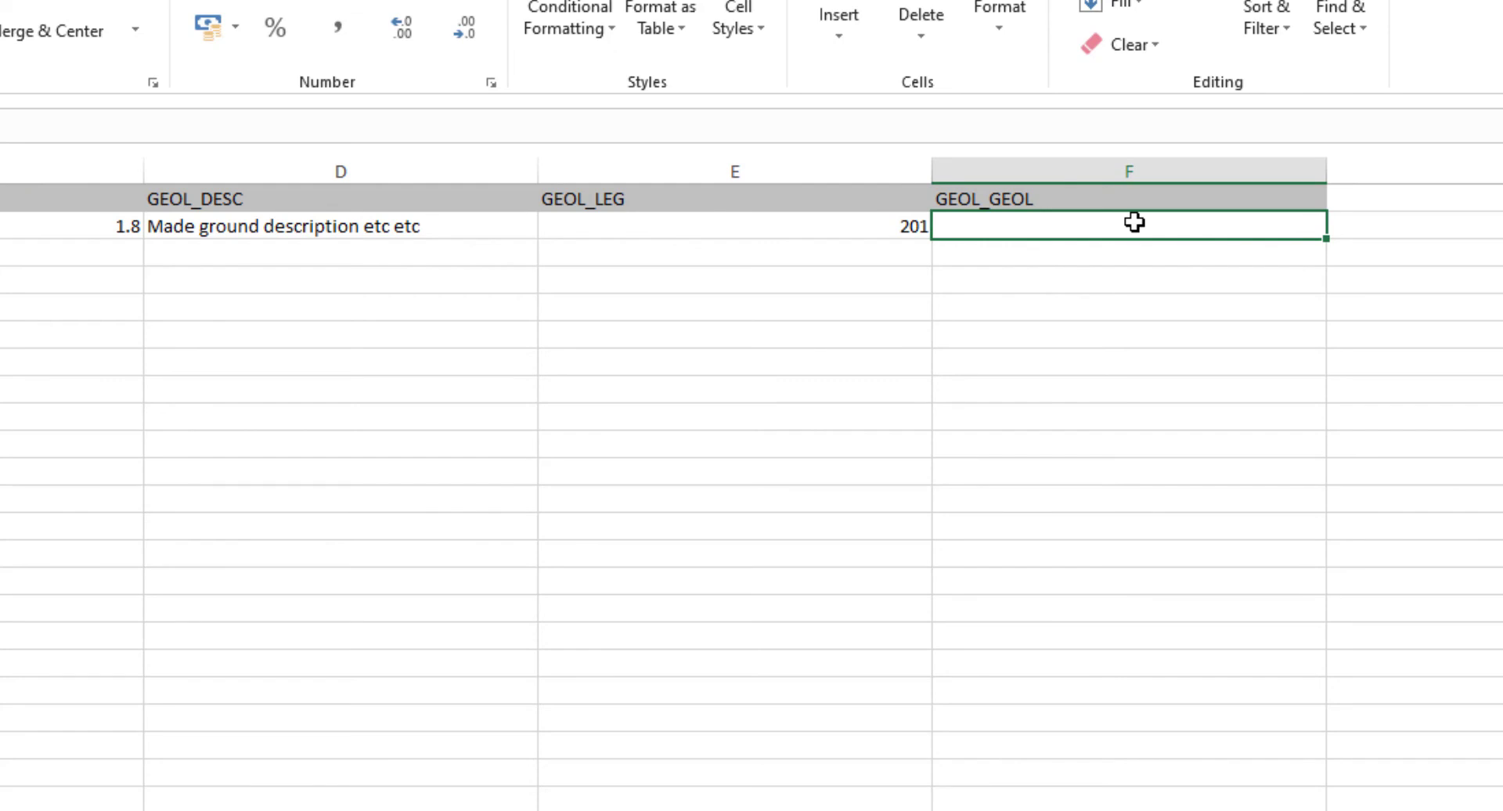
type("Dave")
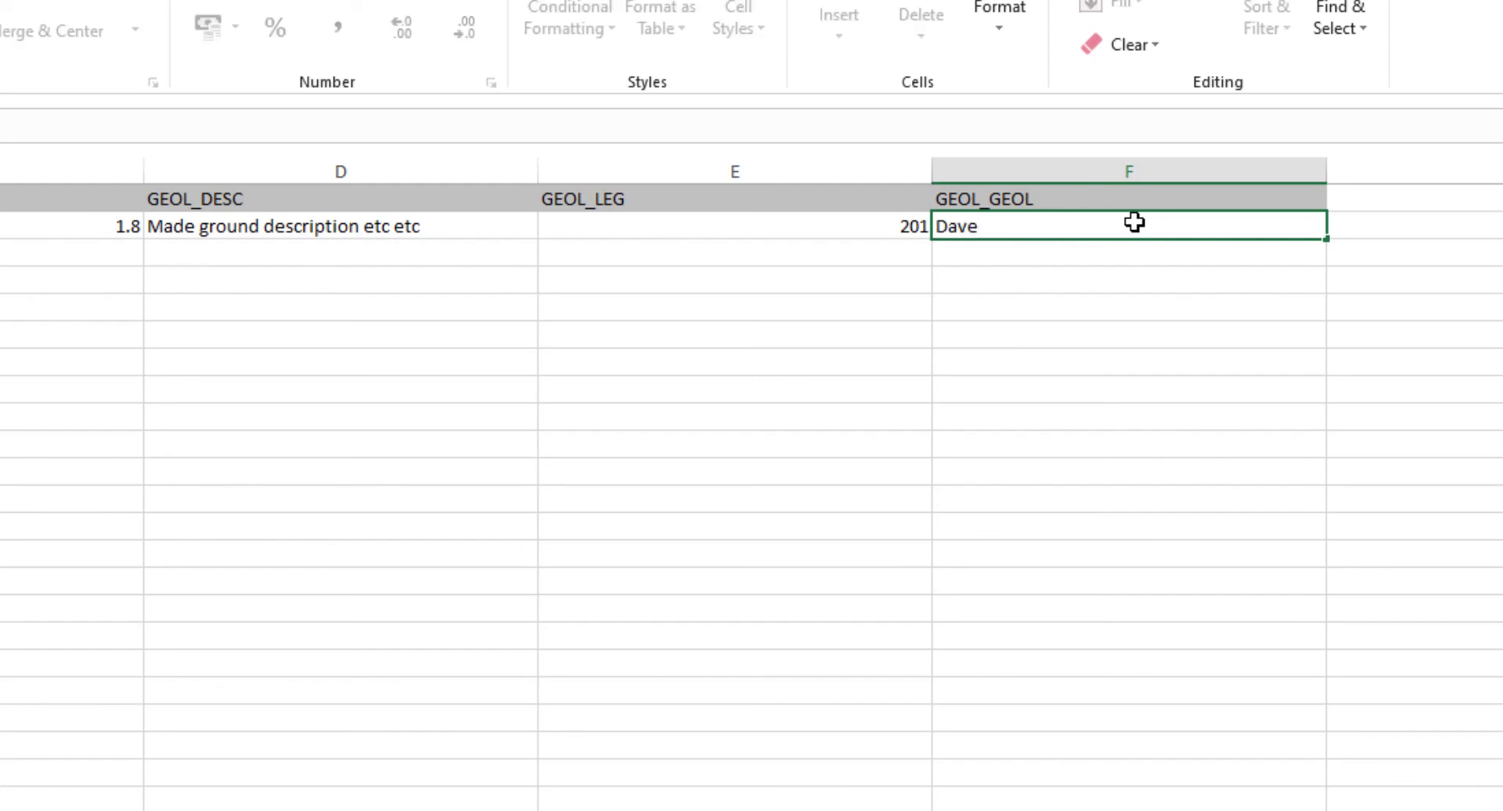
type("s layers")
key("Return")
left_click(1063, 363)
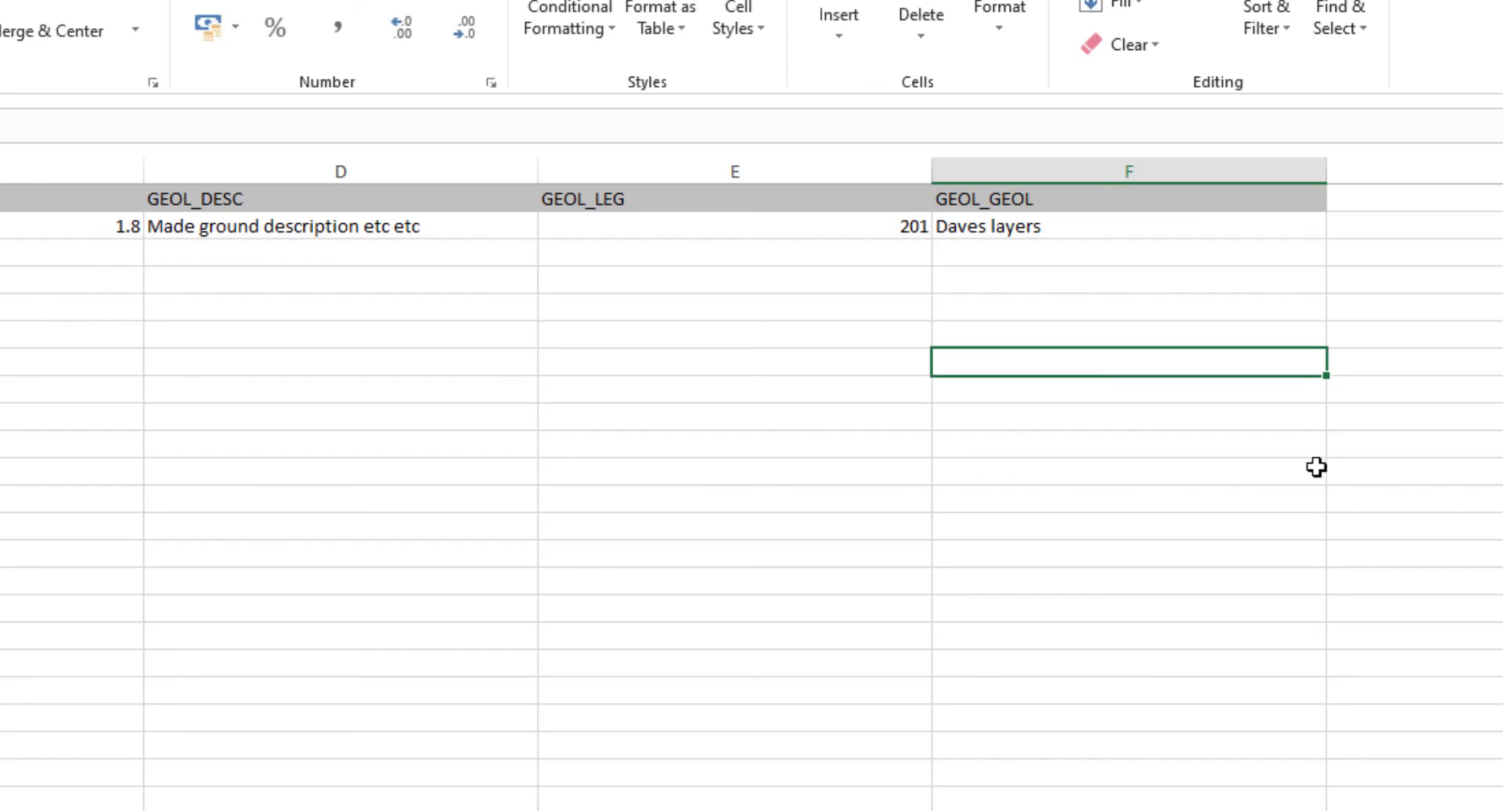
Copy the LOCA_ID "ALEXANDRA DOCK KINGS LYNN NORFOLK 1" from row 2 into row 3 for the borehole's second layer
left_click(1053, 224)
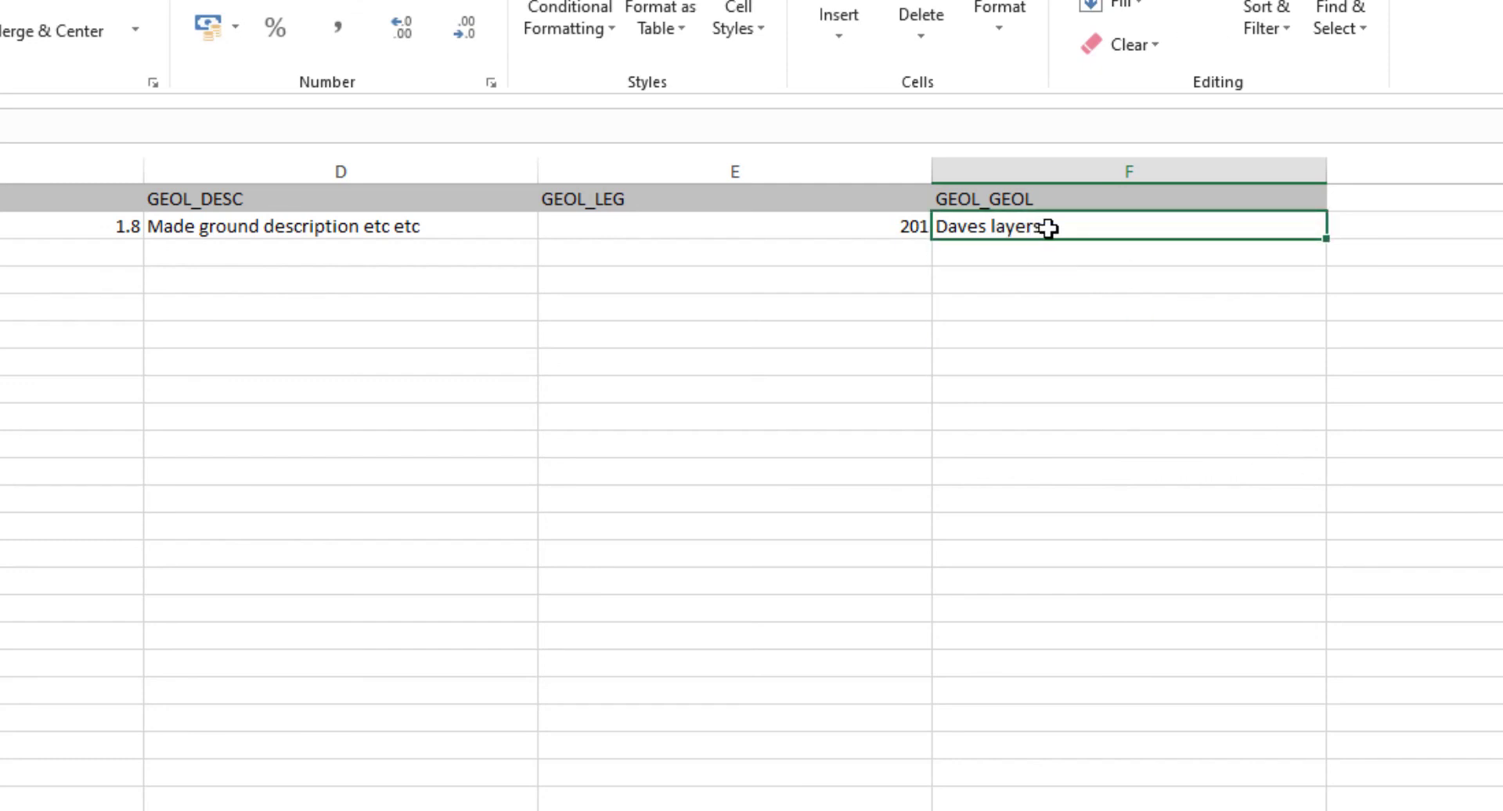
left_click(444, 233)
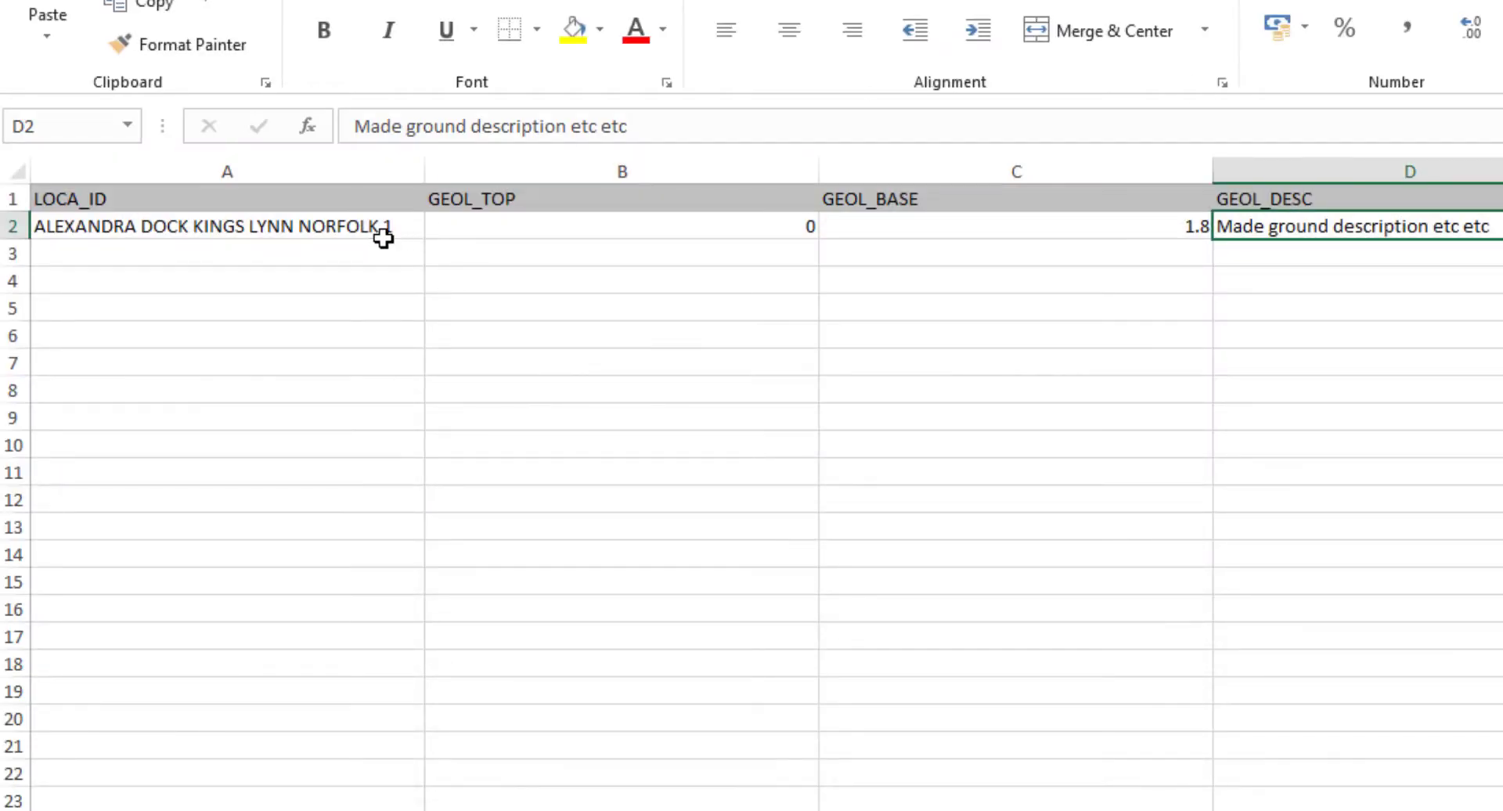
left_click(293, 228)
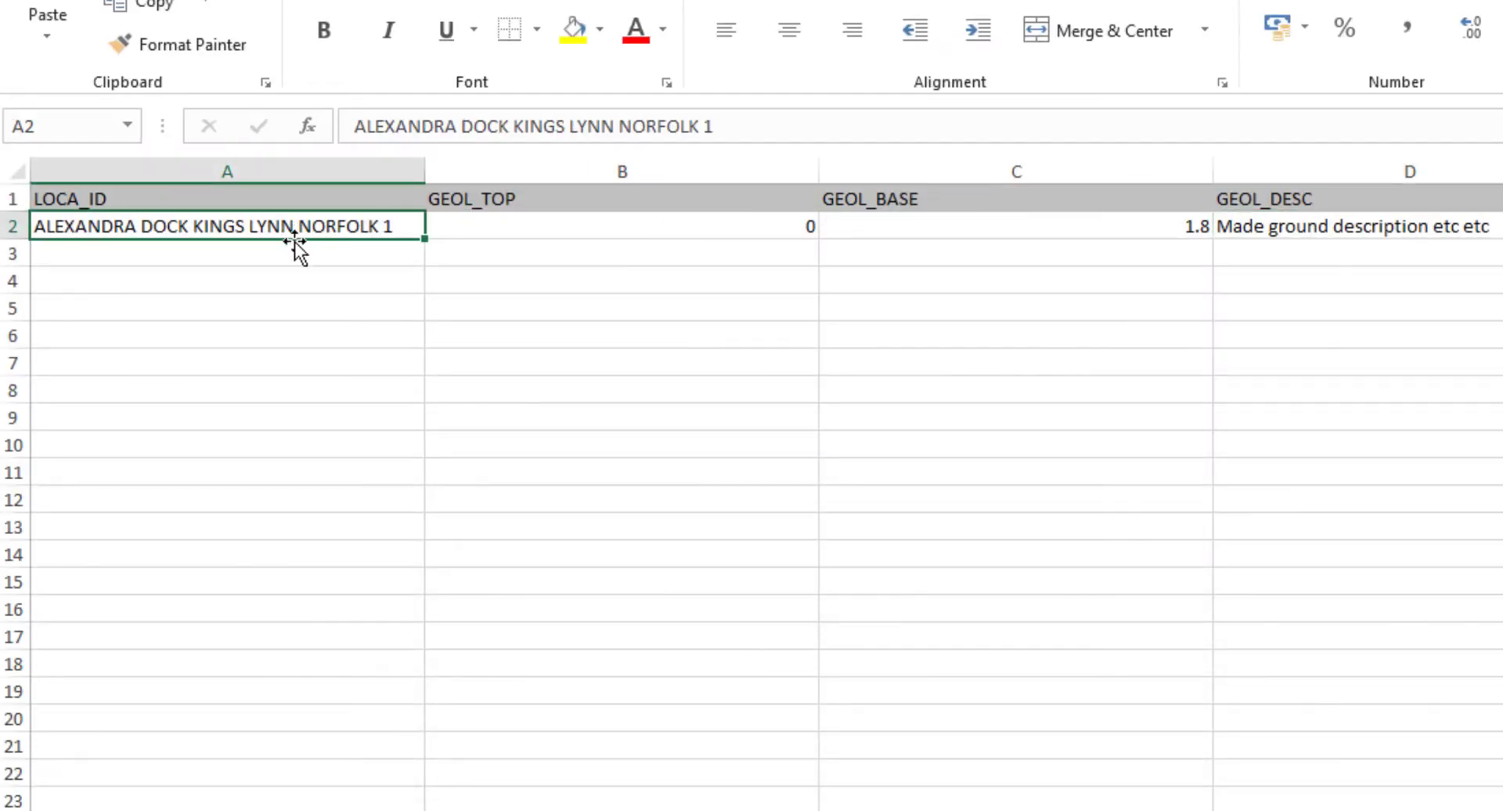
left_click_drag(761, 128, 354, 126)
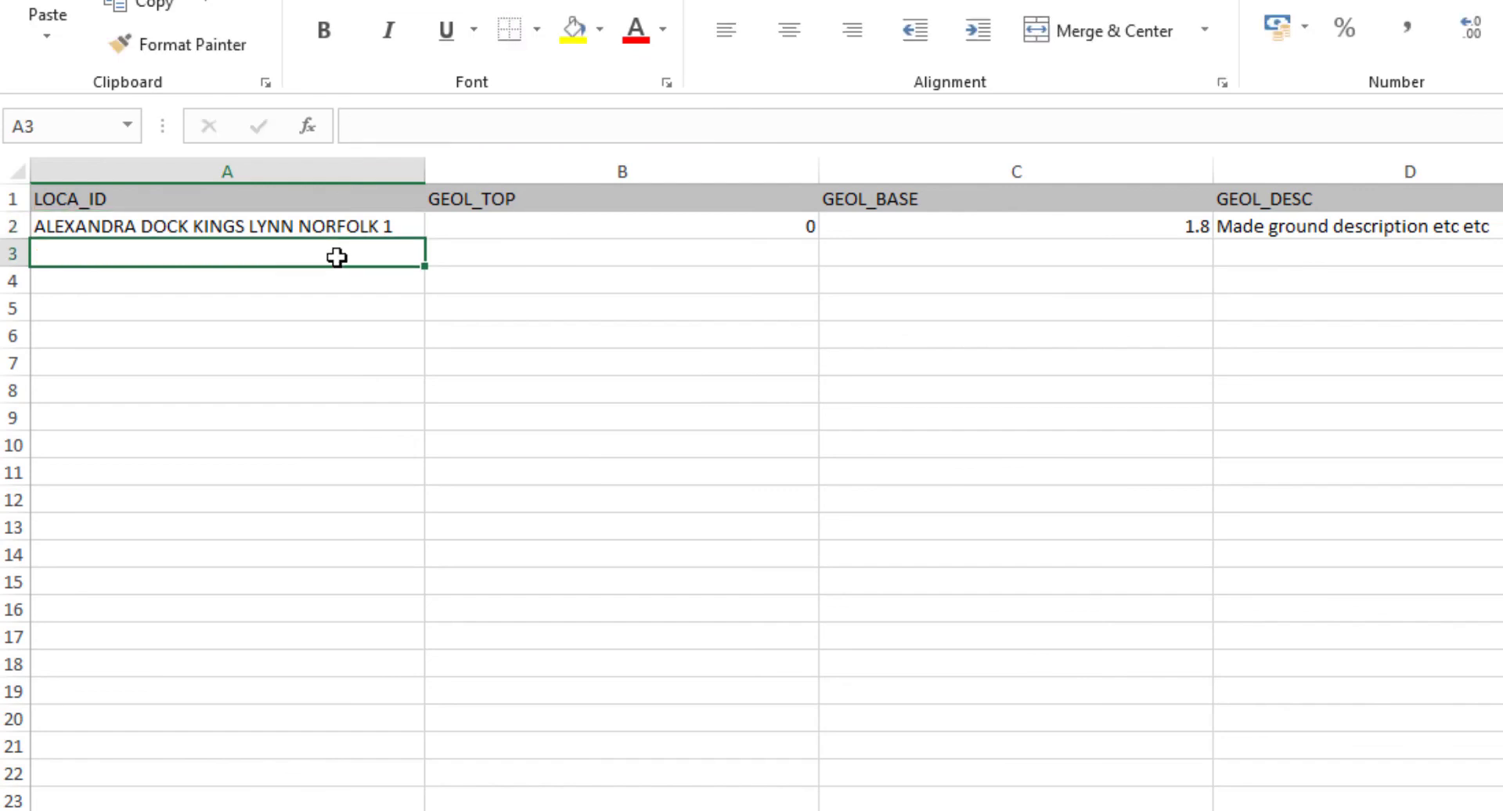
type("ALEXANDRA DOCK KINGS LYNN NORFOLK 1")
left_click(568, 378)
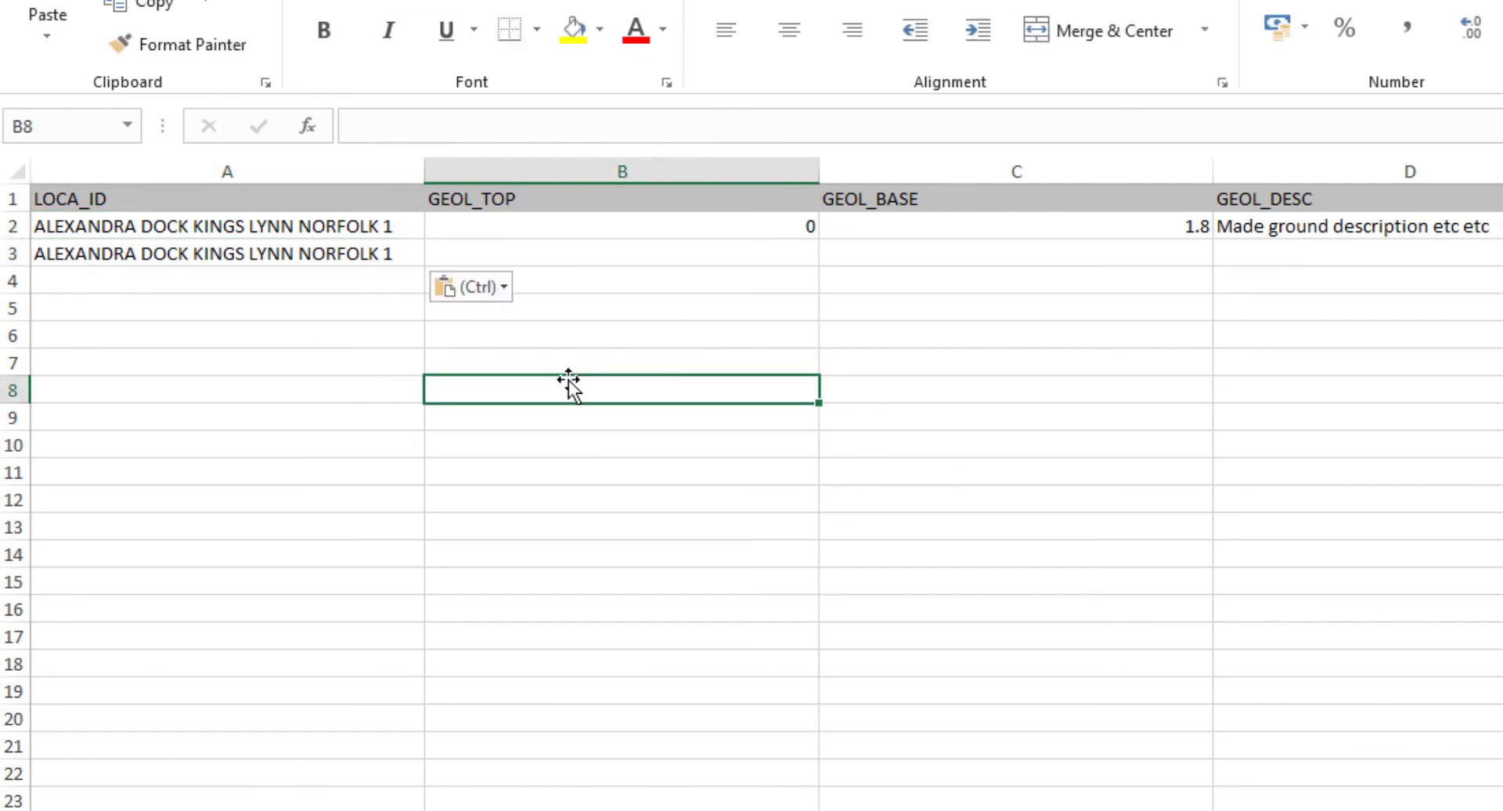
left_click(402, 227)
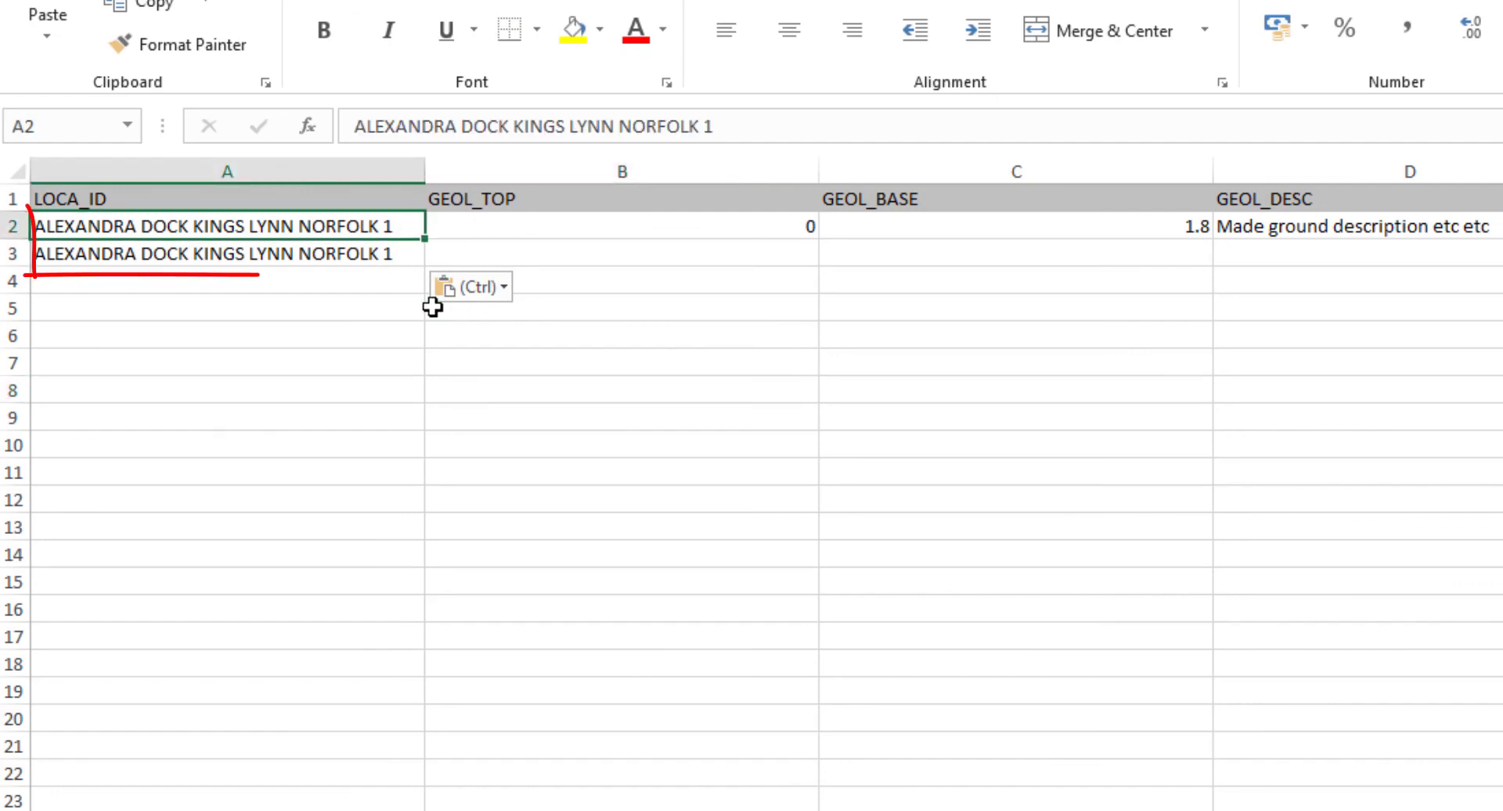
left_click(405, 252)
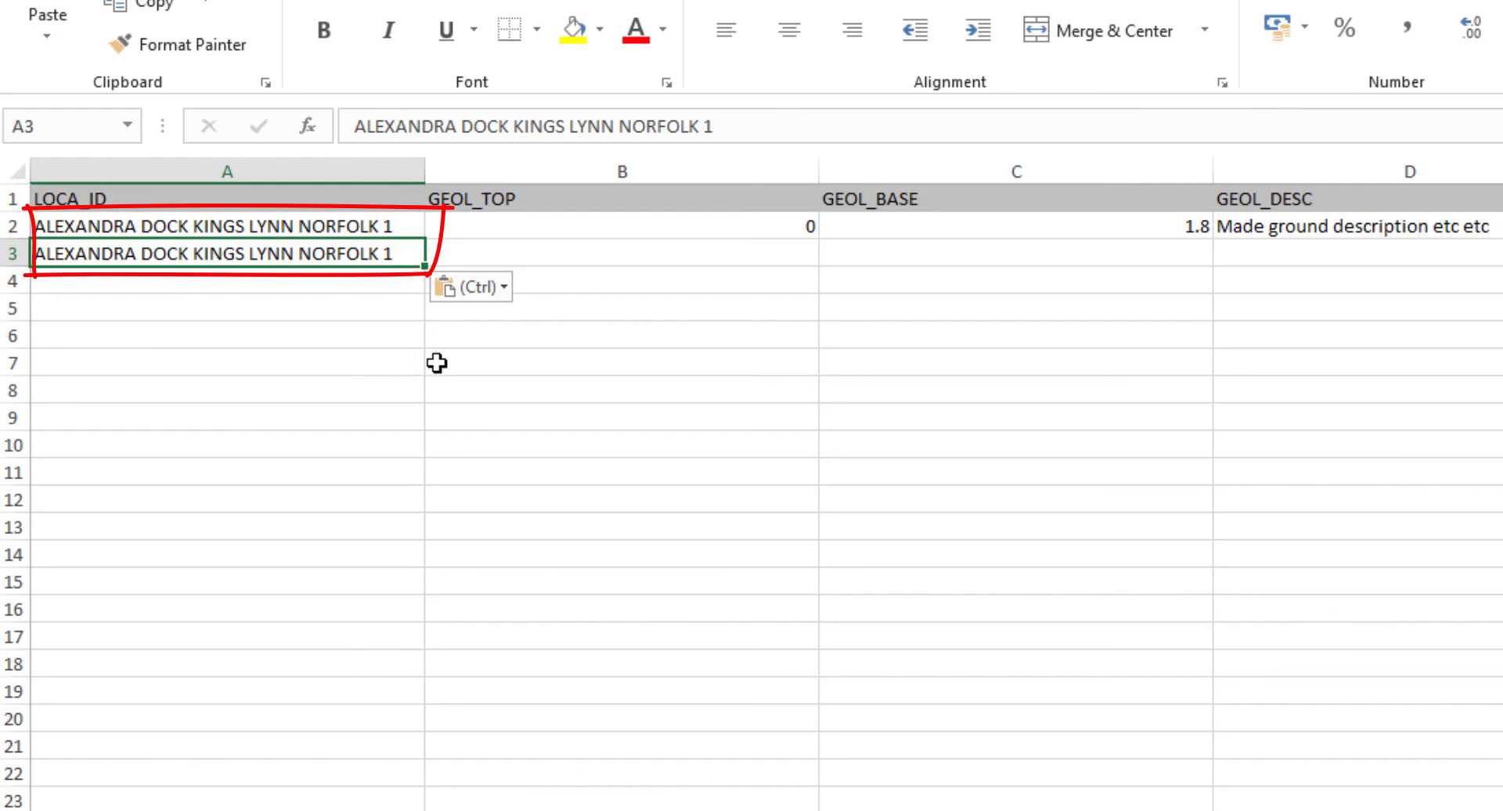
Enter GEOL_TOP 1.8 and, consulting the scanned log's strata depths, GEOL_BASE 3.8 for the second layer in row 3
left_click(681, 255)
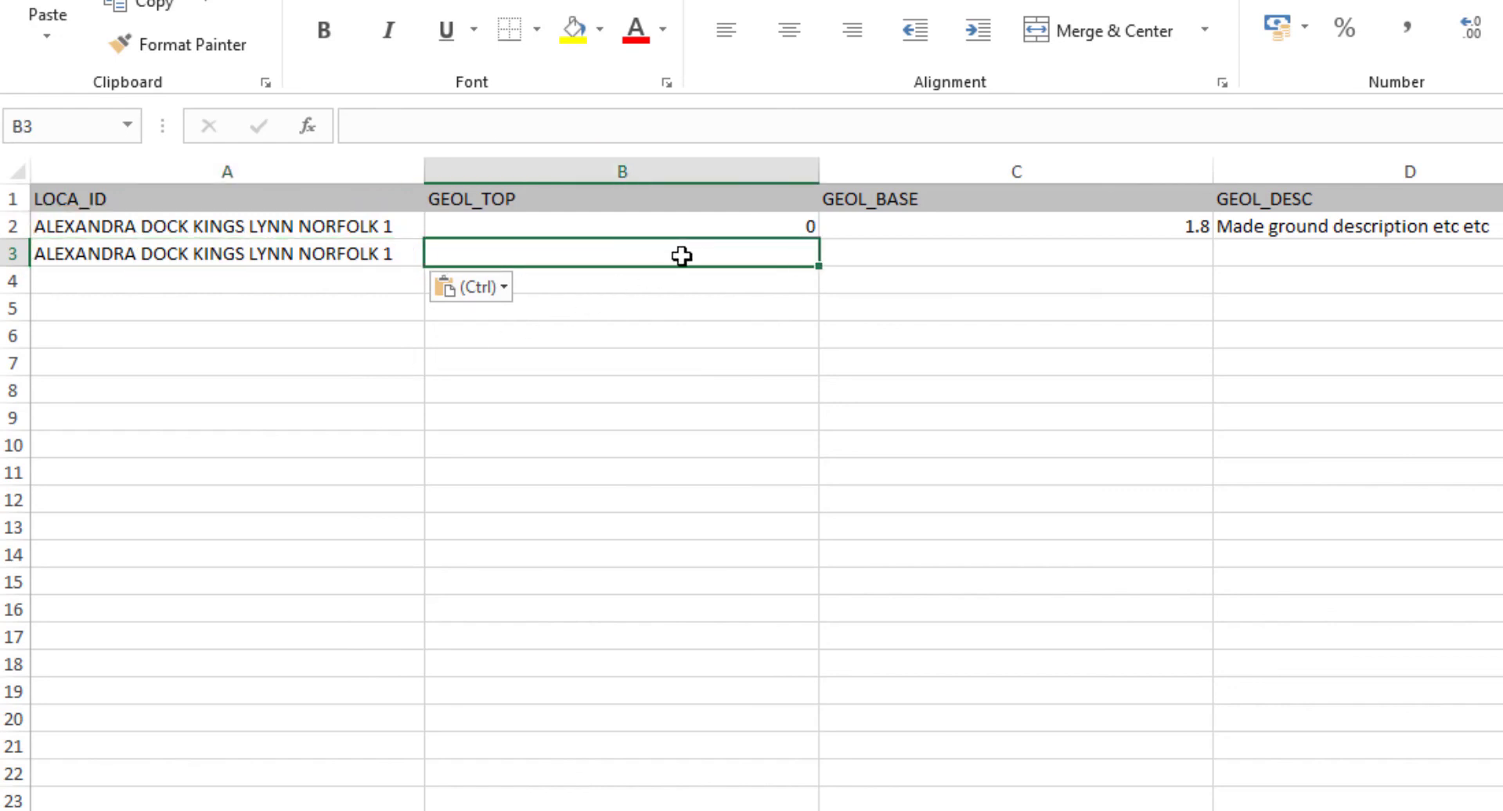
type("1.8")
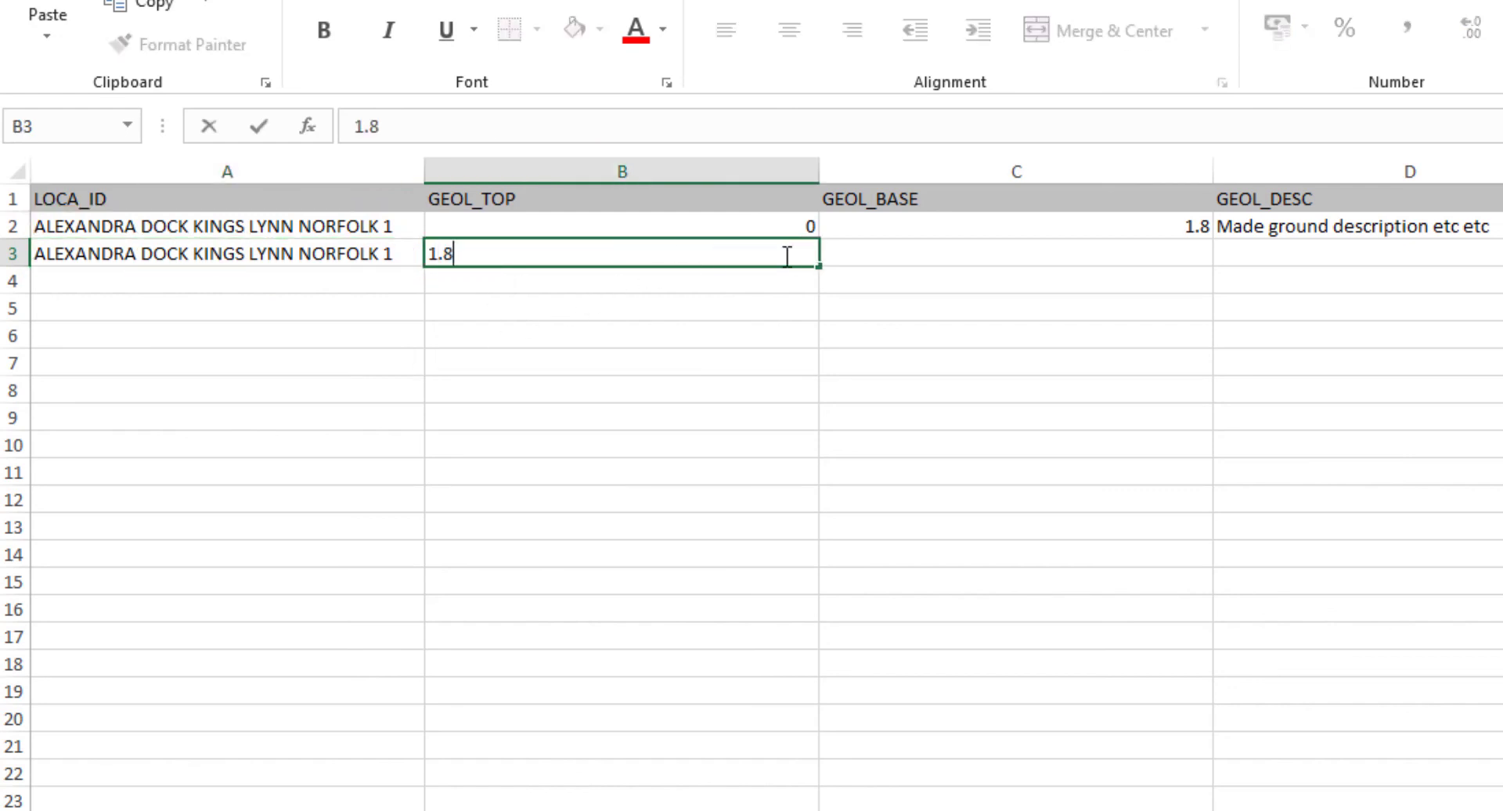
left_click(1059, 256)
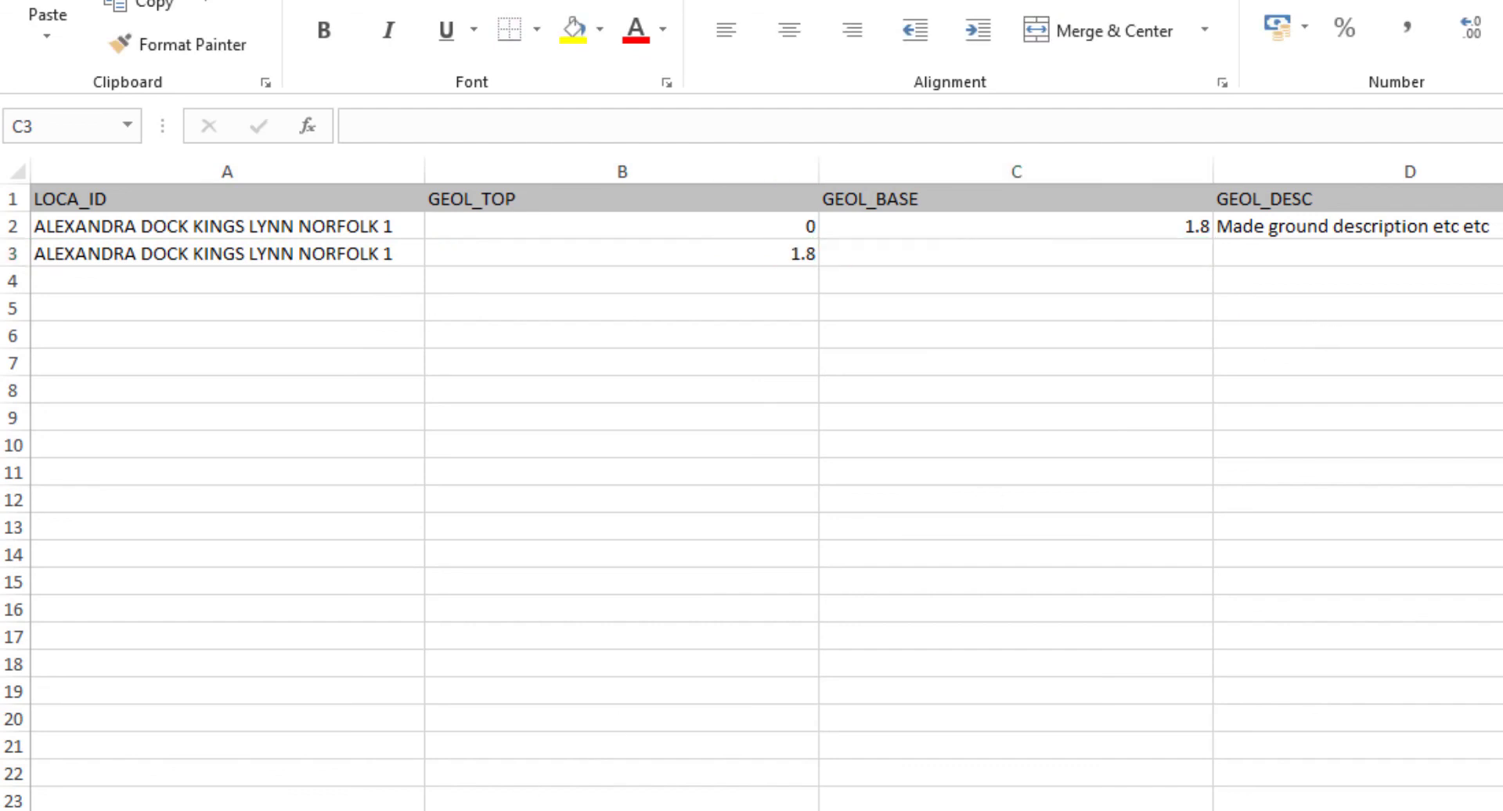
key("alt+Tab")
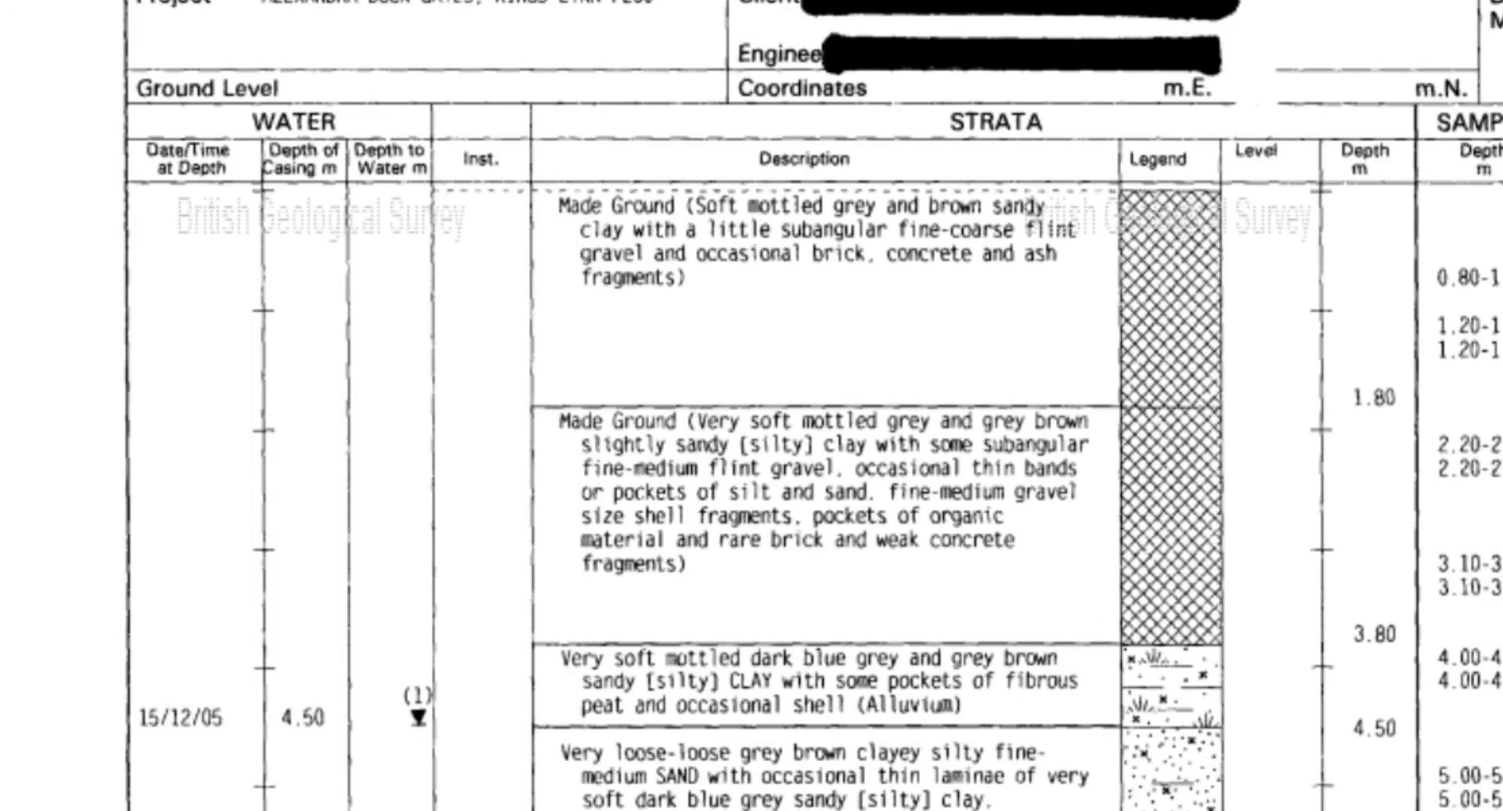
key("alt+Tab")
type("3.8")
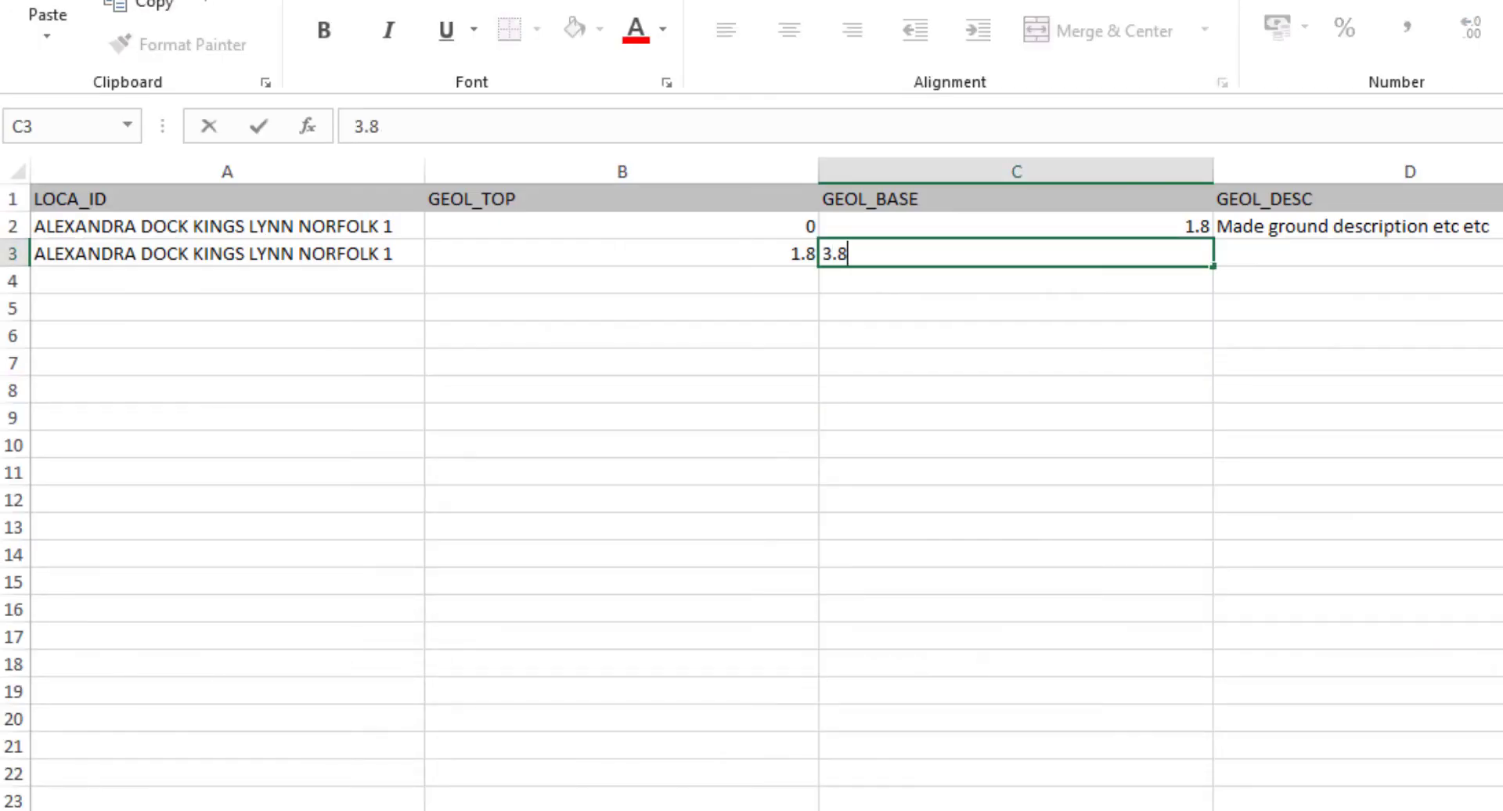
Enter "the descrtion" as the second layer's GEOL_DESC and 305 as its GEOL_LEG code in row 3
left_click(1429, 264)
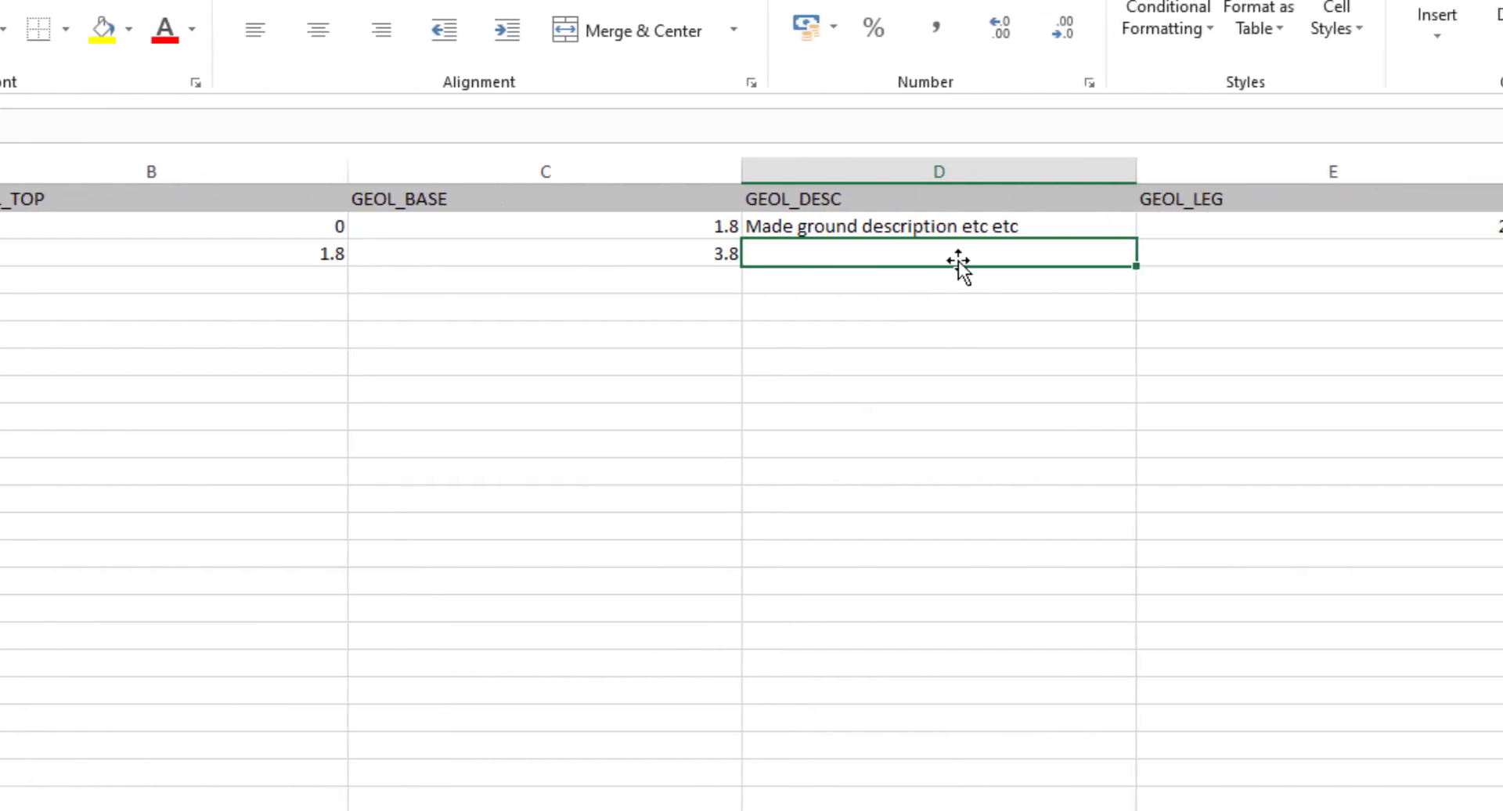
type("the descrtion")
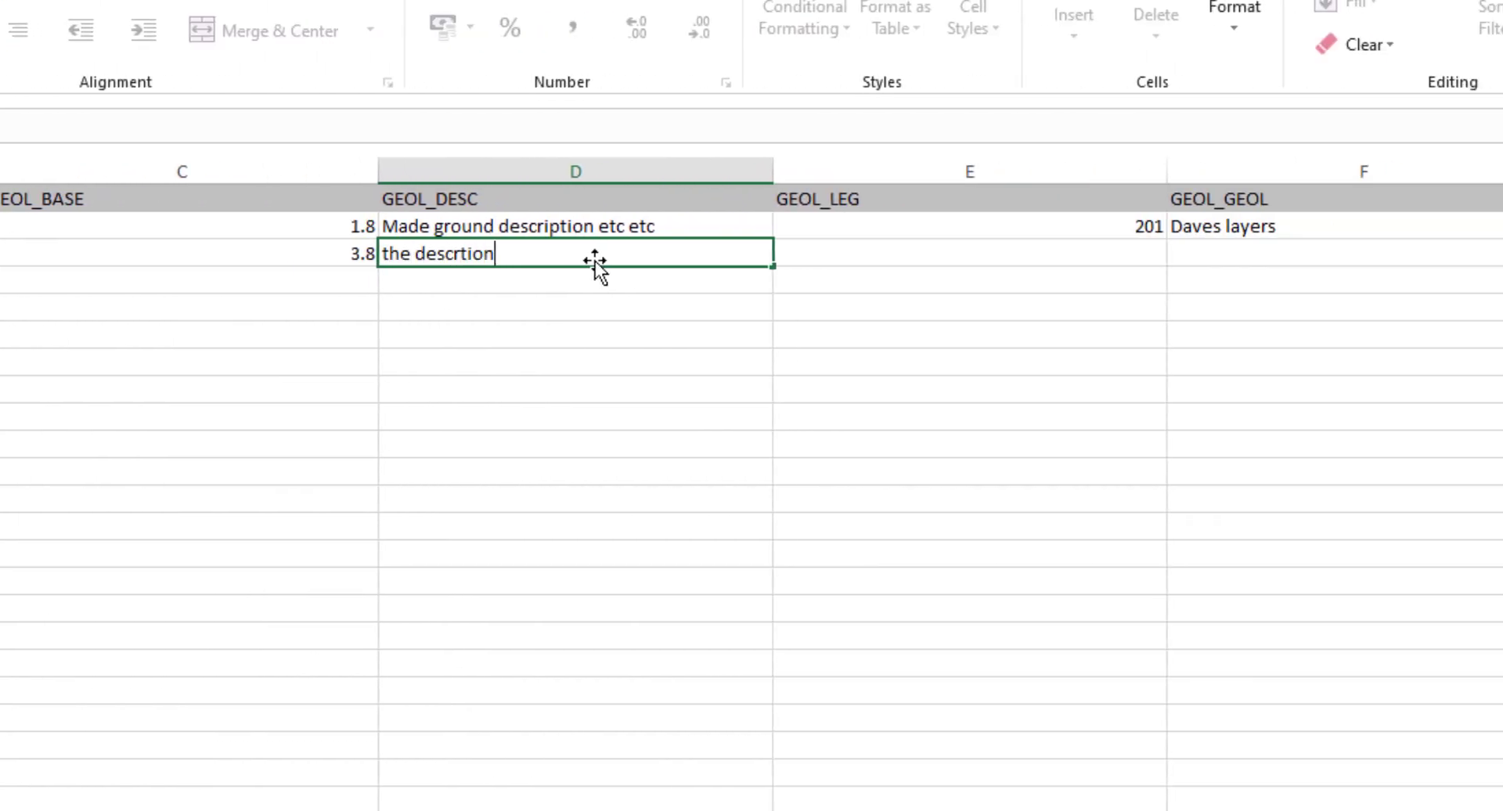
left_click(991, 260)
type("305")
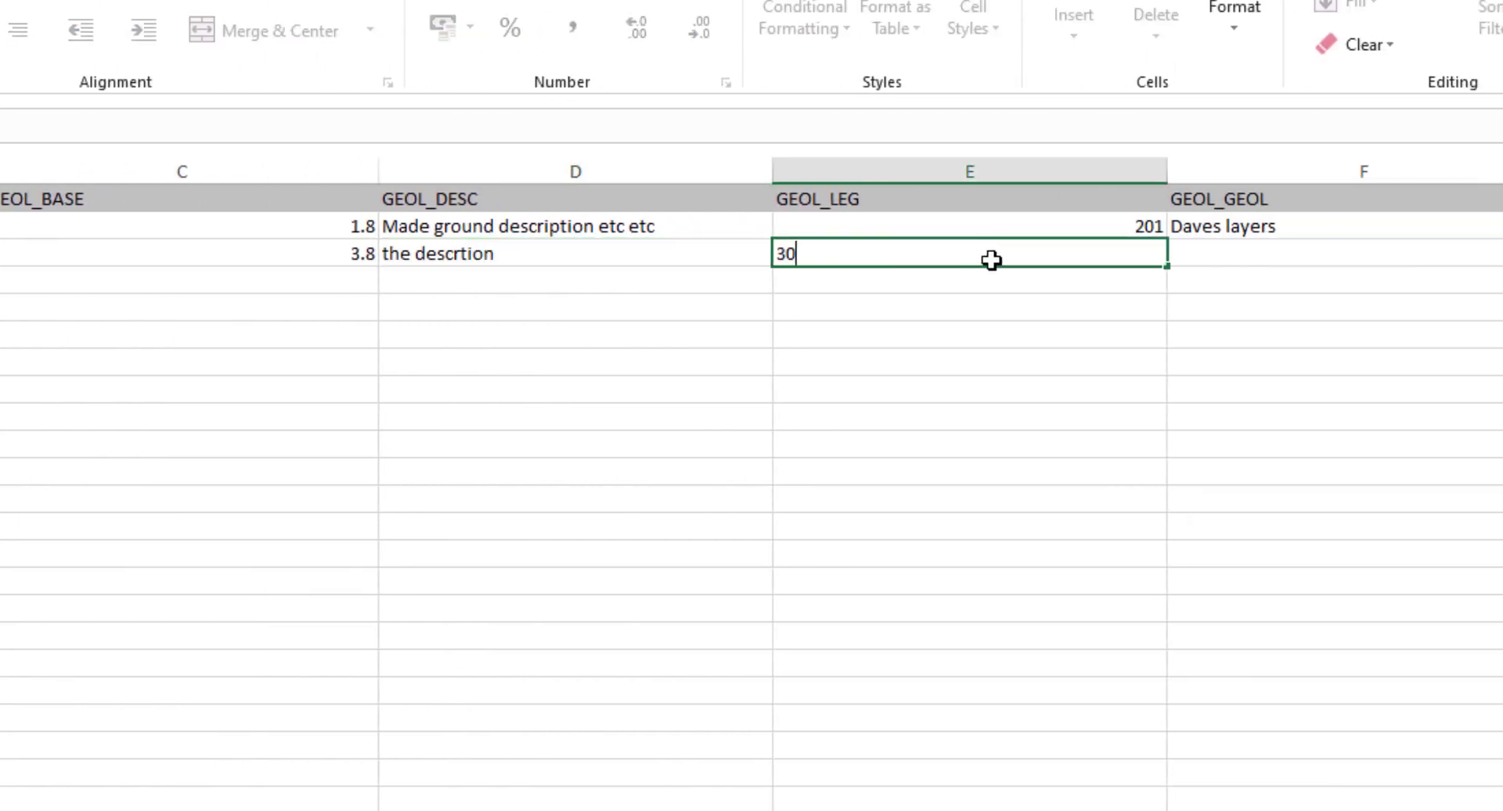
Enter "Brians layer" as the second layer's GEOL_GEOL value in row 3
left_click(1214, 254)
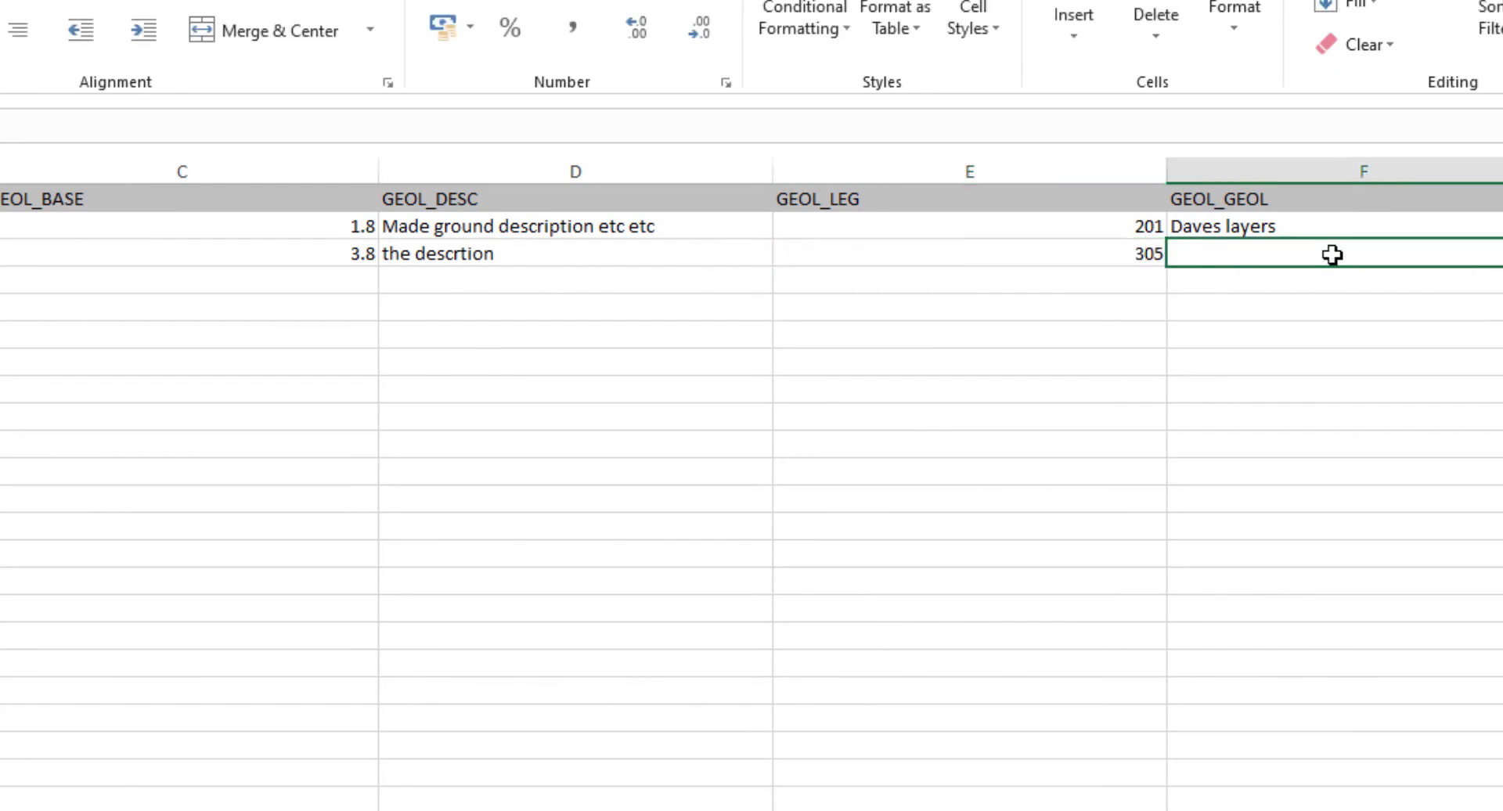
type("Brians layer")
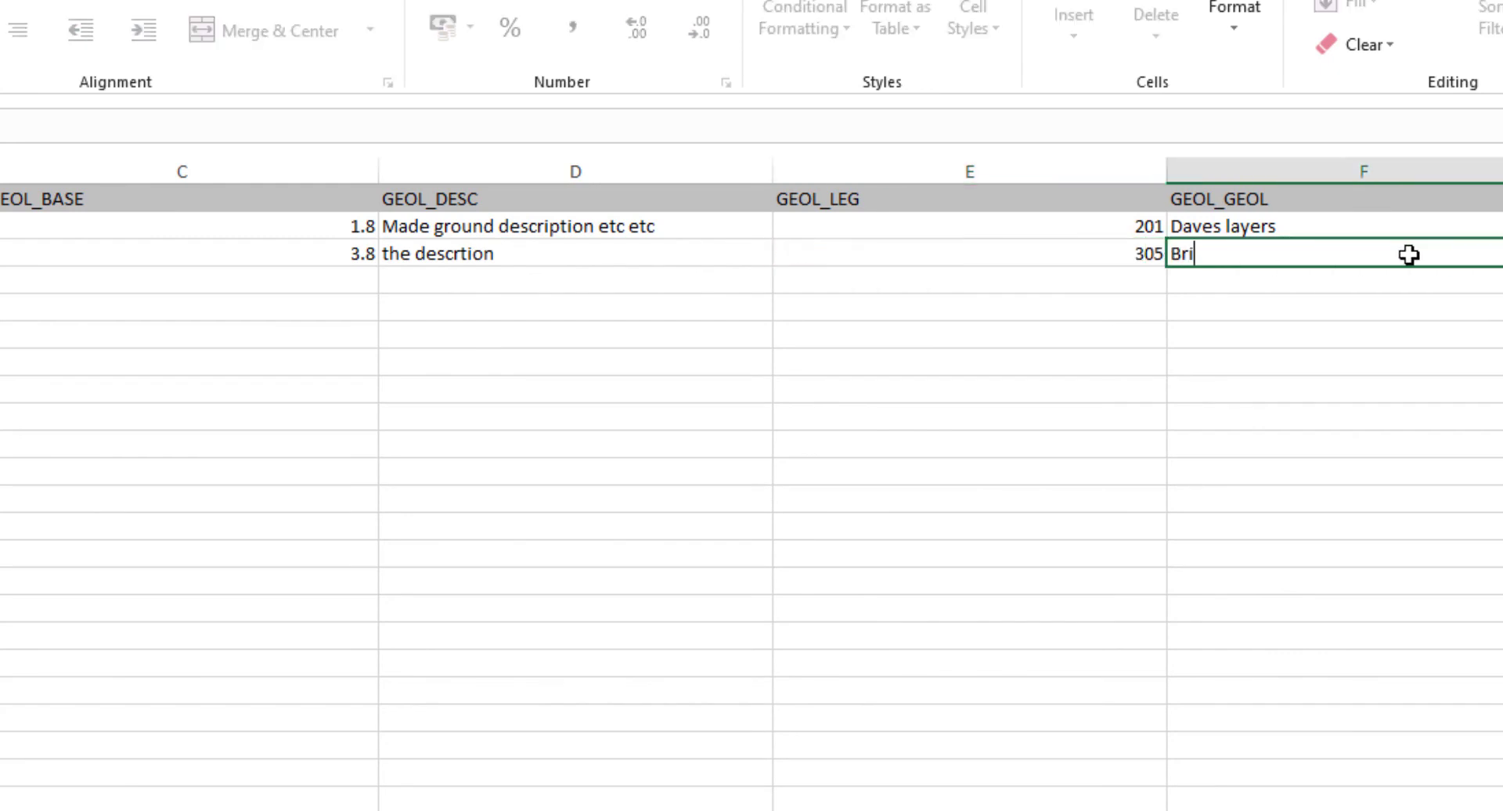
left_click(1308, 308)
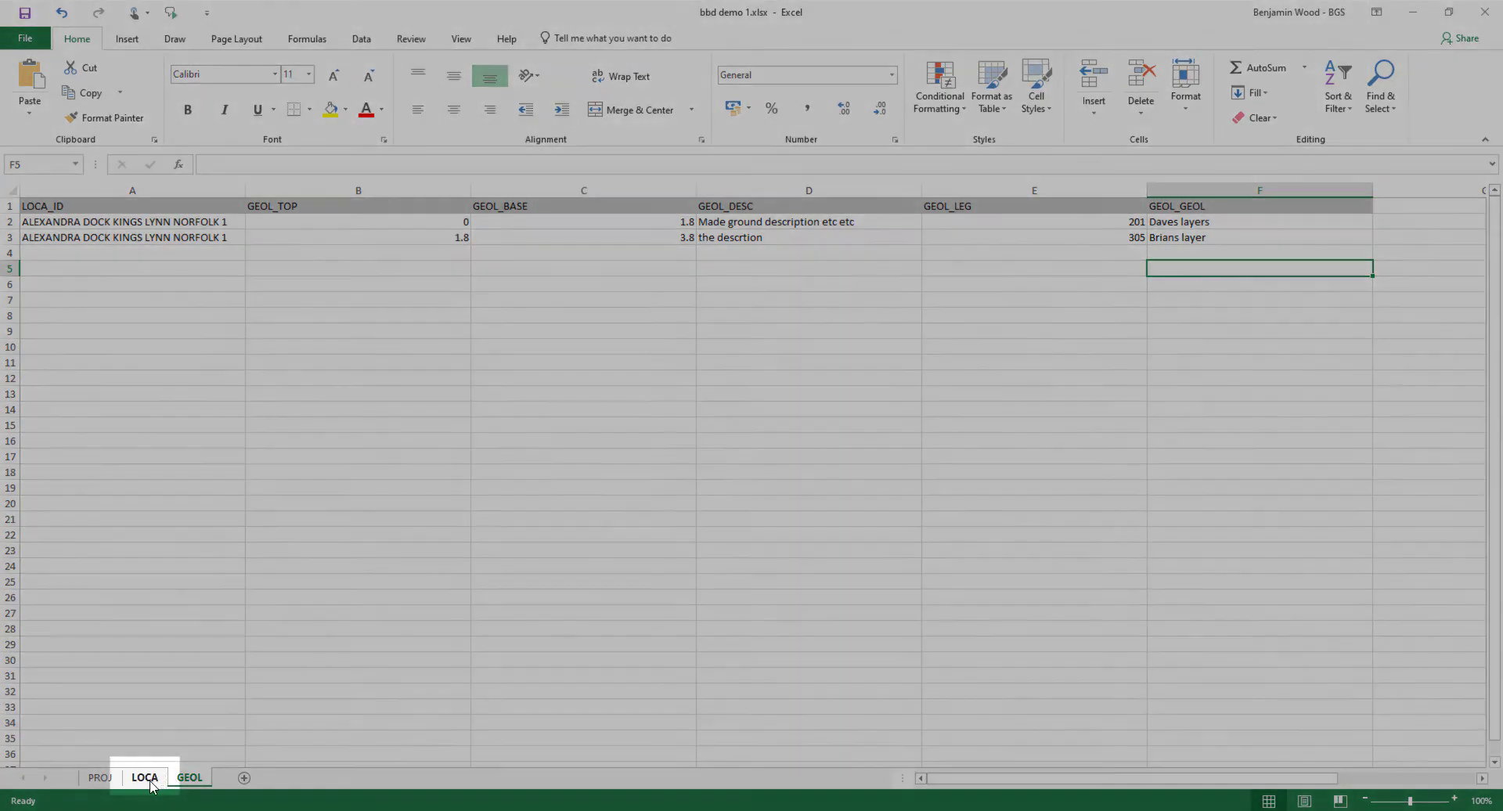
Copy the borehole ID "ALEXANDRA DOCK KINGS LYNN NORFOLK 3" from the LOCA sheet into LOCA_ID in row 4 of the GEOL sheet
left_click(145, 778)
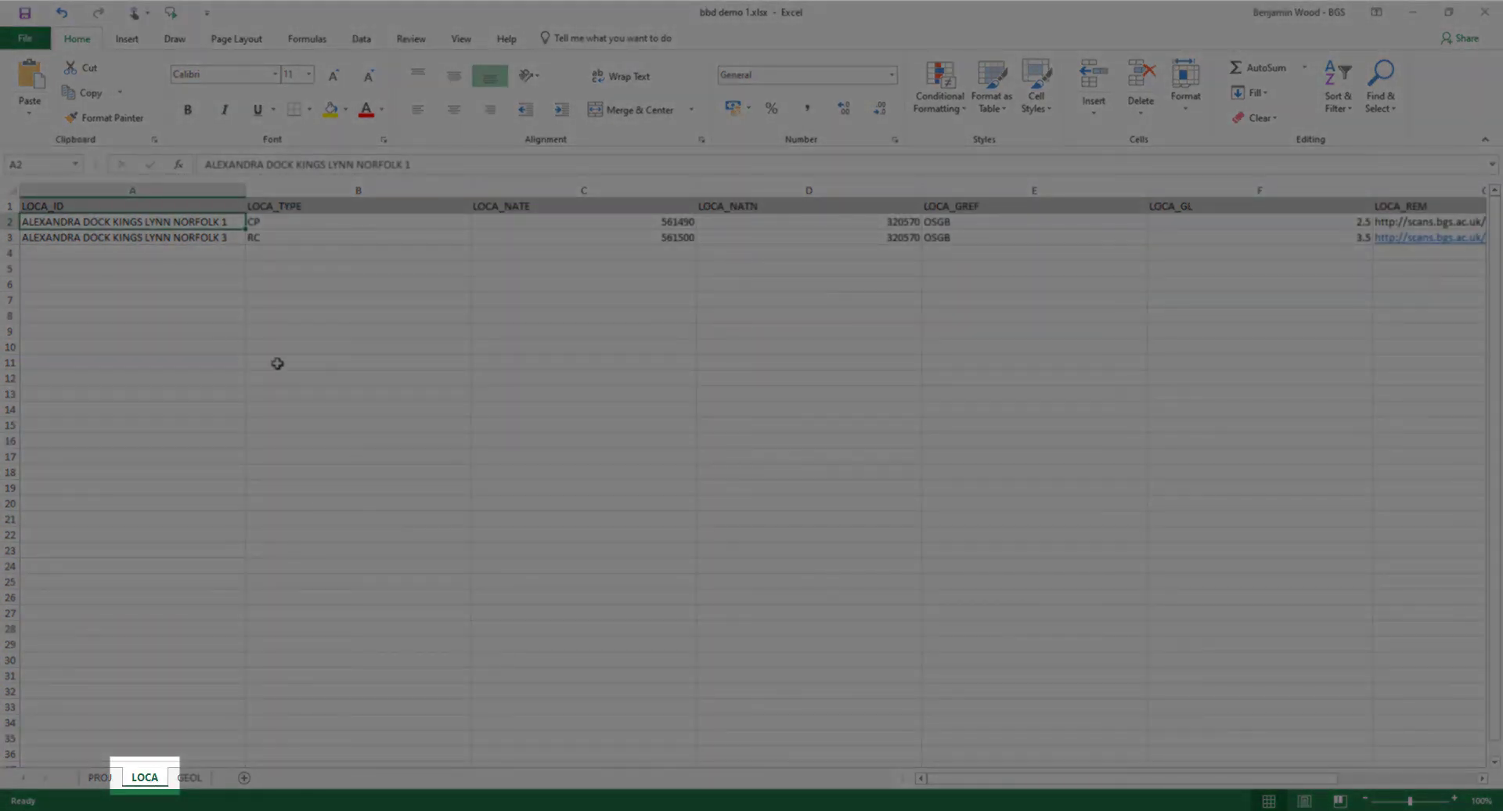
left_click(215, 238)
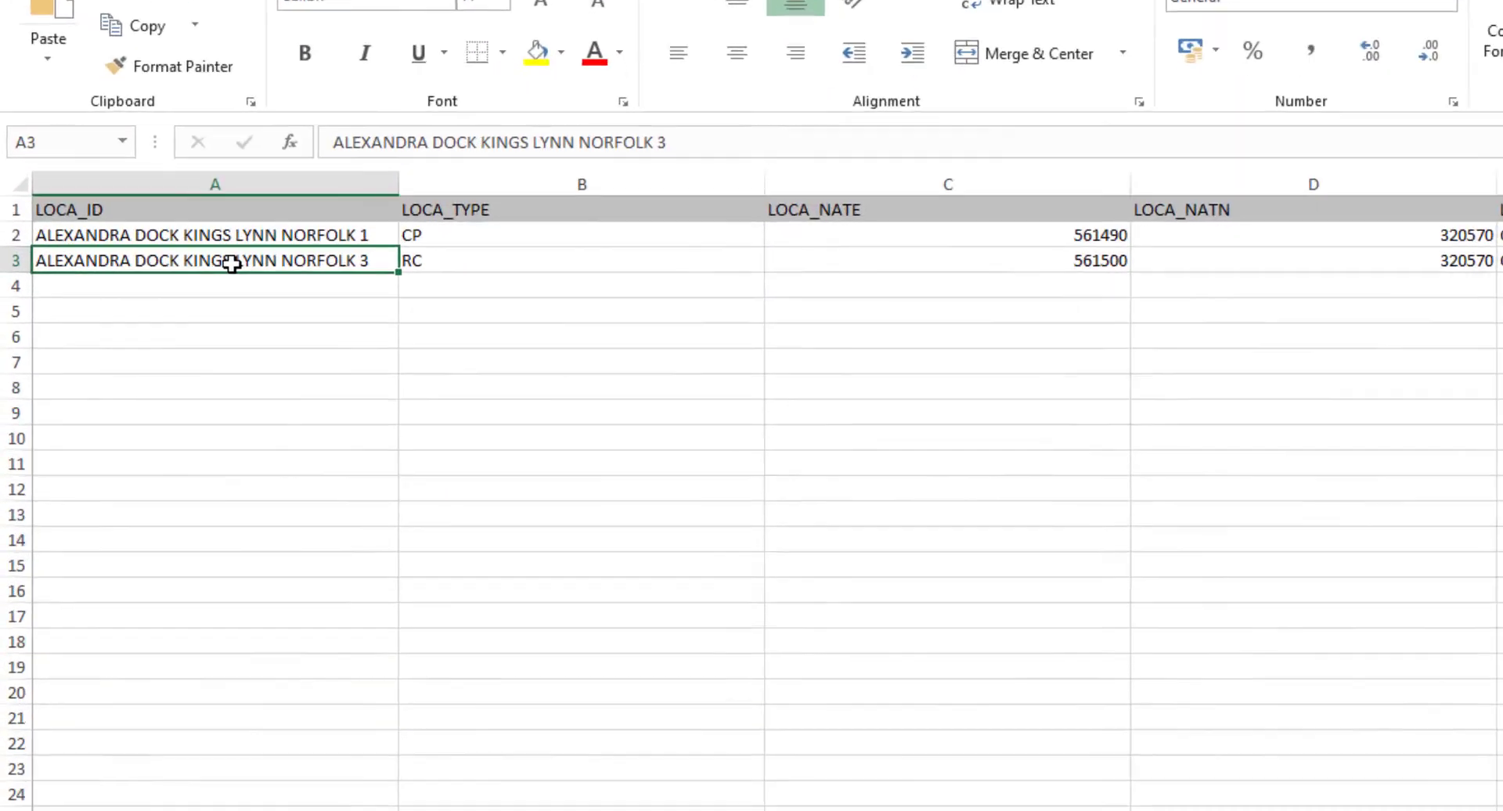
left_click(429, 163)
left_click_drag(965, 119, 465, 119)
key("ctrl+c")
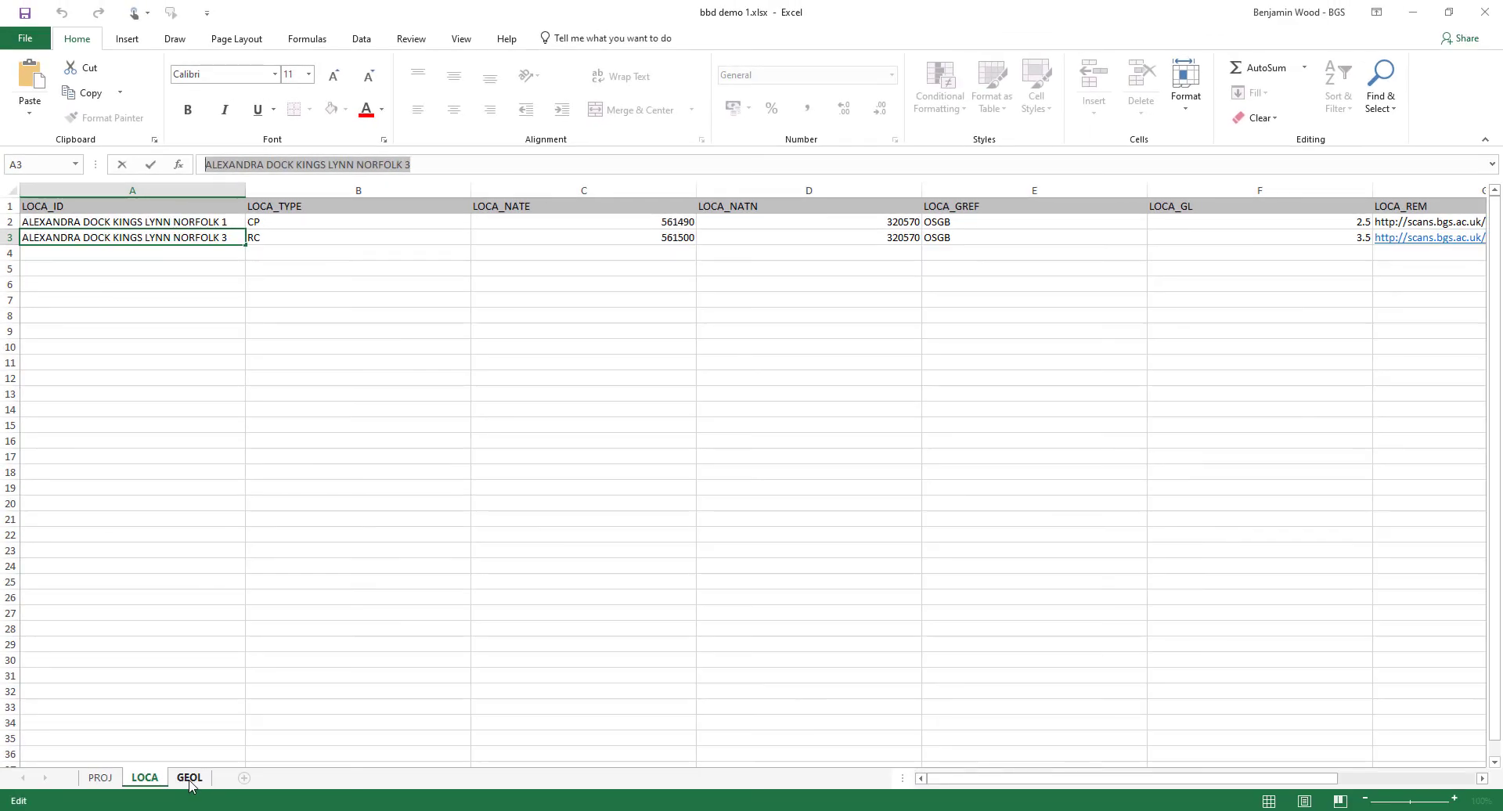
left_click(190, 779)
left_click(196, 253)
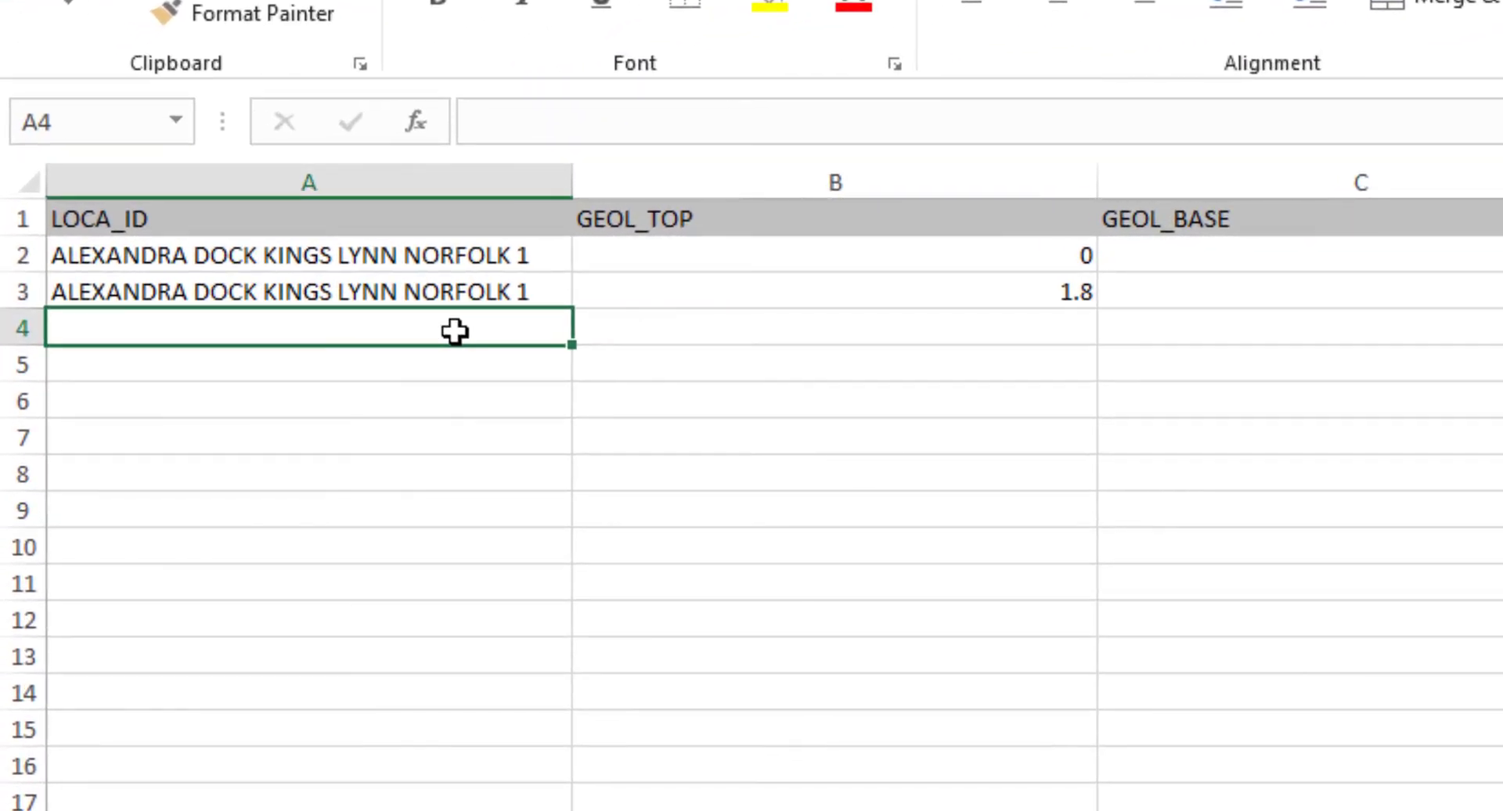
key("ctrl+v")
Enter GEOL_TOP 0 and GEOL_BASE 2.5 for the first layer of borehole 3 in row 4
left_click(882, 327)
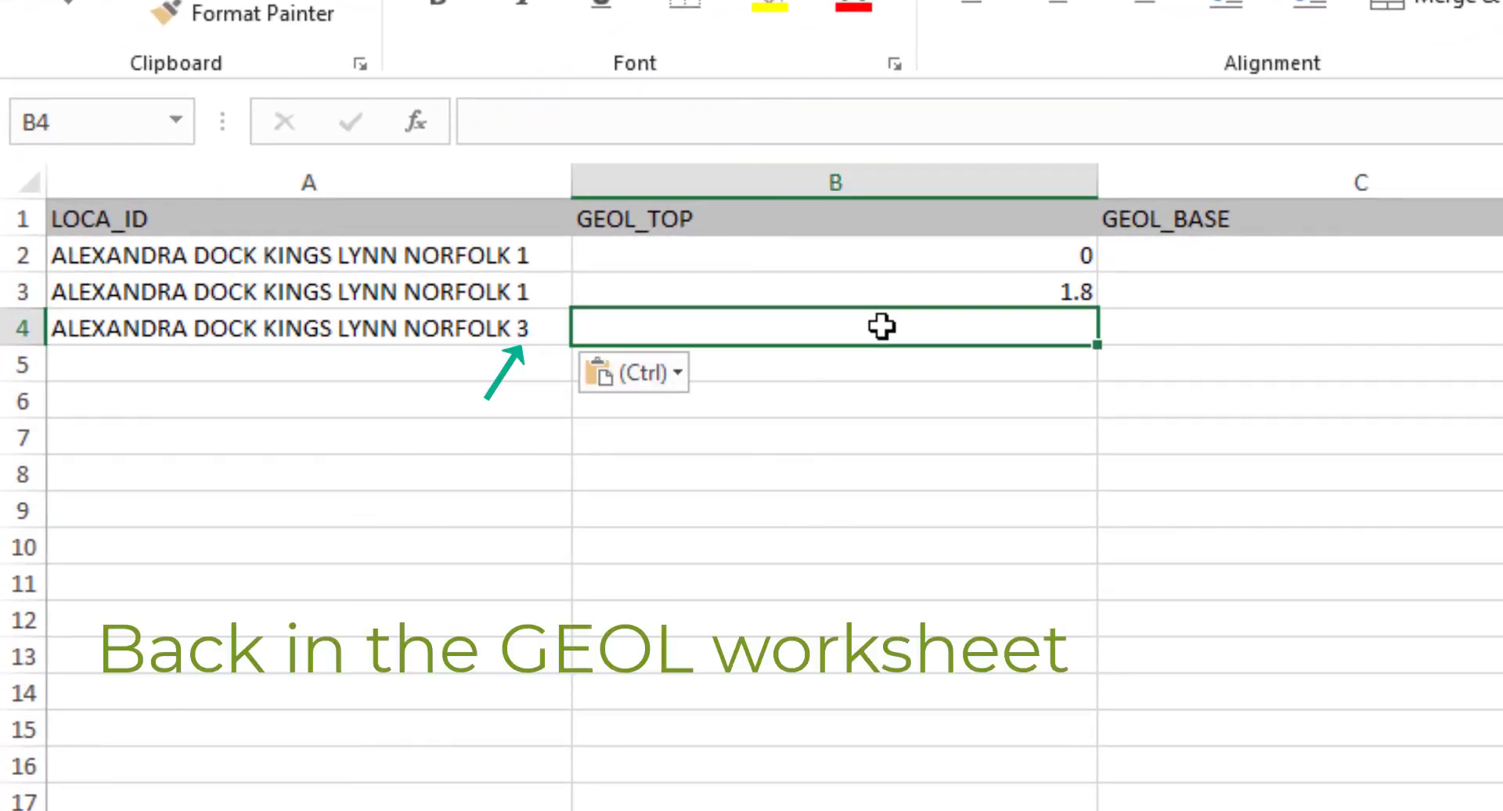
type("0")
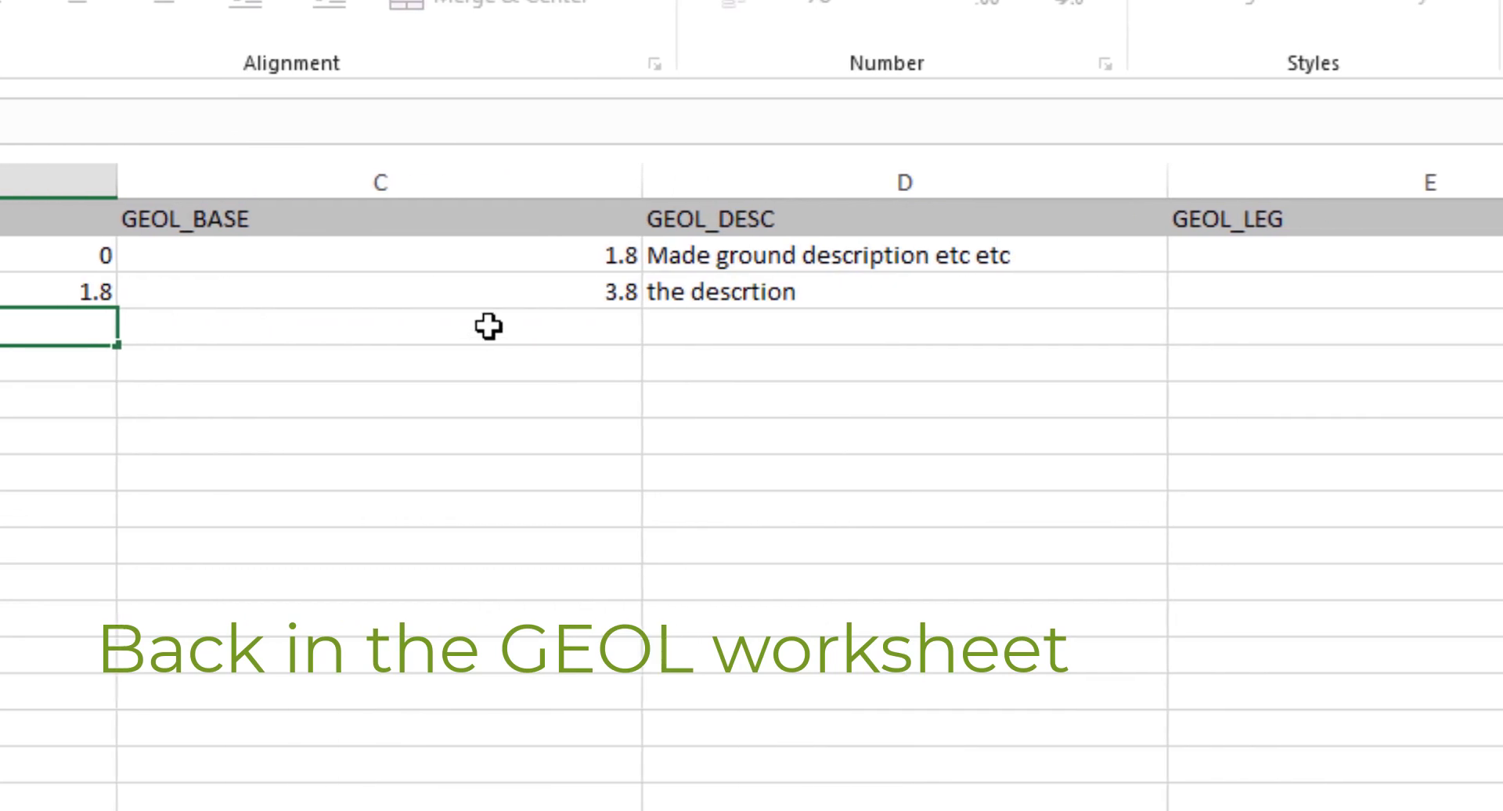
left_click(488, 326)
type("2.5")
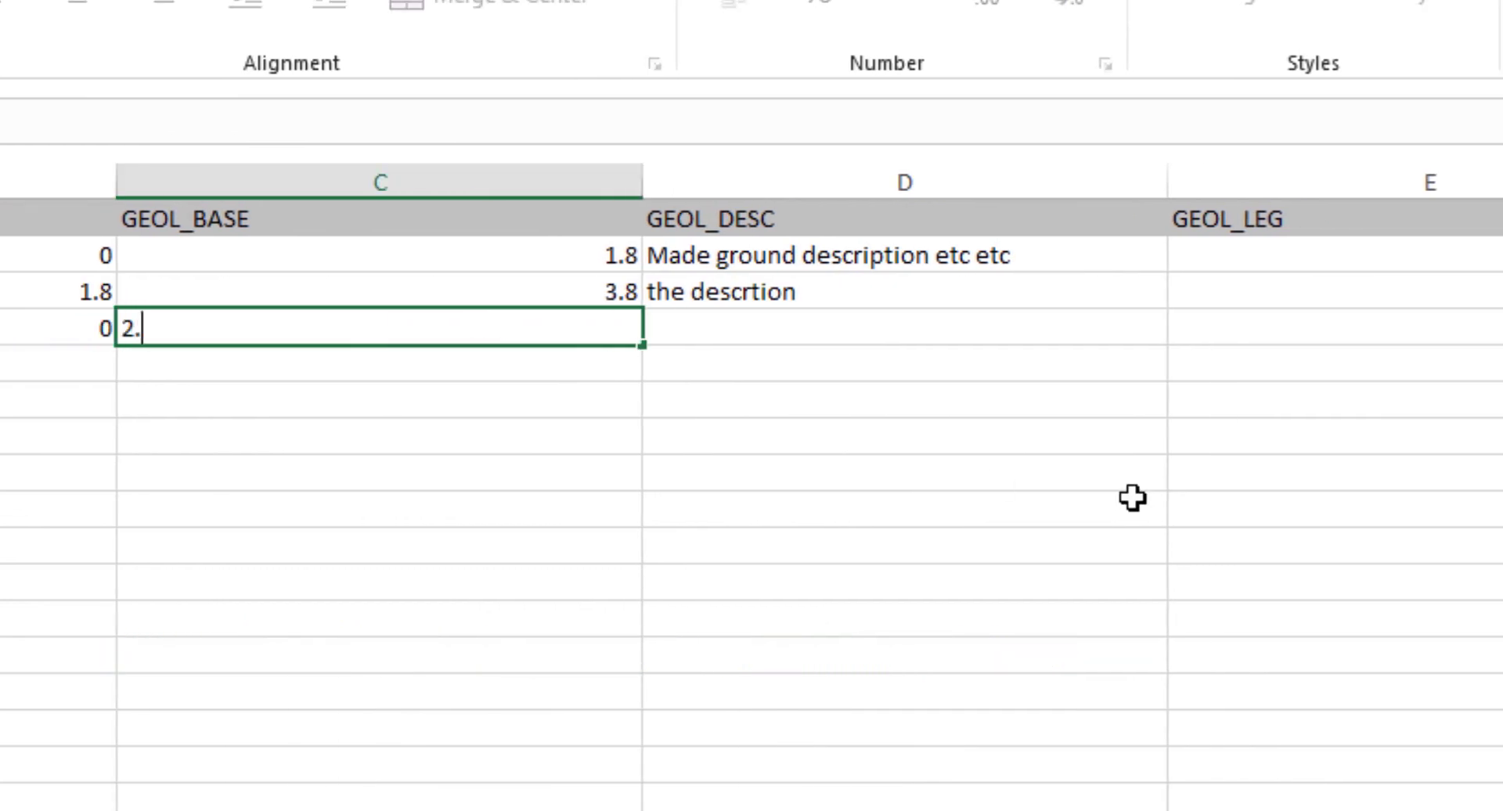
Enter "sdsad" as the GEOL_DESC and 123 as the GEOL_LEG code for borehole 3's layer in row 4
left_click(930, 324)
type("sd")
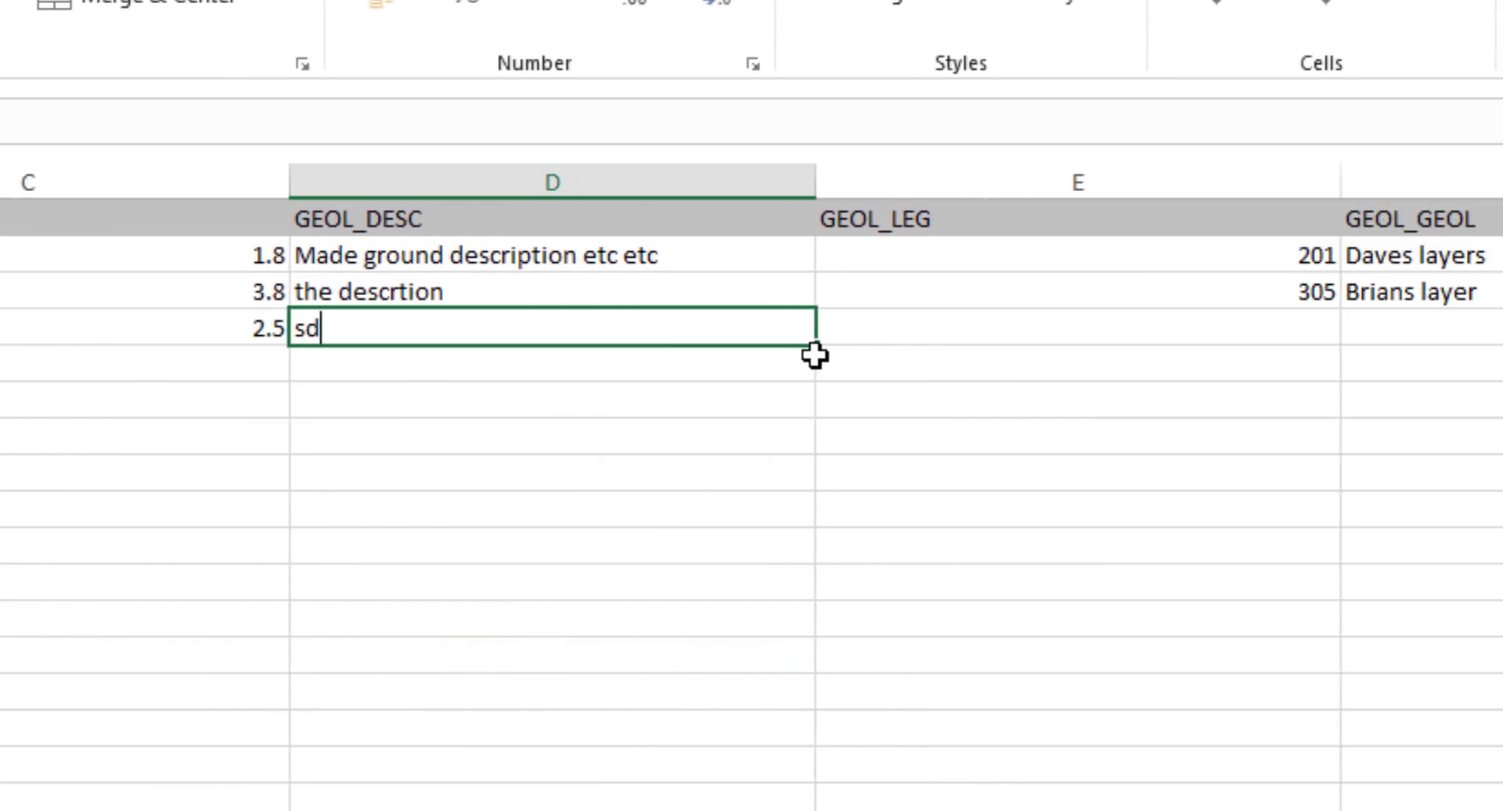
type("sad")
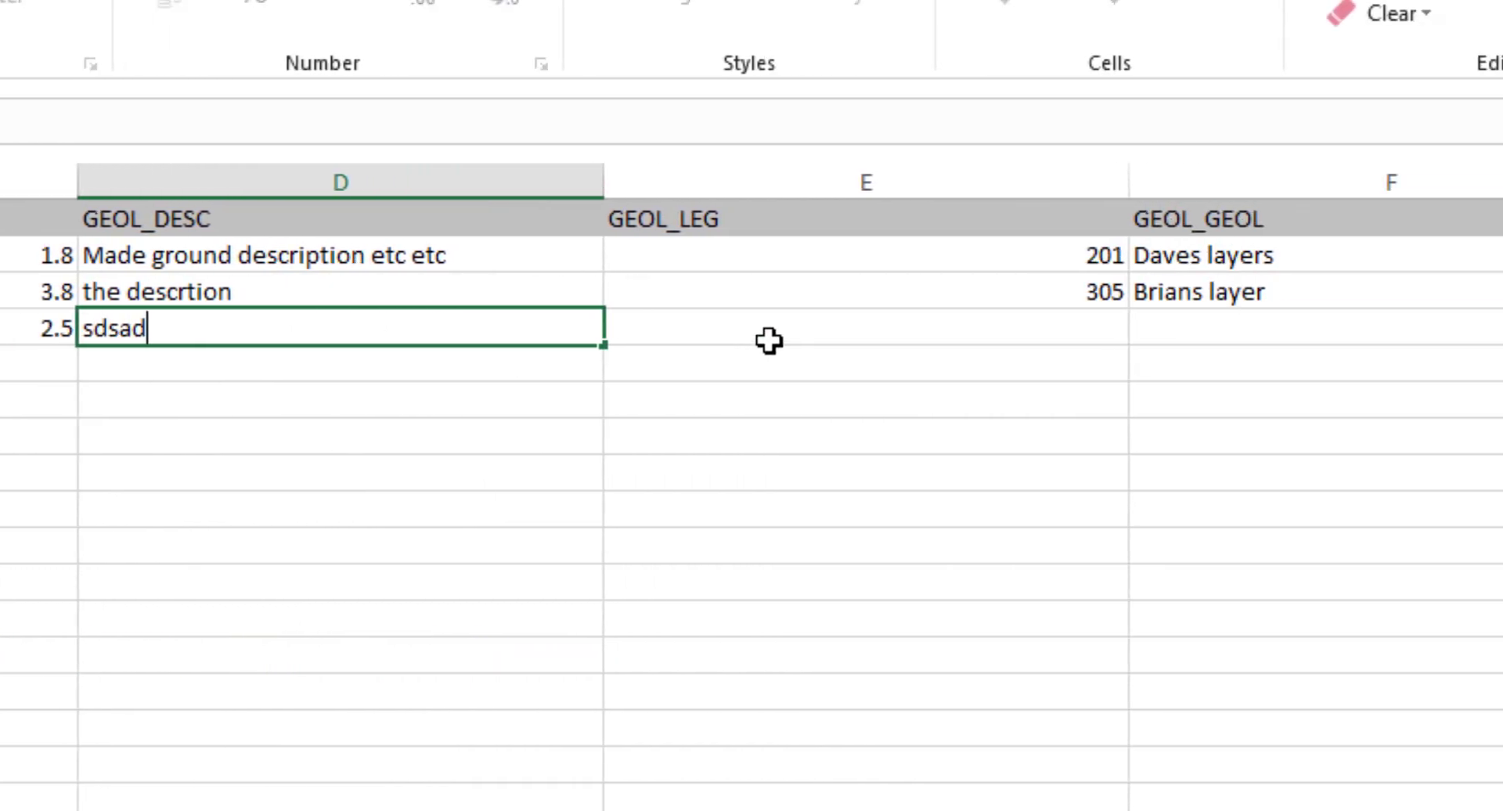
left_click(979, 339)
type("123")
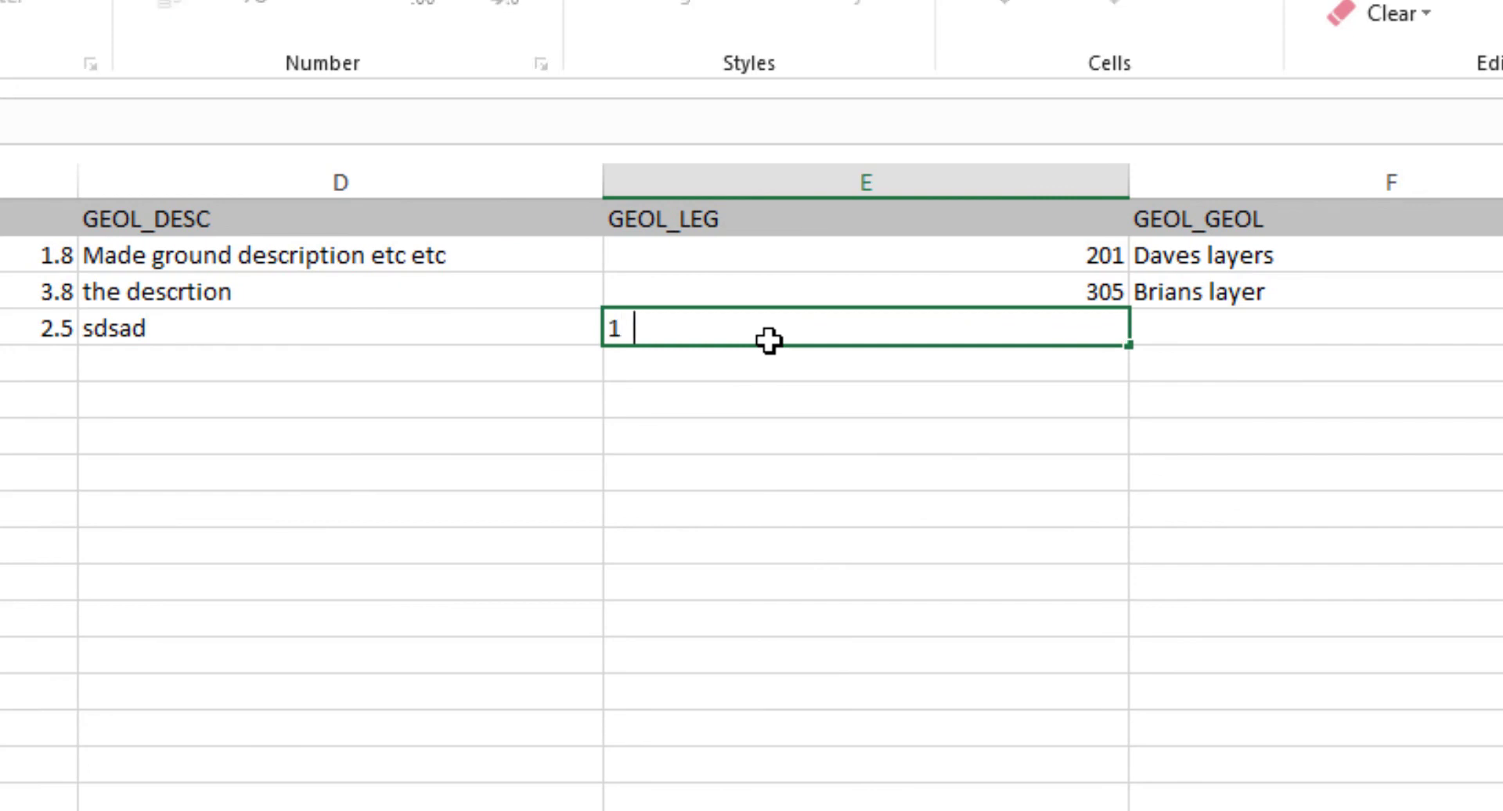
Enter "Barbaras layer" as the GEOL_GEOL value in row 4 and save the workbook
left_click(1269, 305)
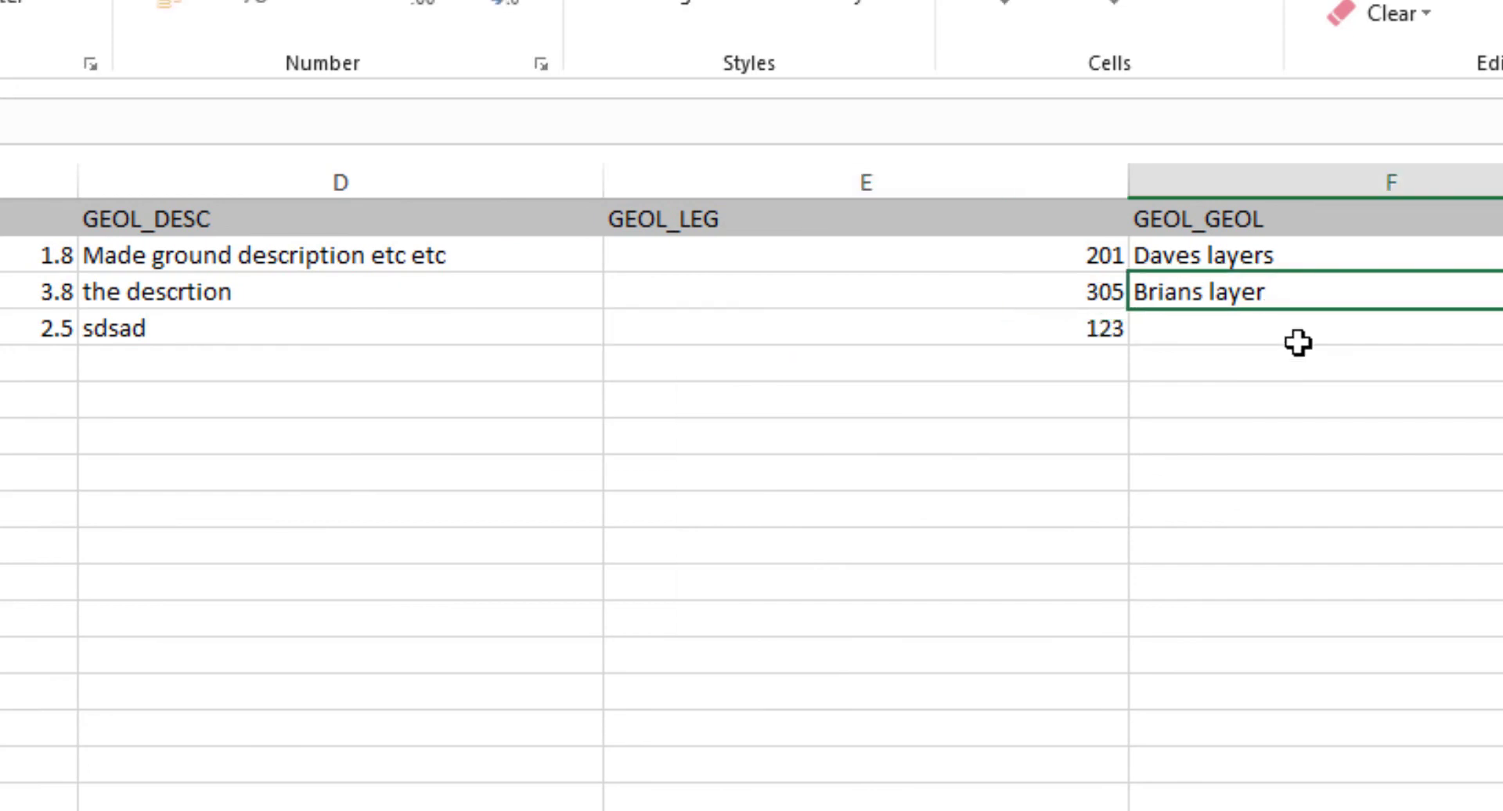
left_click(1283, 338)
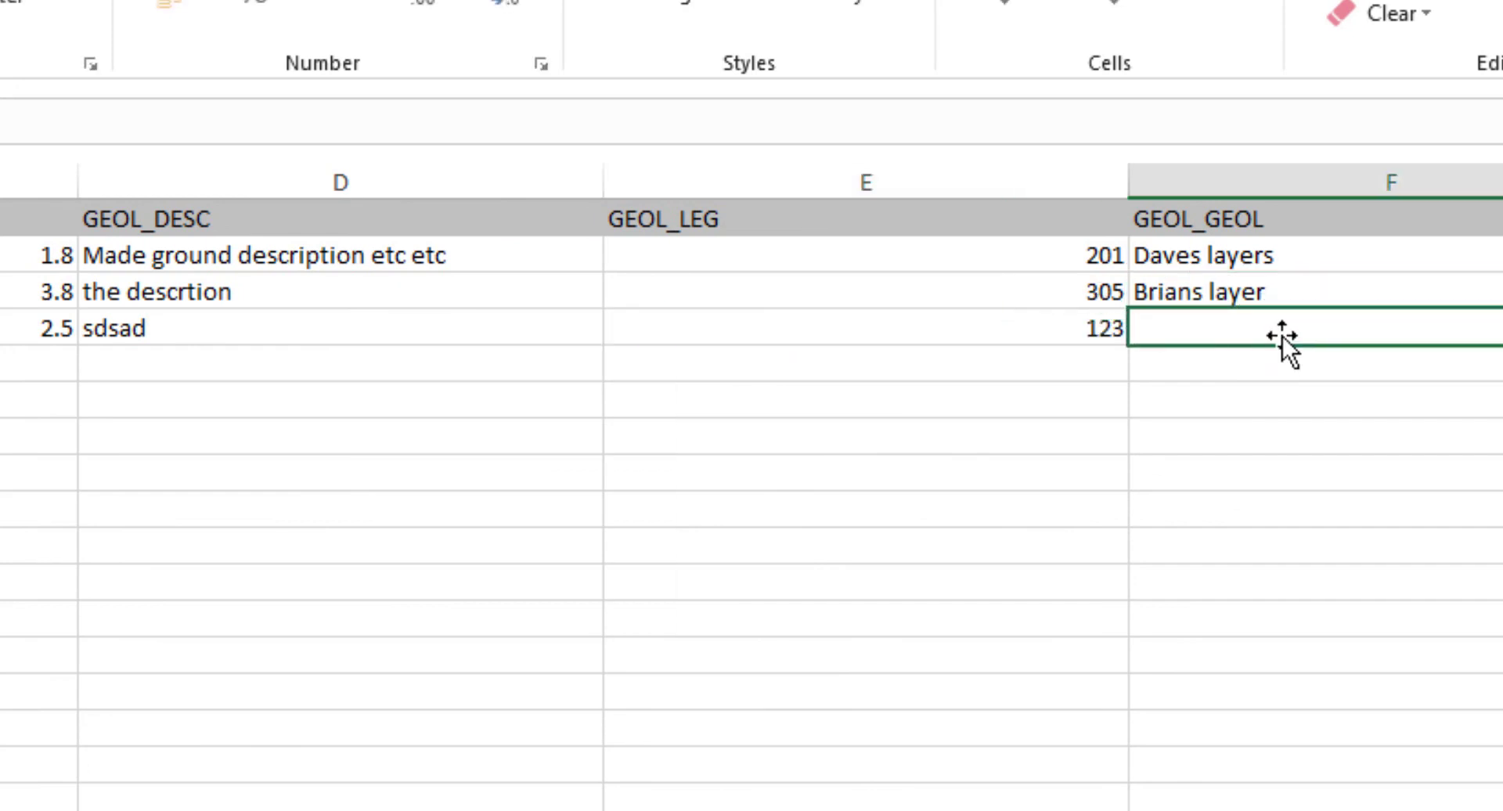
type("Bar")
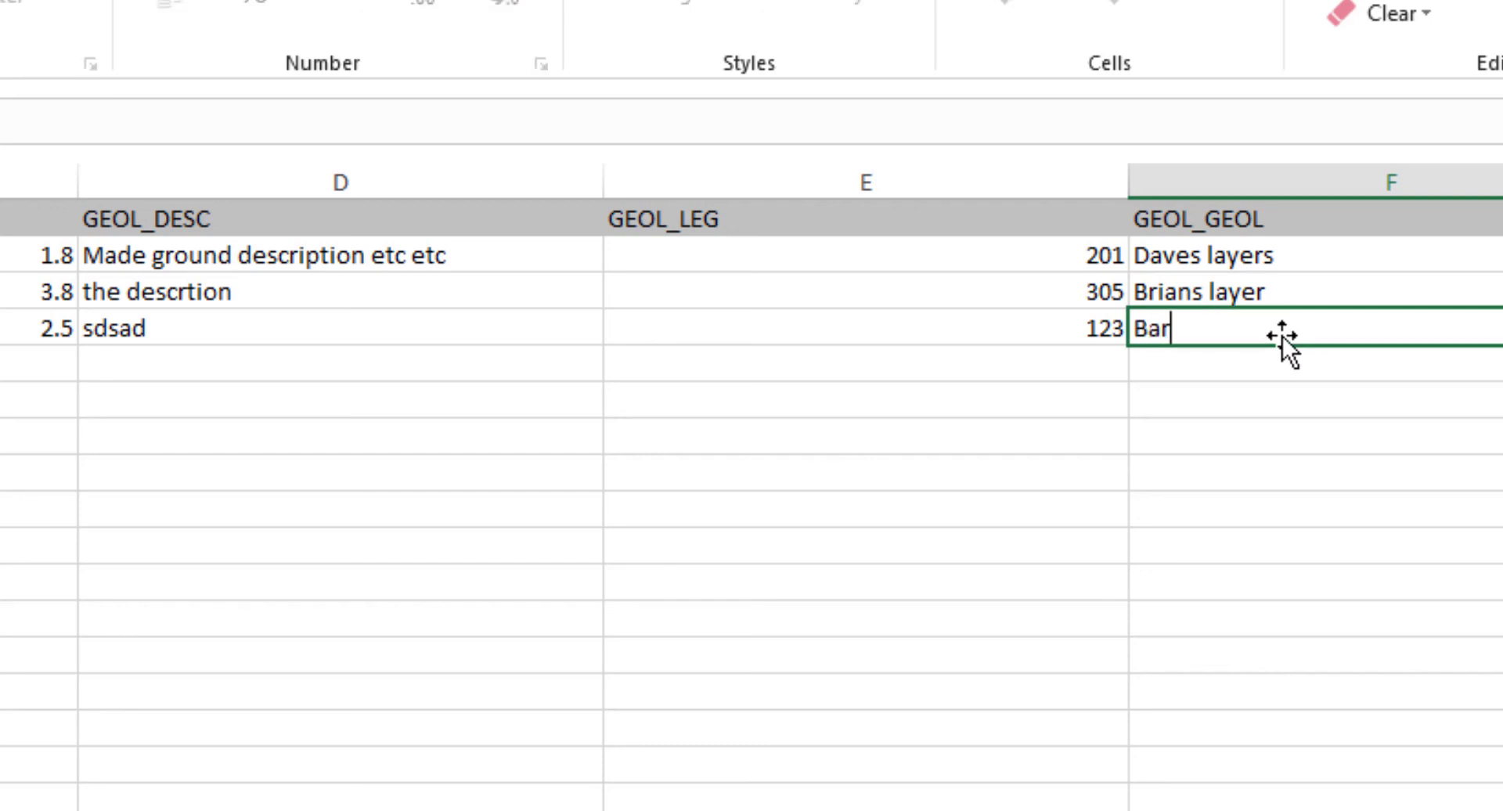
type("baras layer")
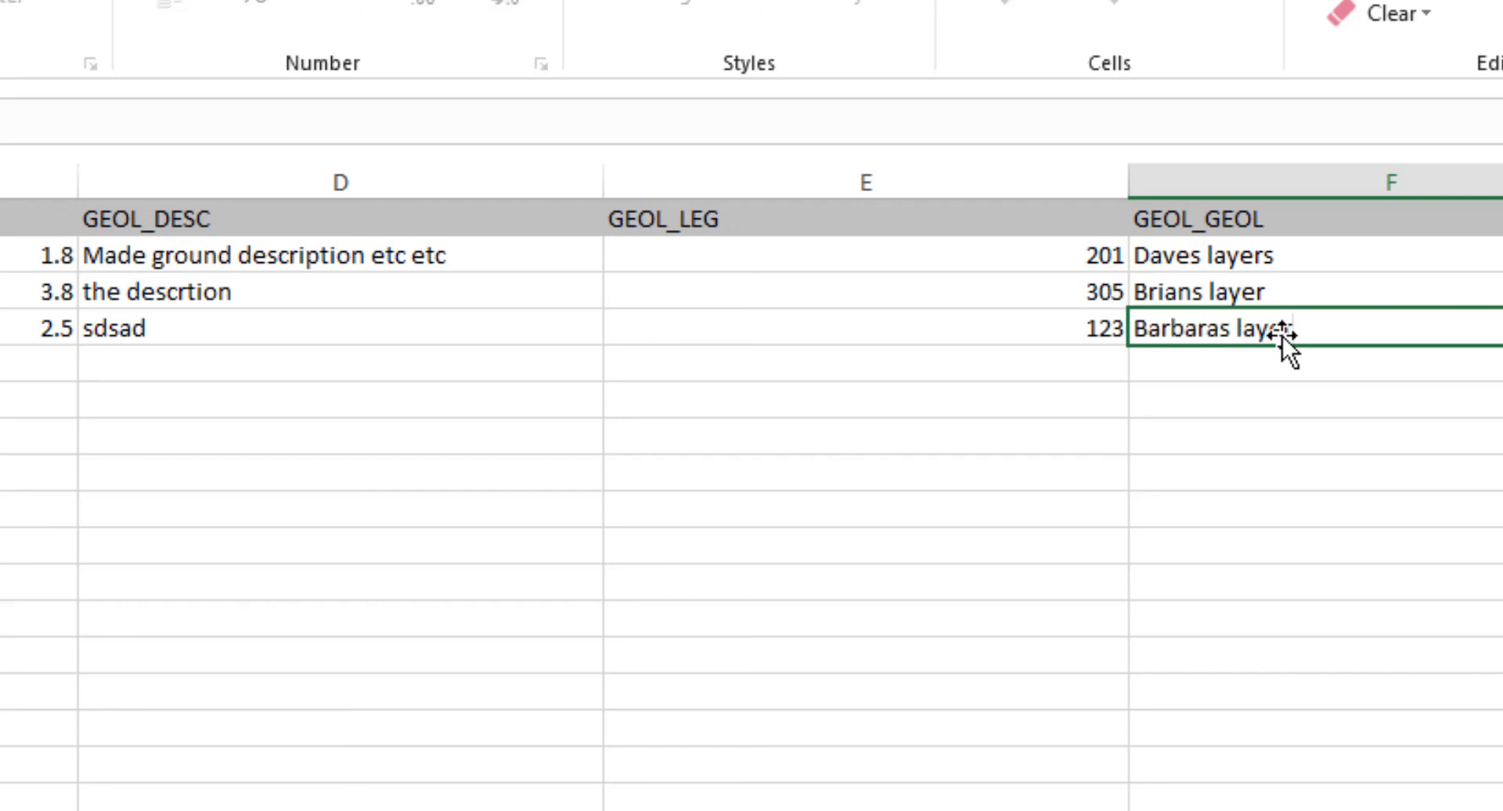
left_click(1311, 470)
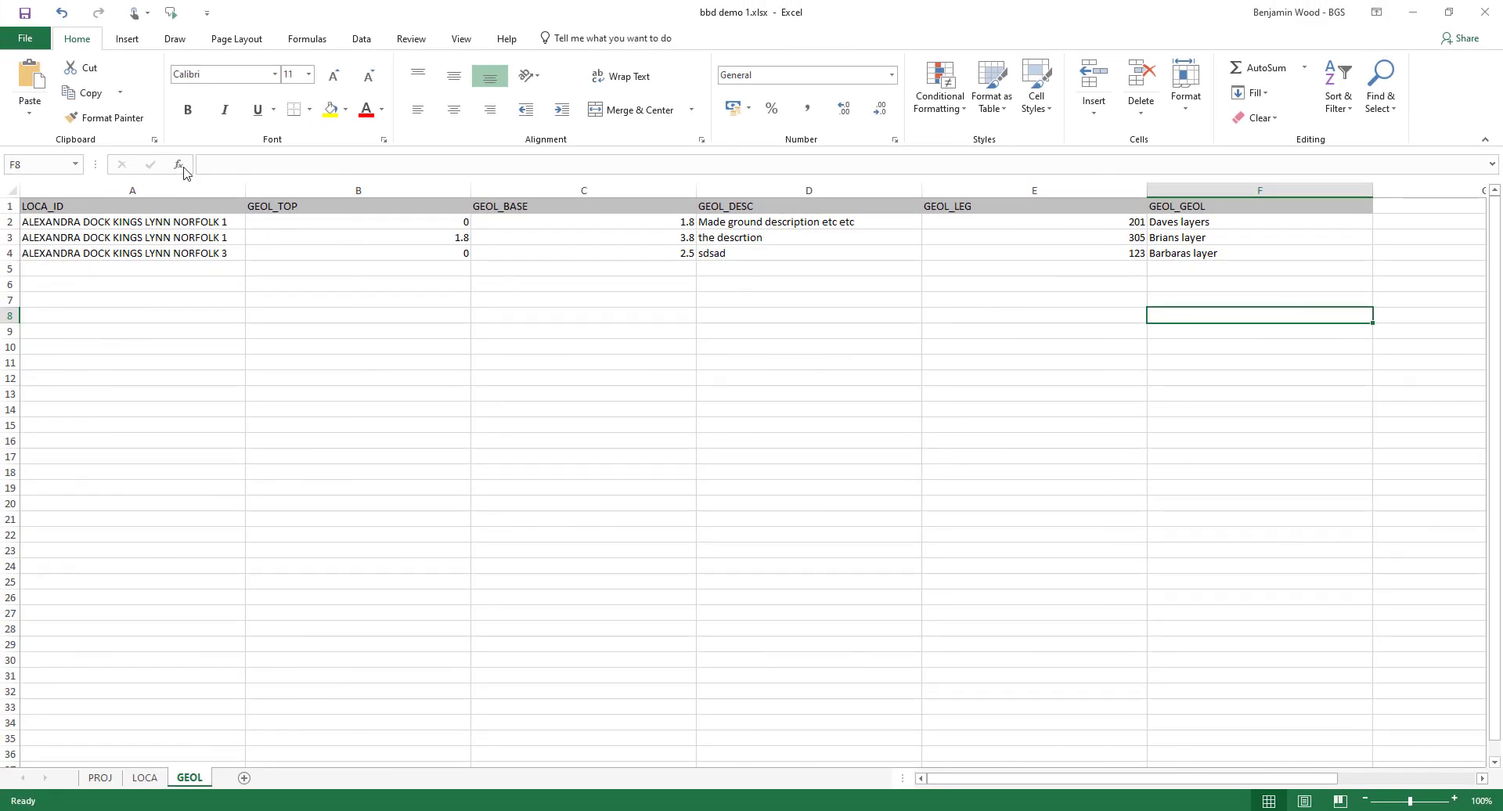
left_click(25, 14)
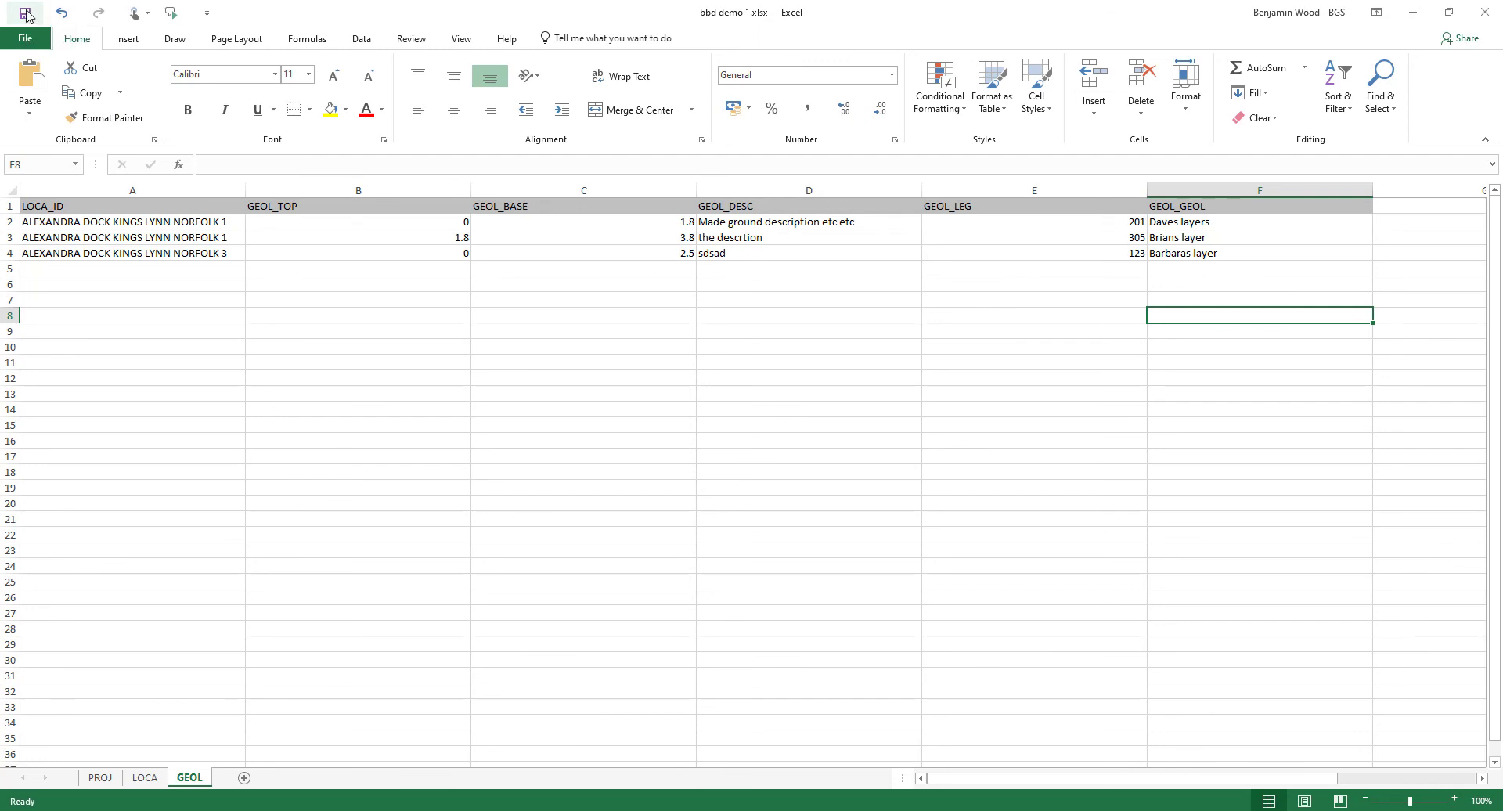